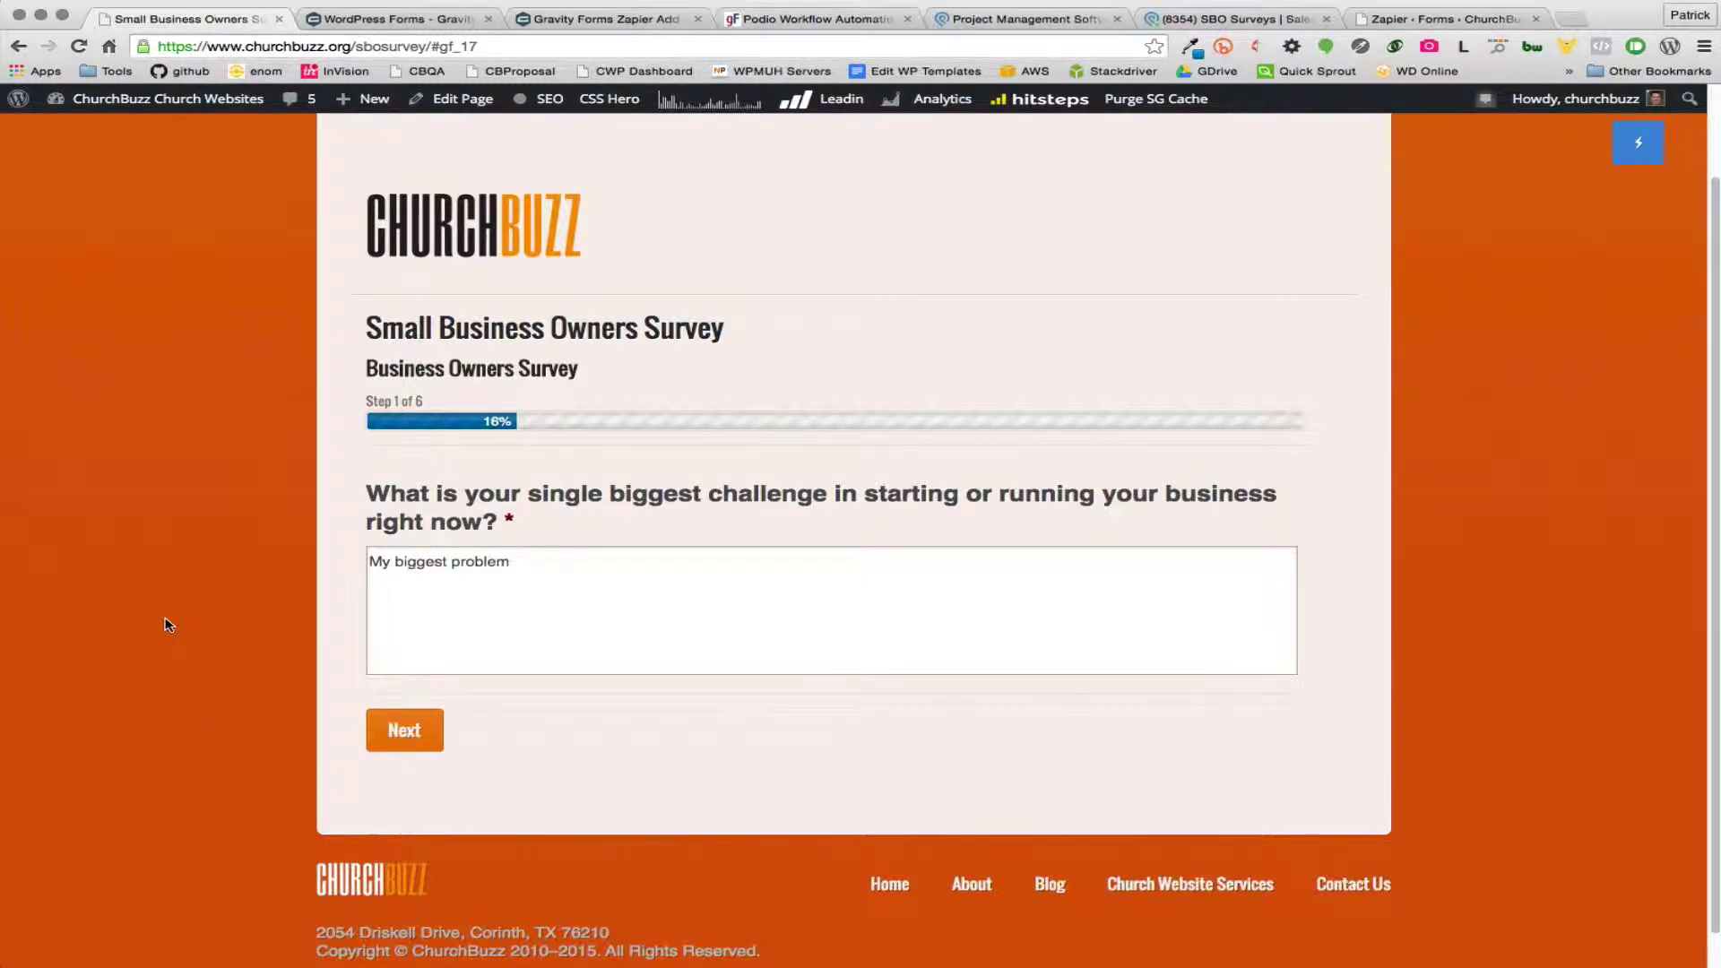
Step: Tour the Gravity Forms, Zapier add-on, GlobiFlow and Podio tabs, then return to the survey
scroll(165, 625, "up", 2)
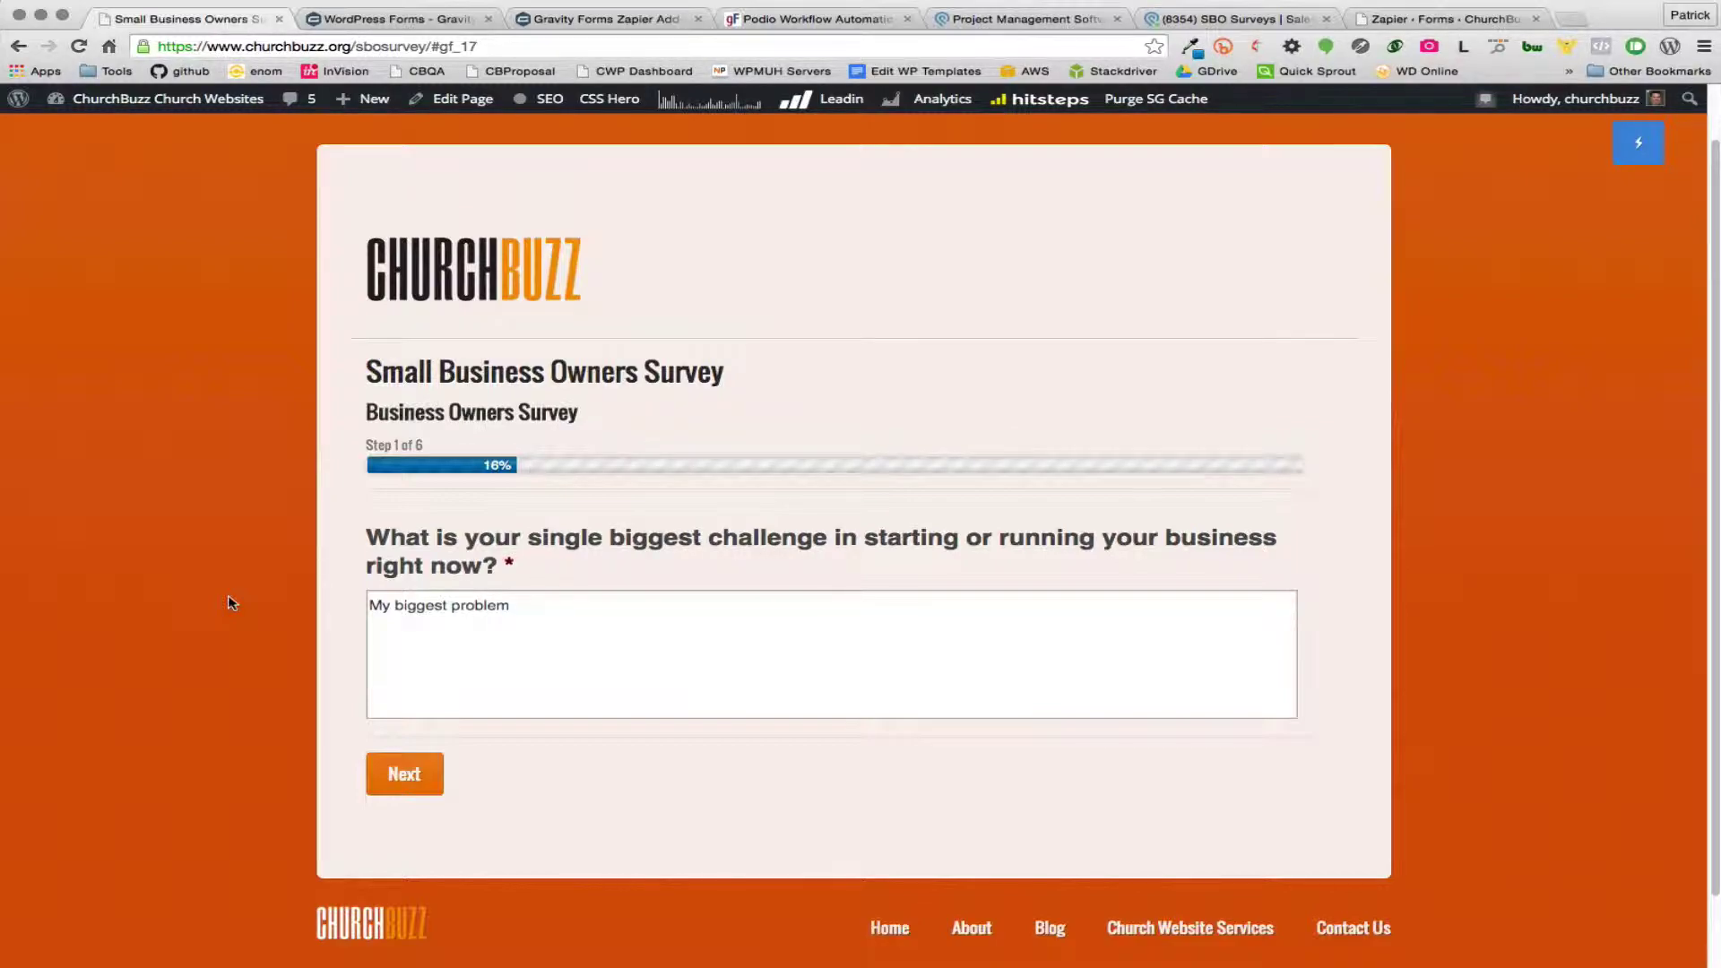
left_click(439, 19)
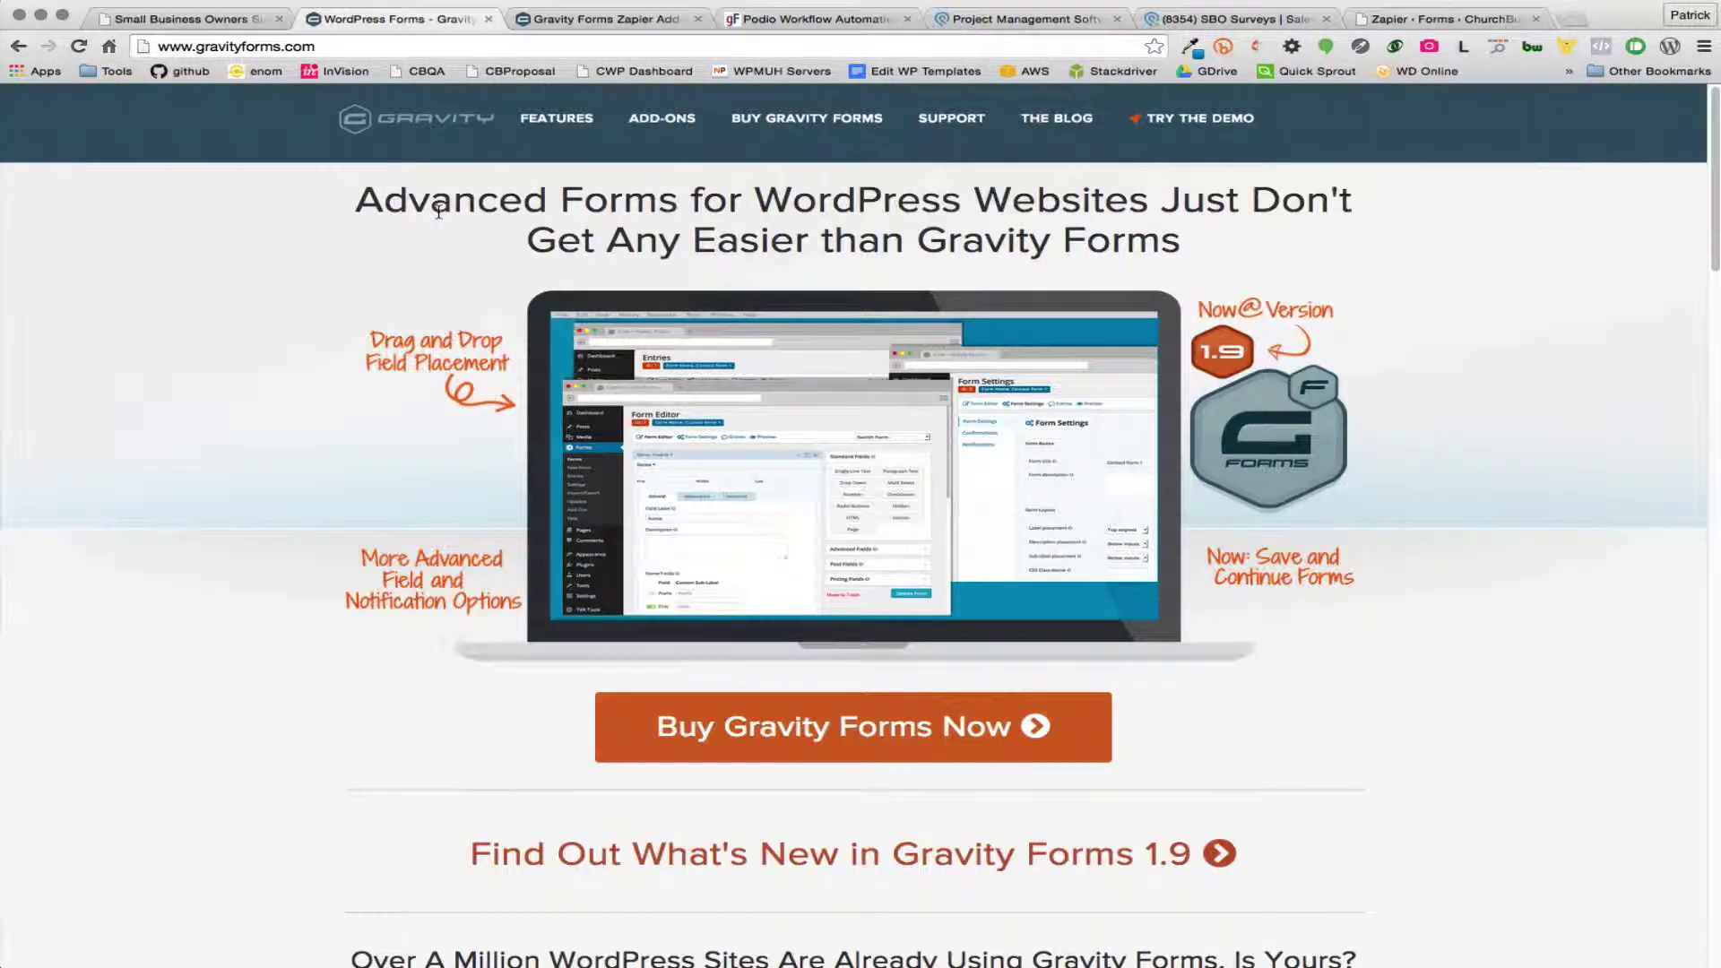
left_click(609, 18)
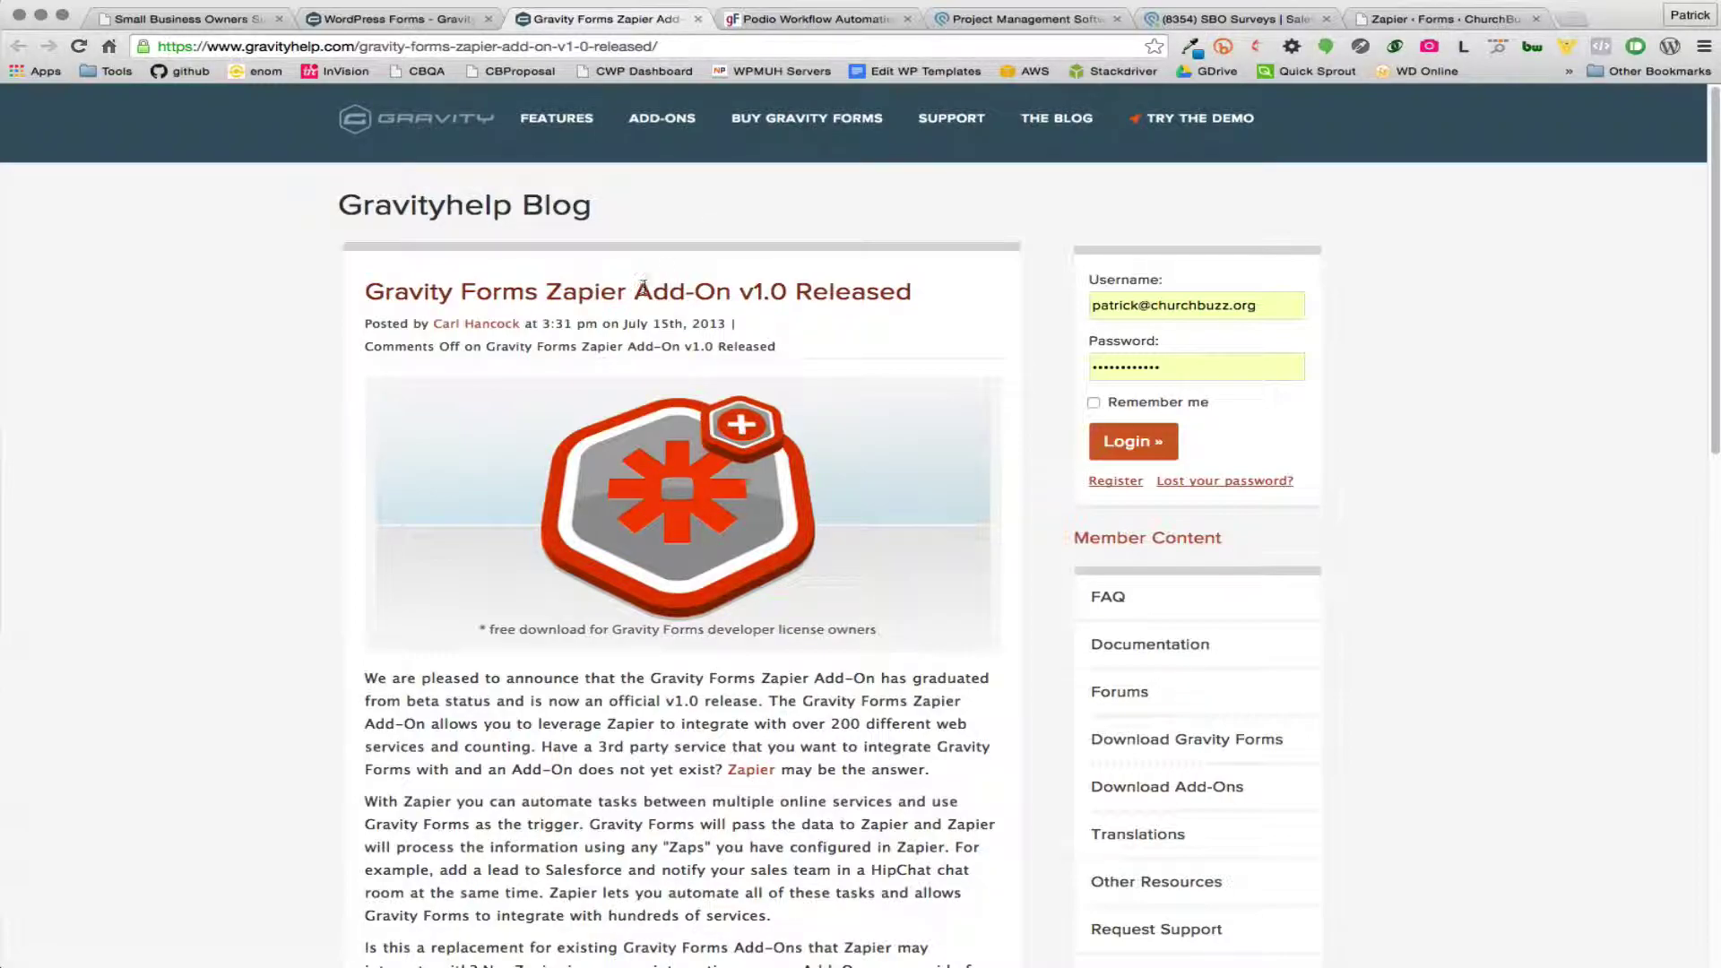
left_click(825, 21)
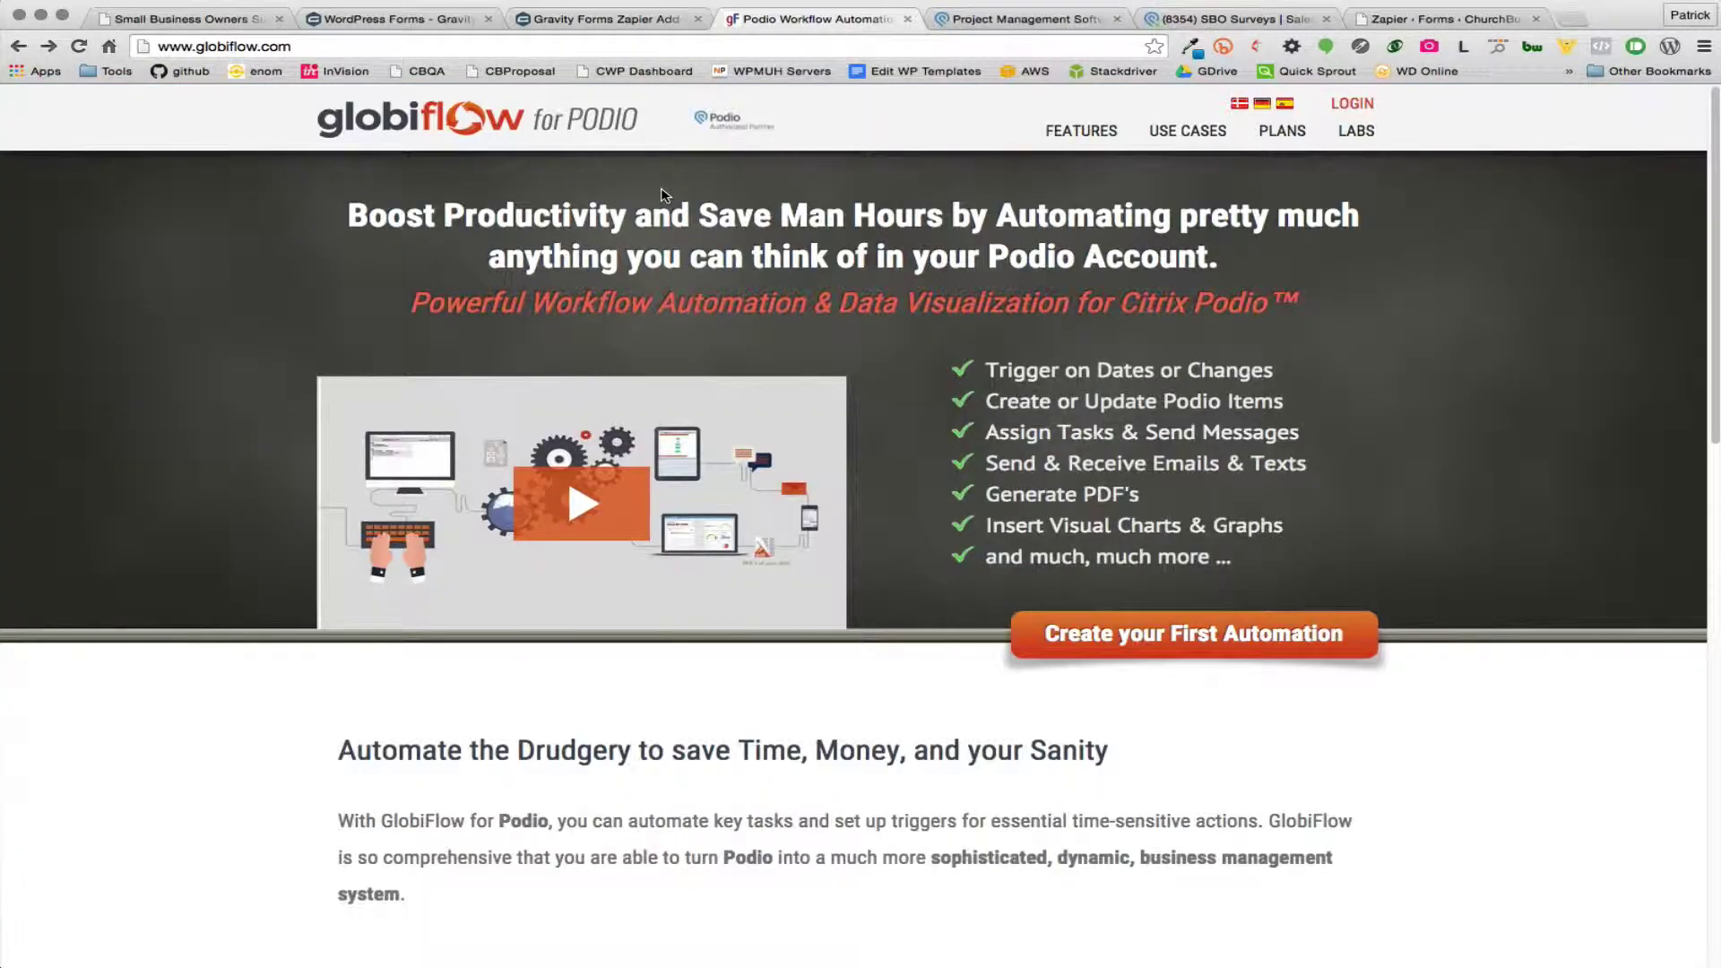
left_click(998, 20)
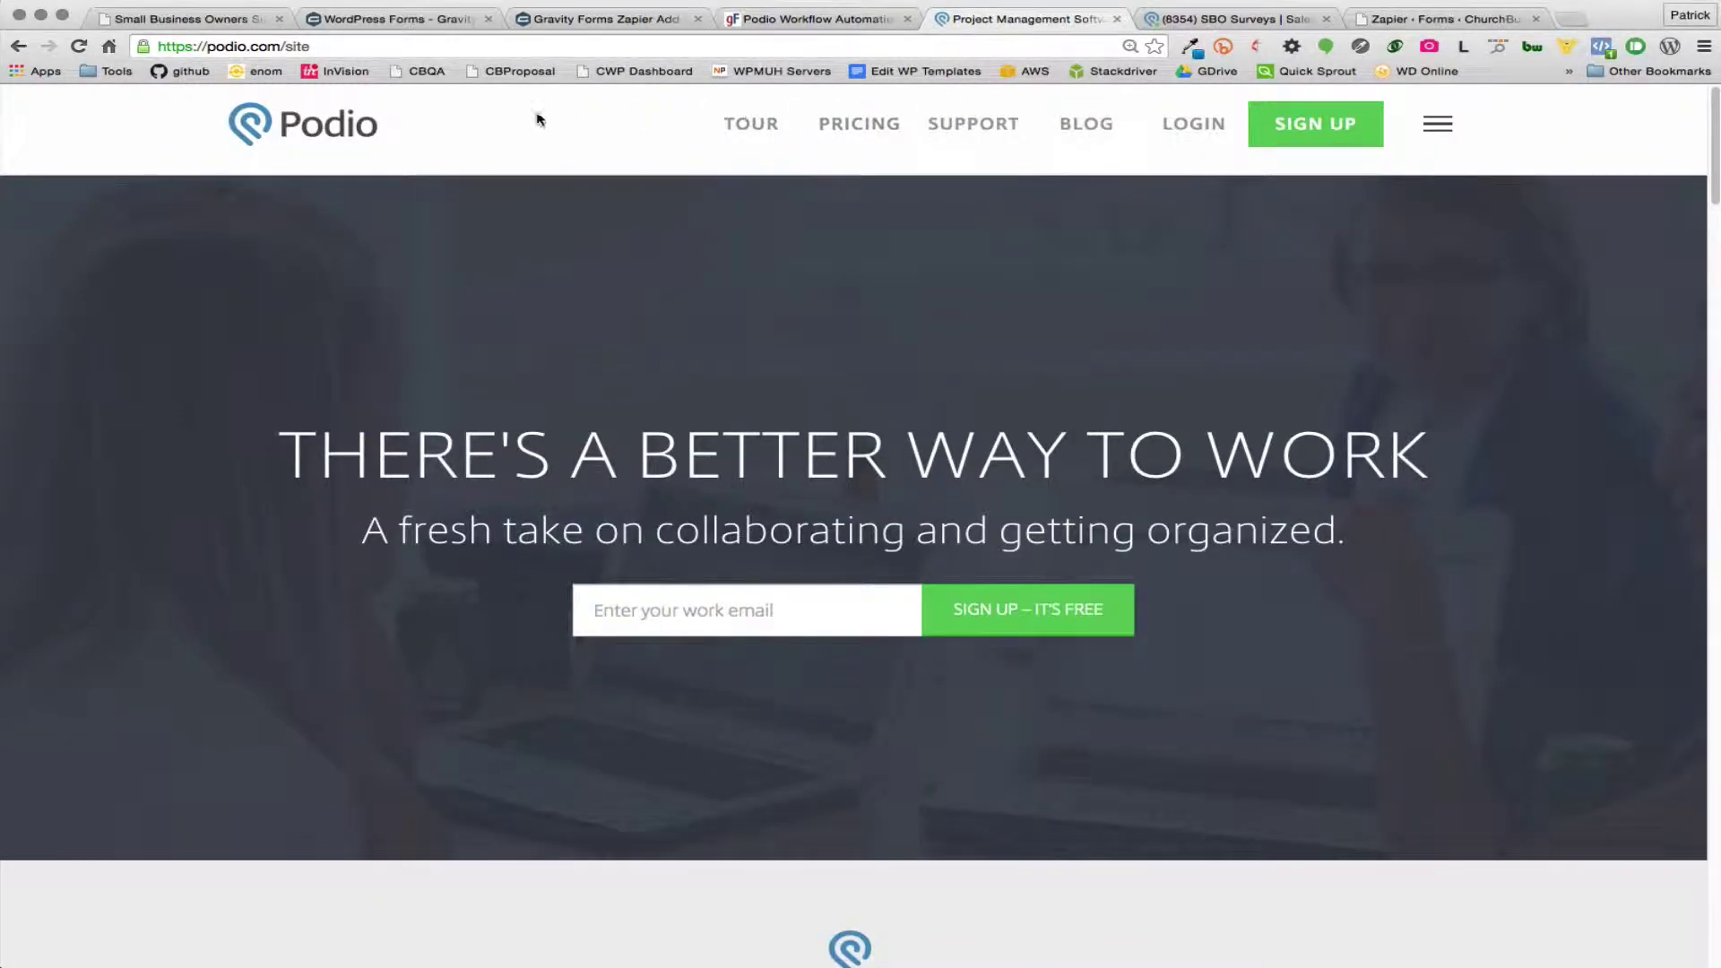
left_click(193, 18)
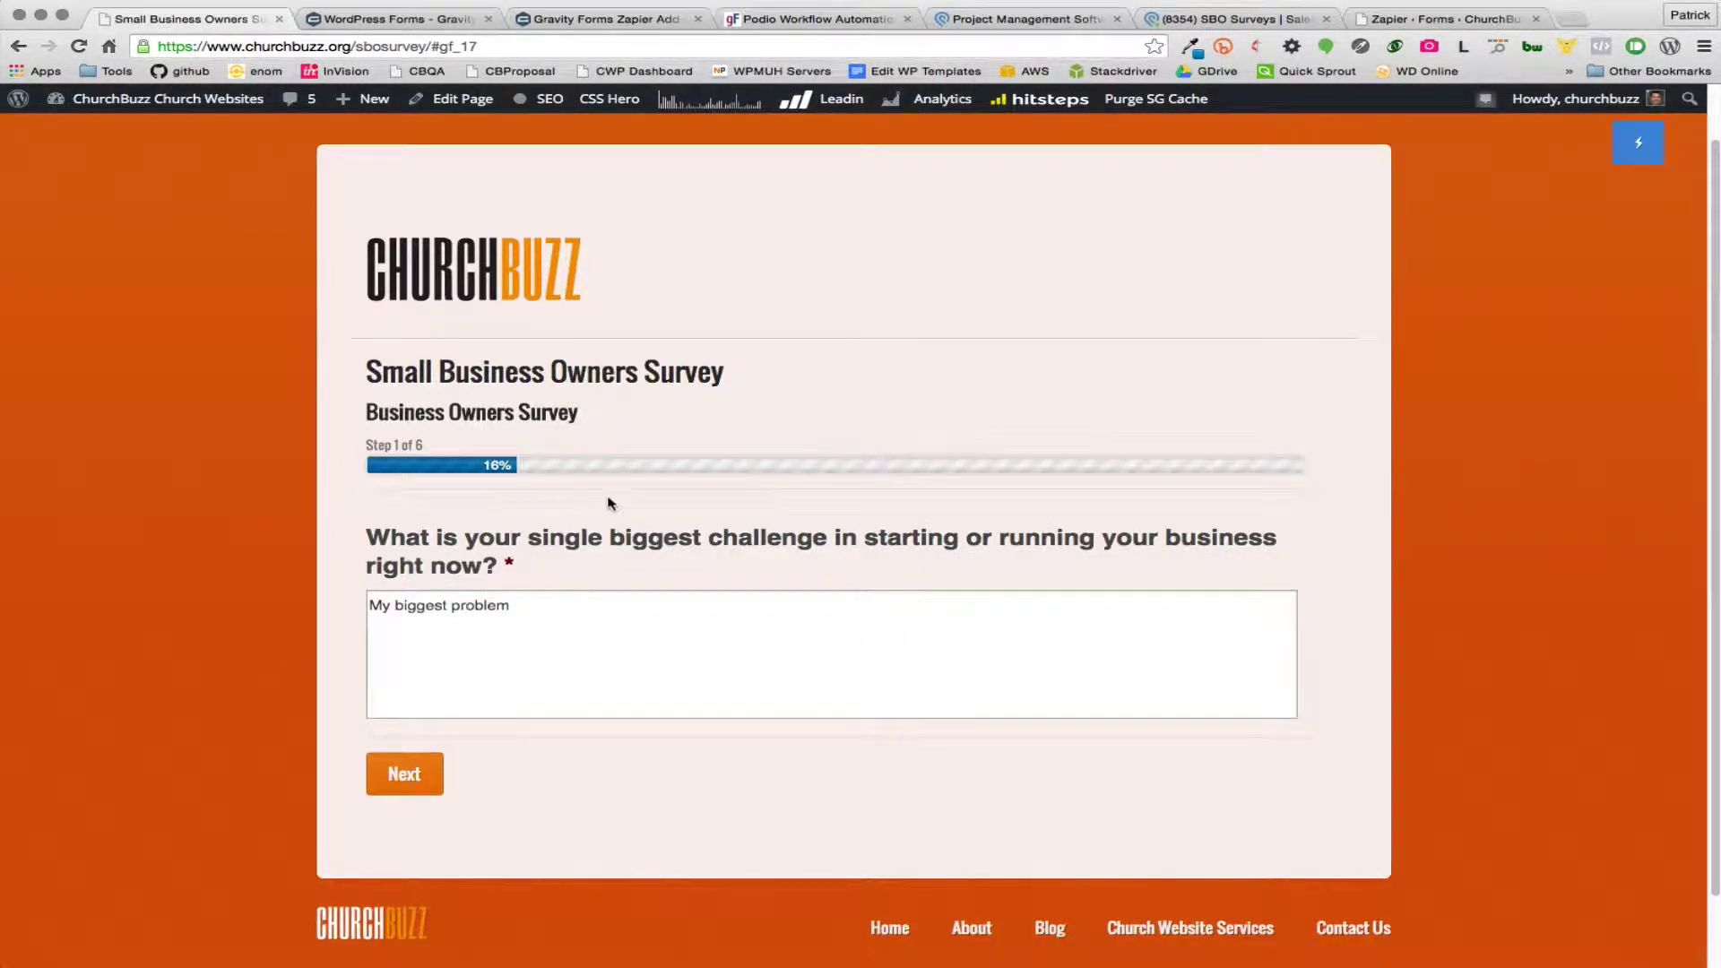
Step: Try the 'no business started yet' answer, advance a step, then go back
left_click(544, 610)
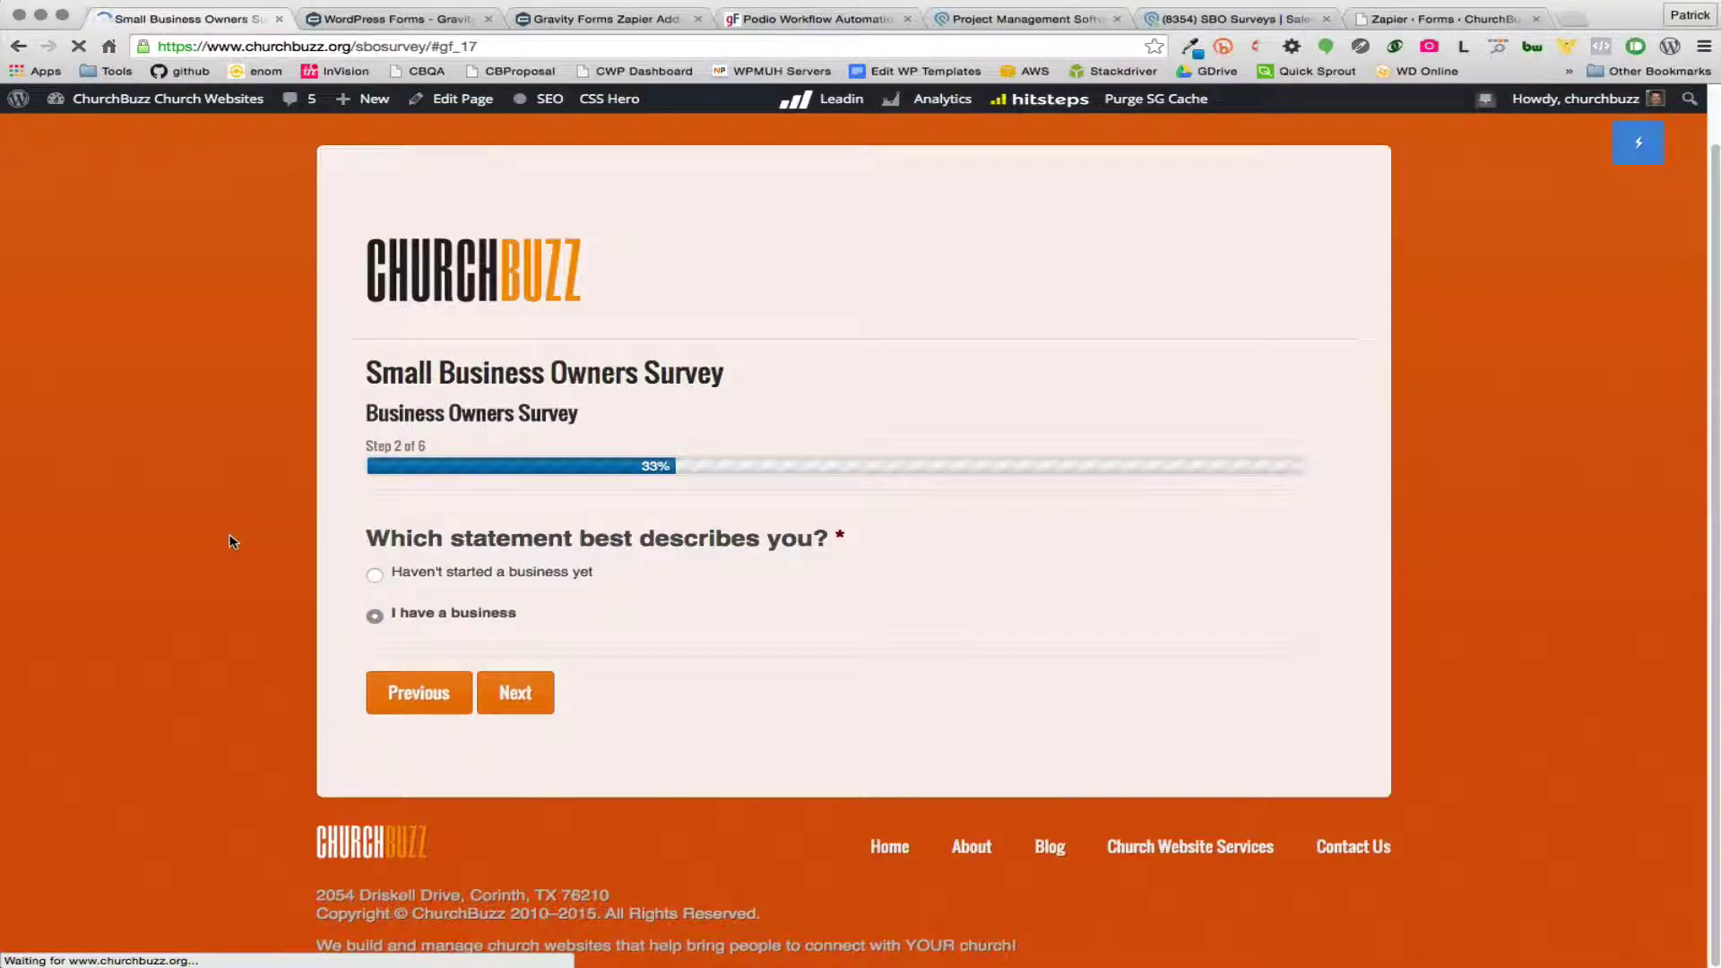
left_click(416, 576)
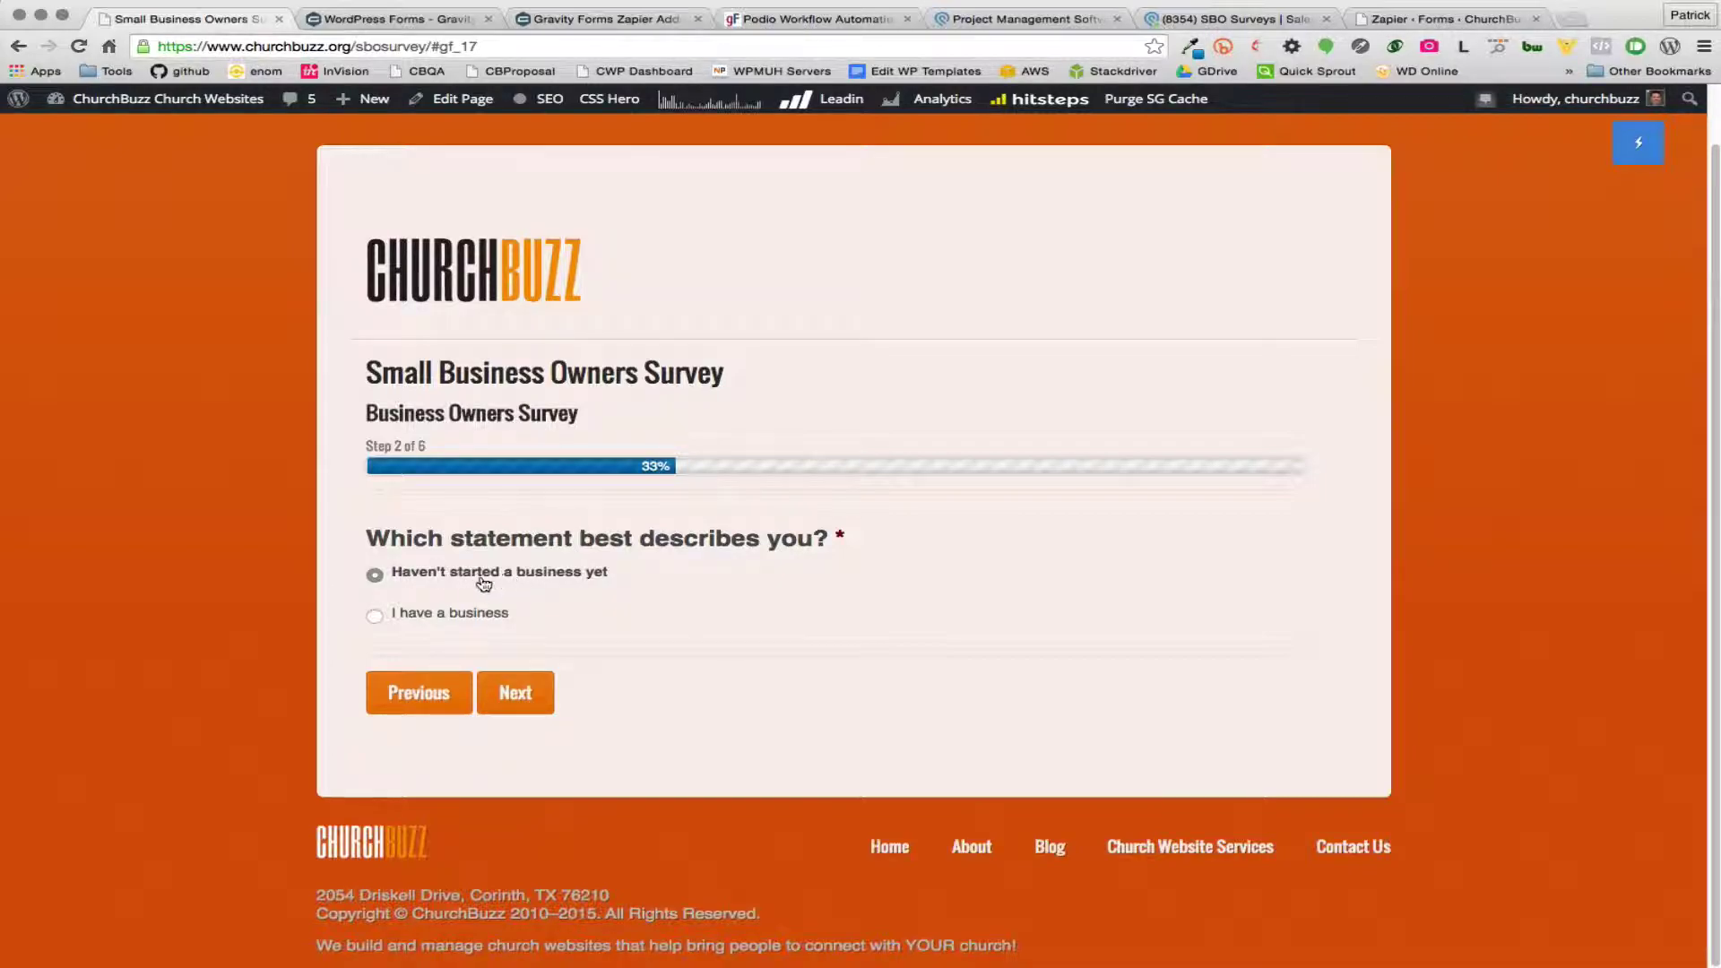
left_click(514, 700)
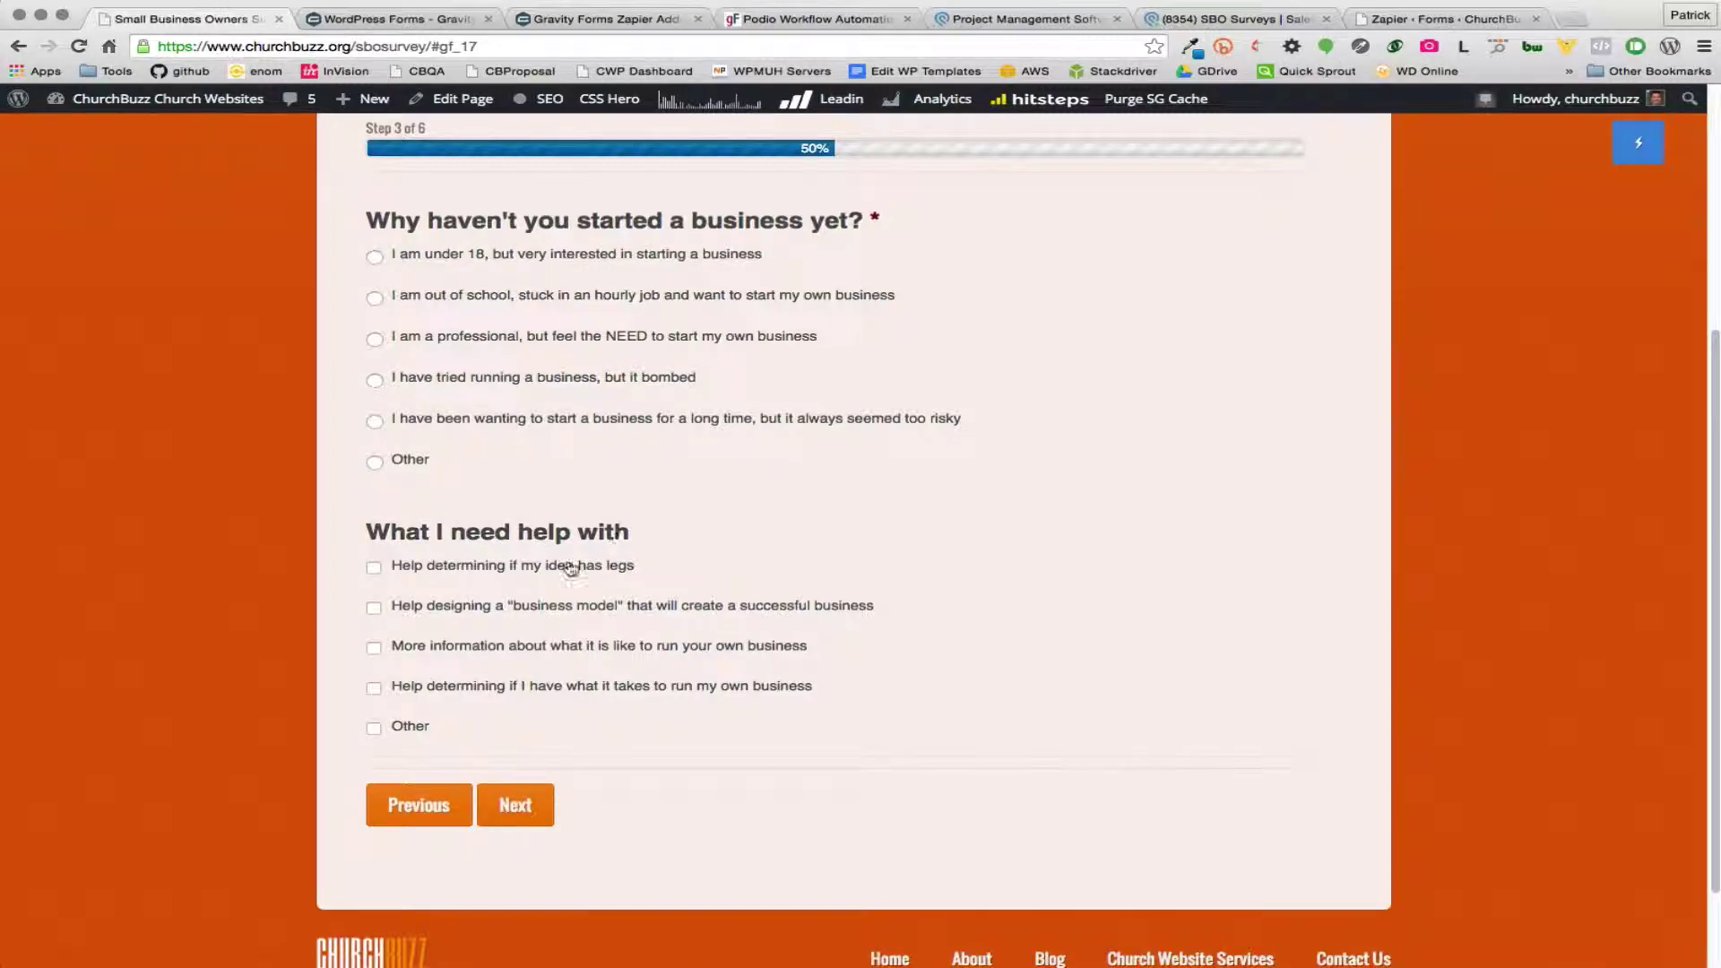
left_click(420, 805)
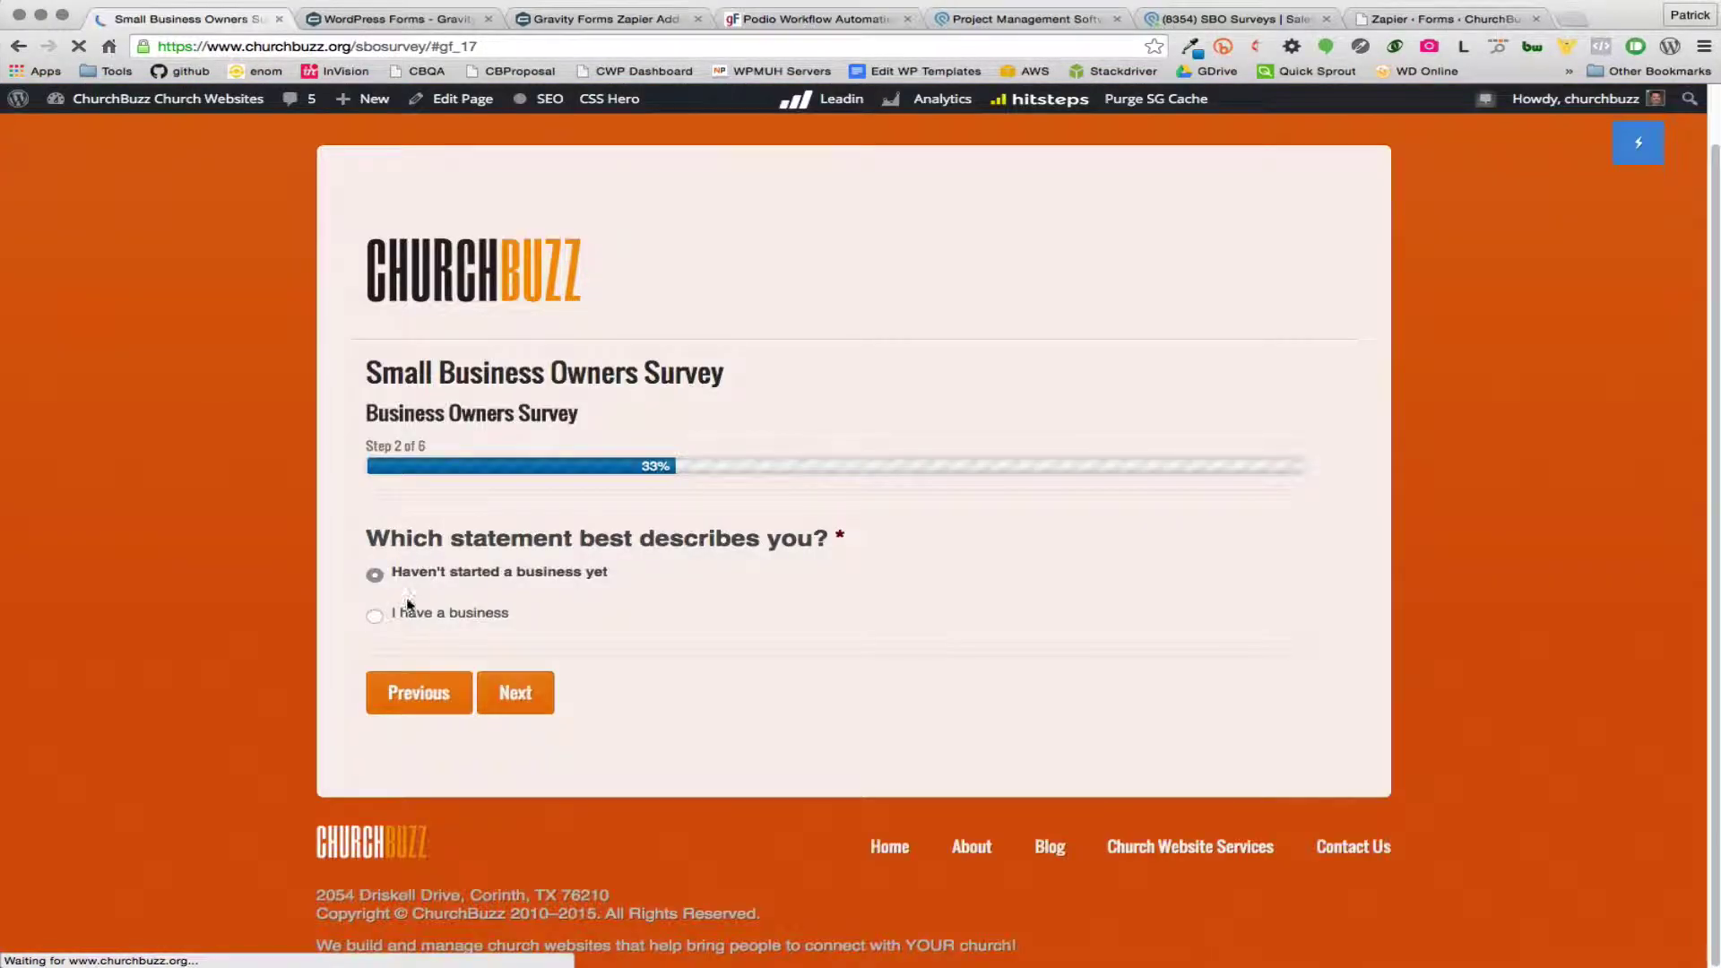
Step: Answer 'I have a business', 'just in launch mode', with Marketing and Sales handled by others
left_click(405, 613)
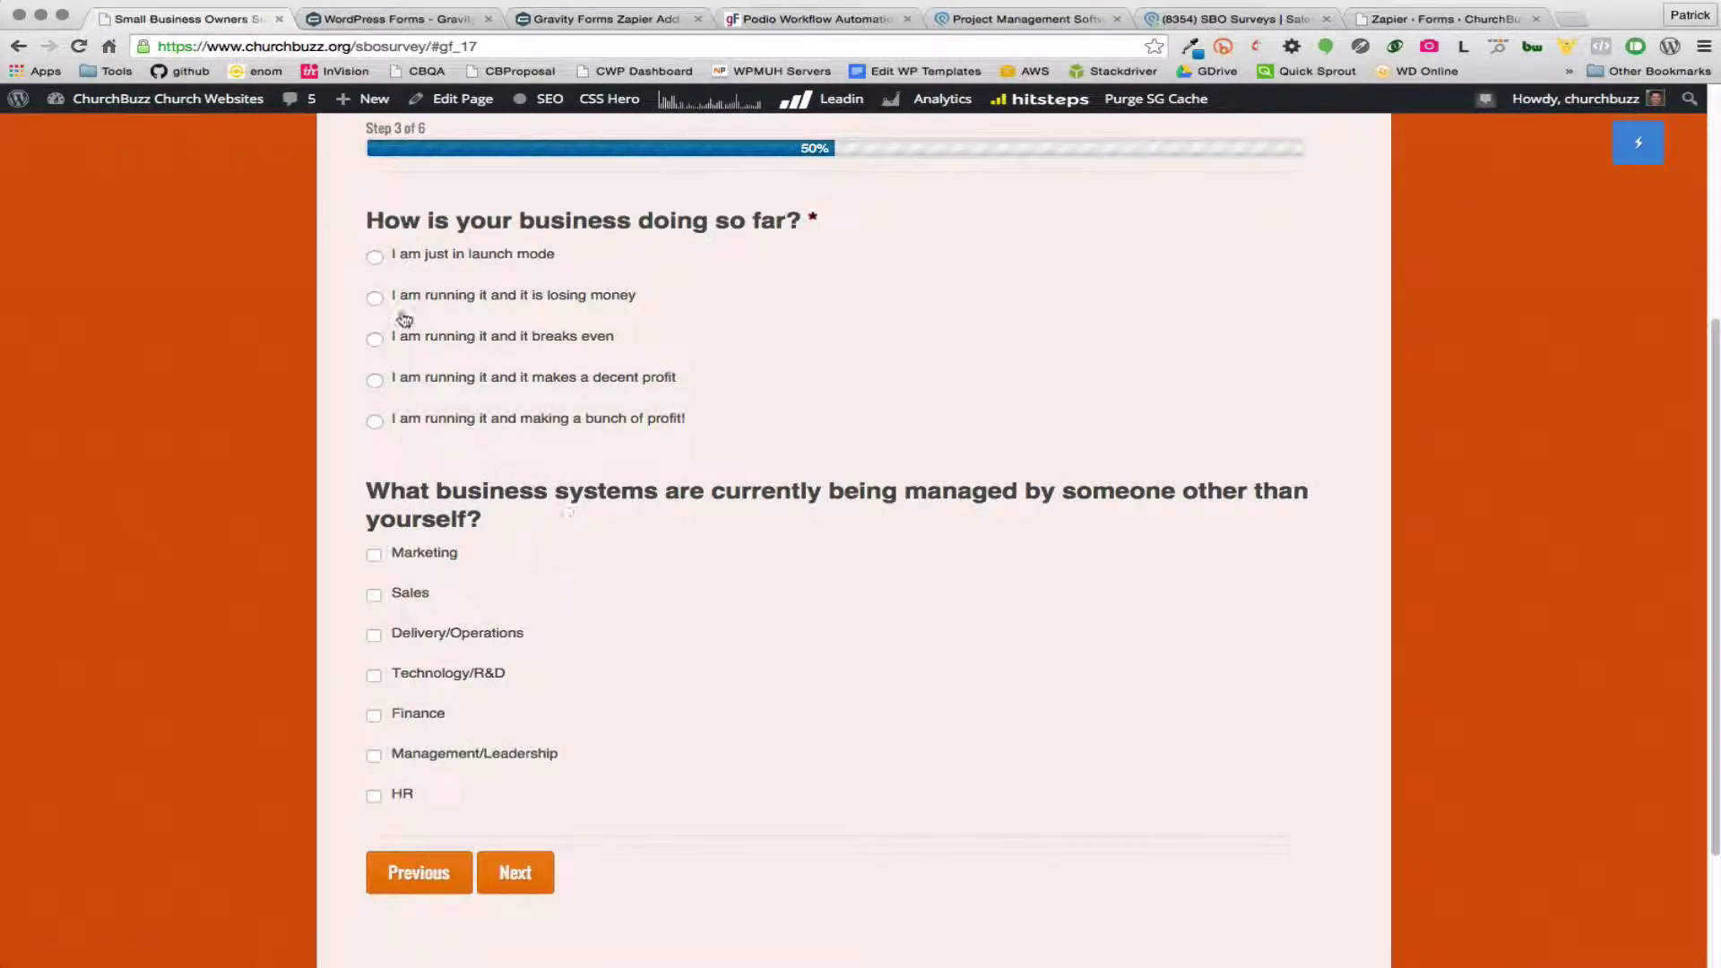
left_click(375, 257)
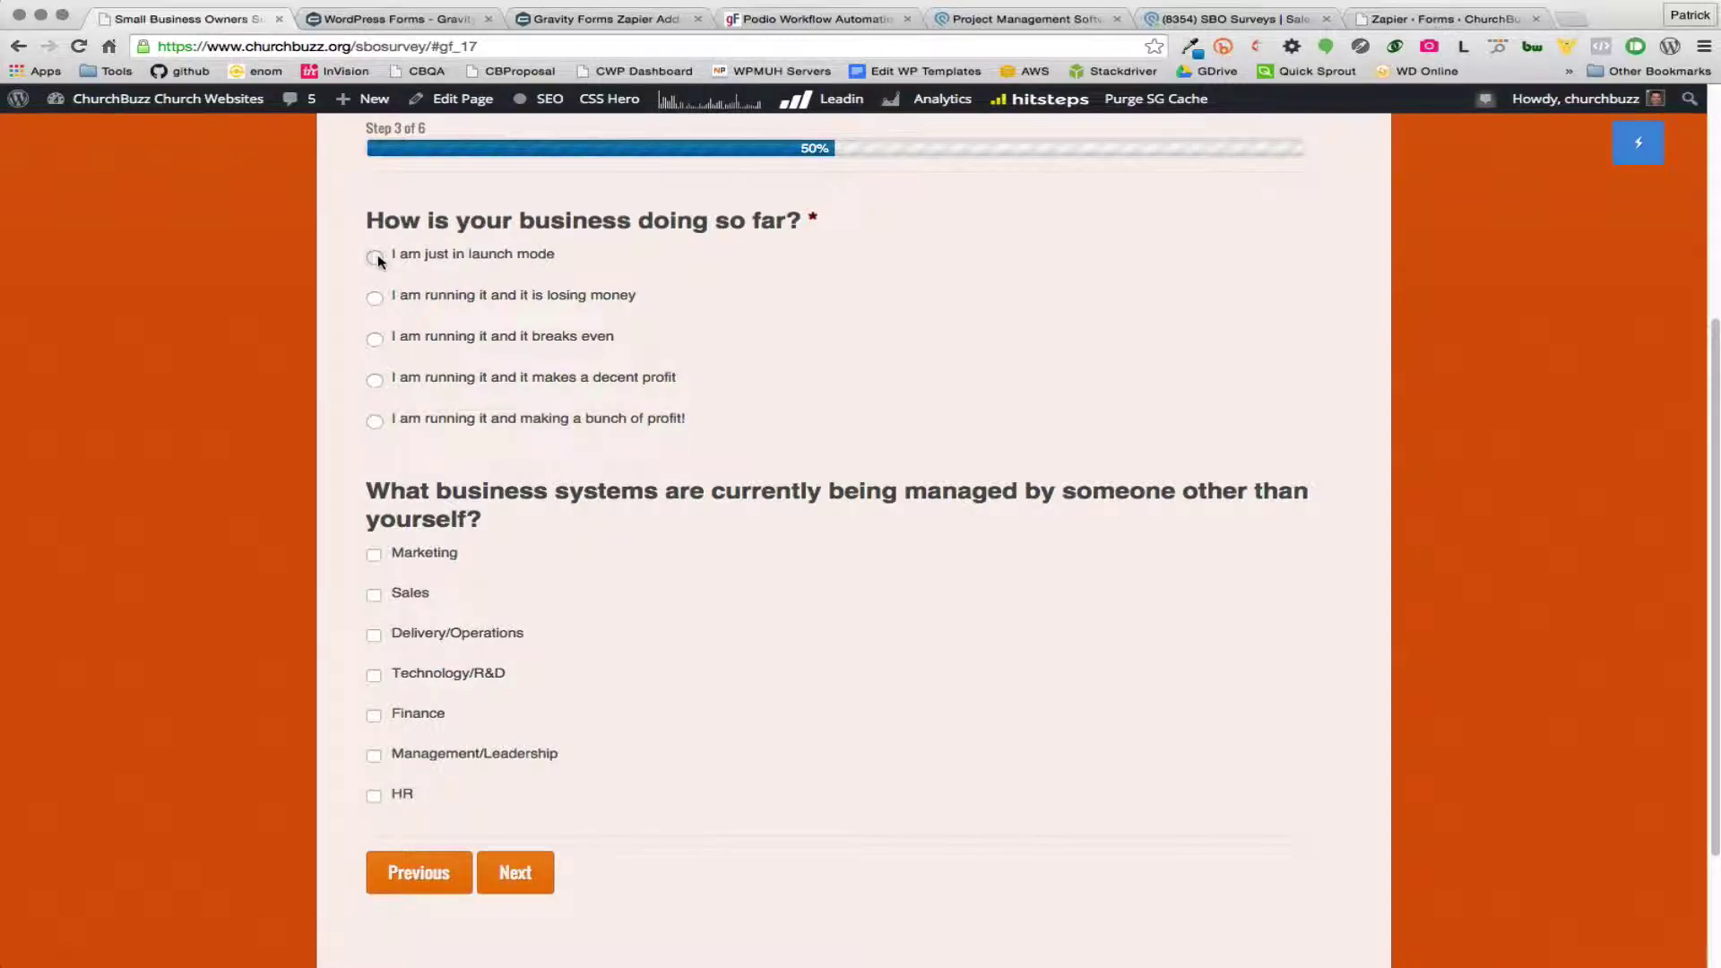
left_click(373, 555)
left_click(374, 596)
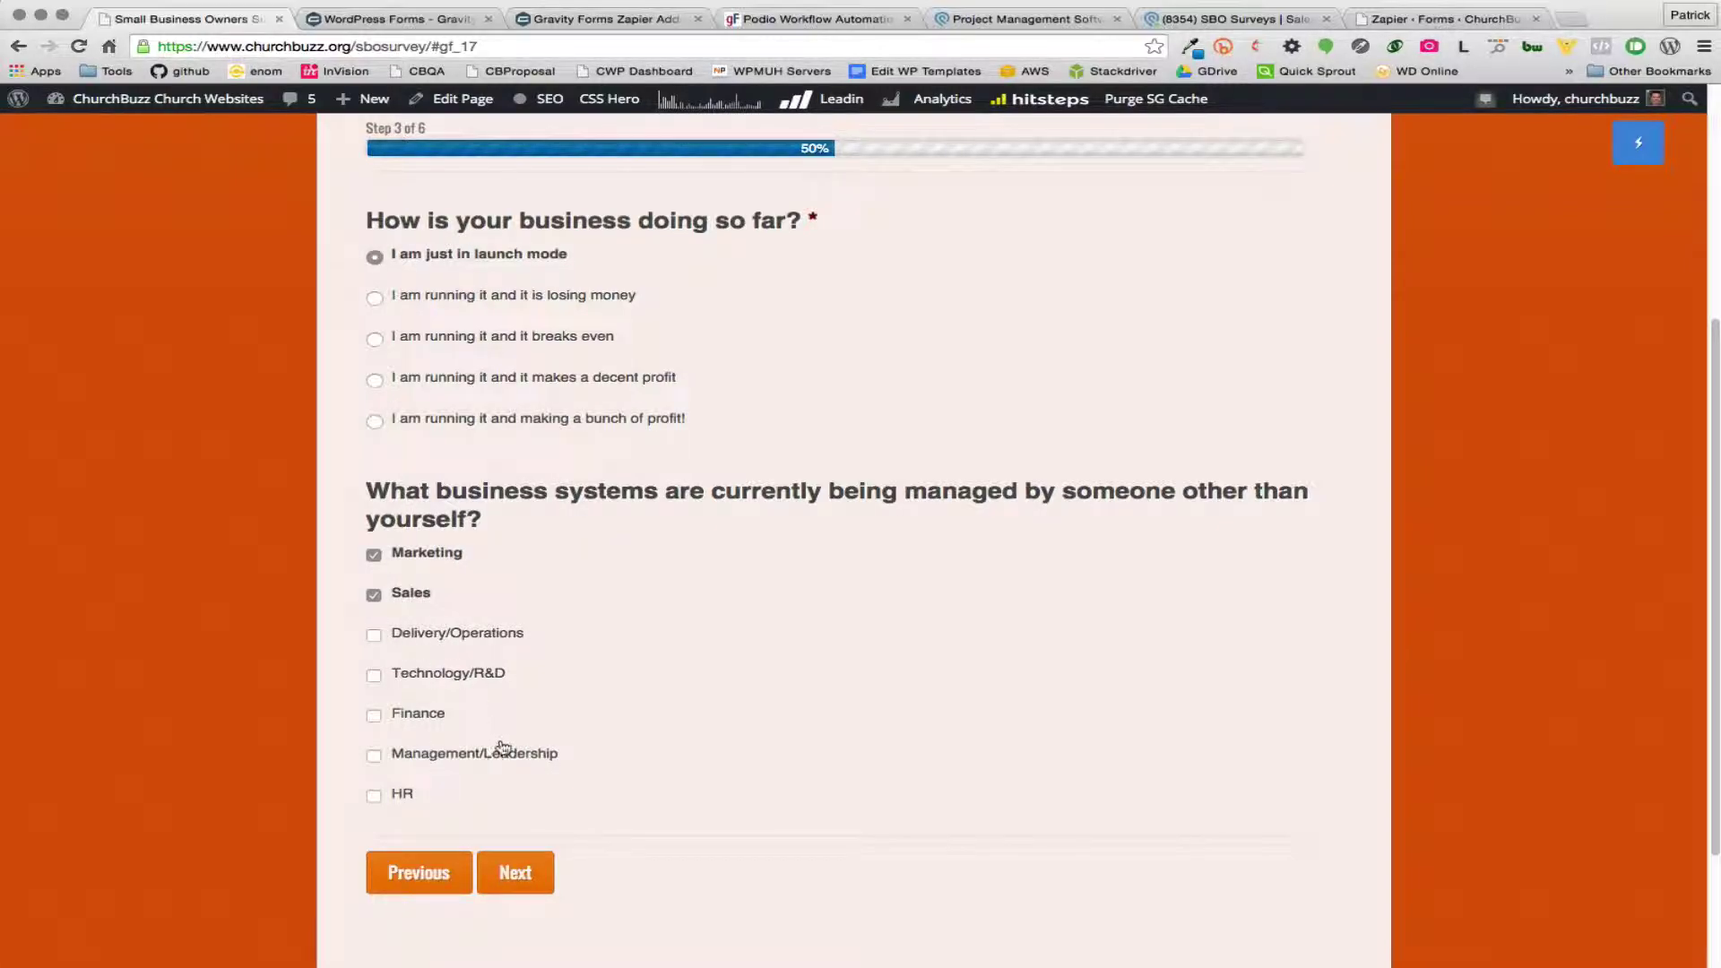
left_click(515, 875)
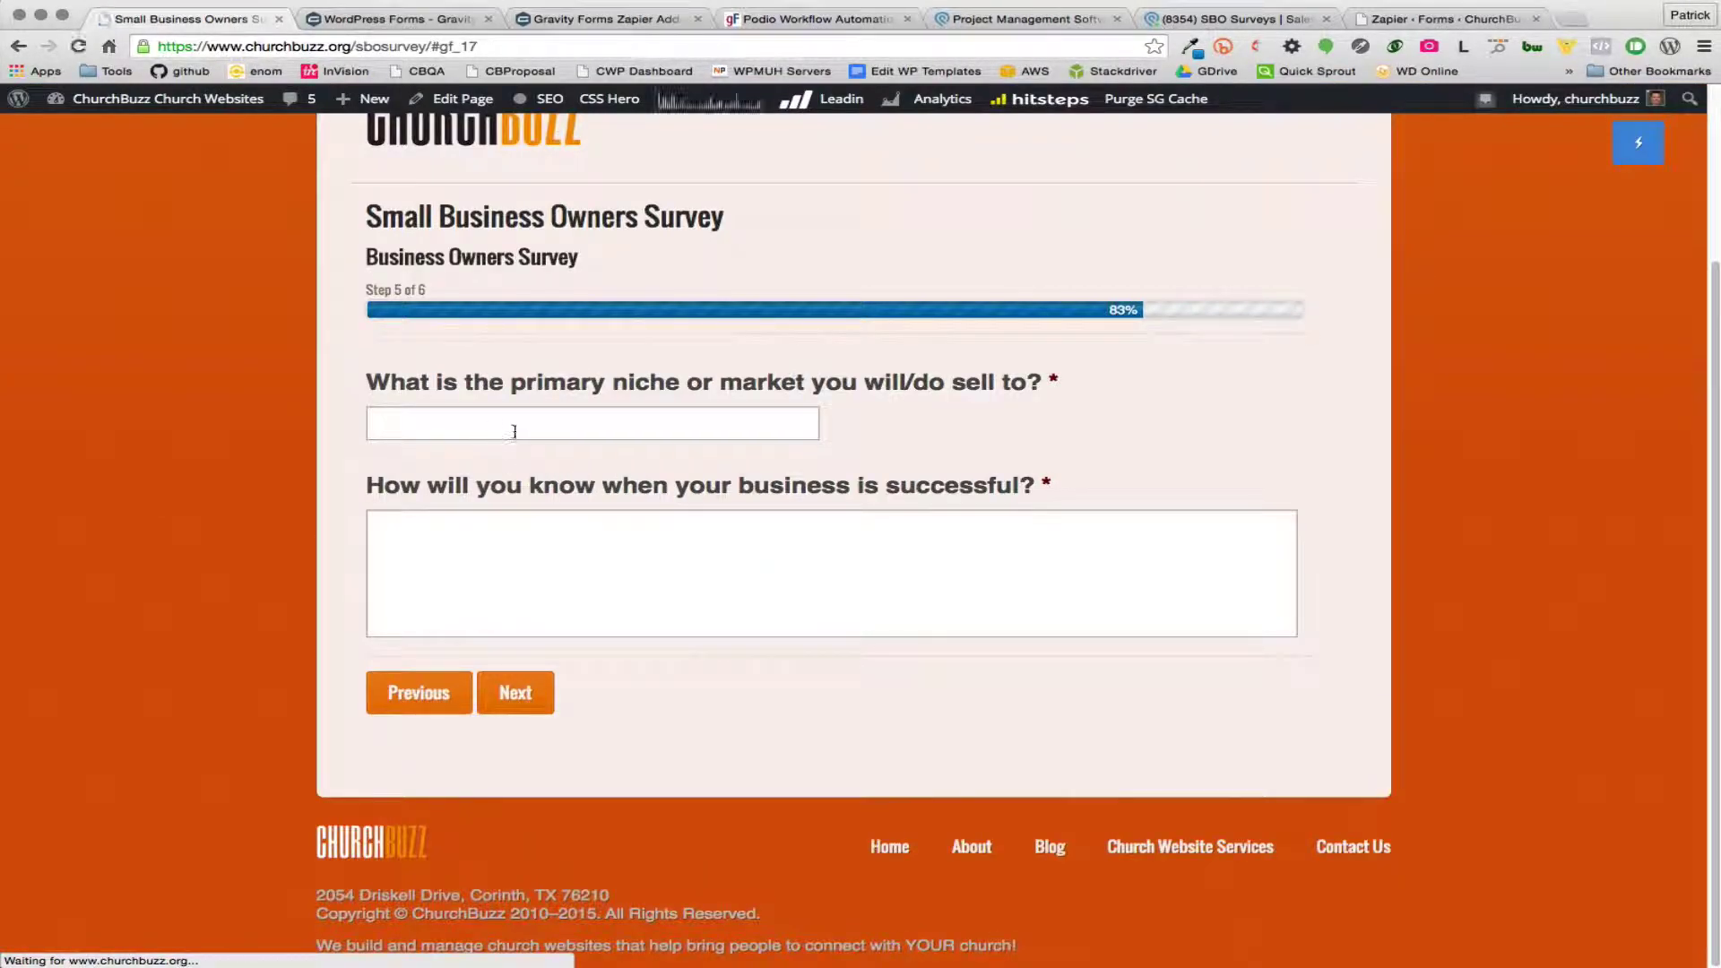
Step: Enter 'church websites' as the niche and 'When I hire an HR direc' as the success answer
left_click(514, 427)
type("church websites")
key("Tab")
type("When ")
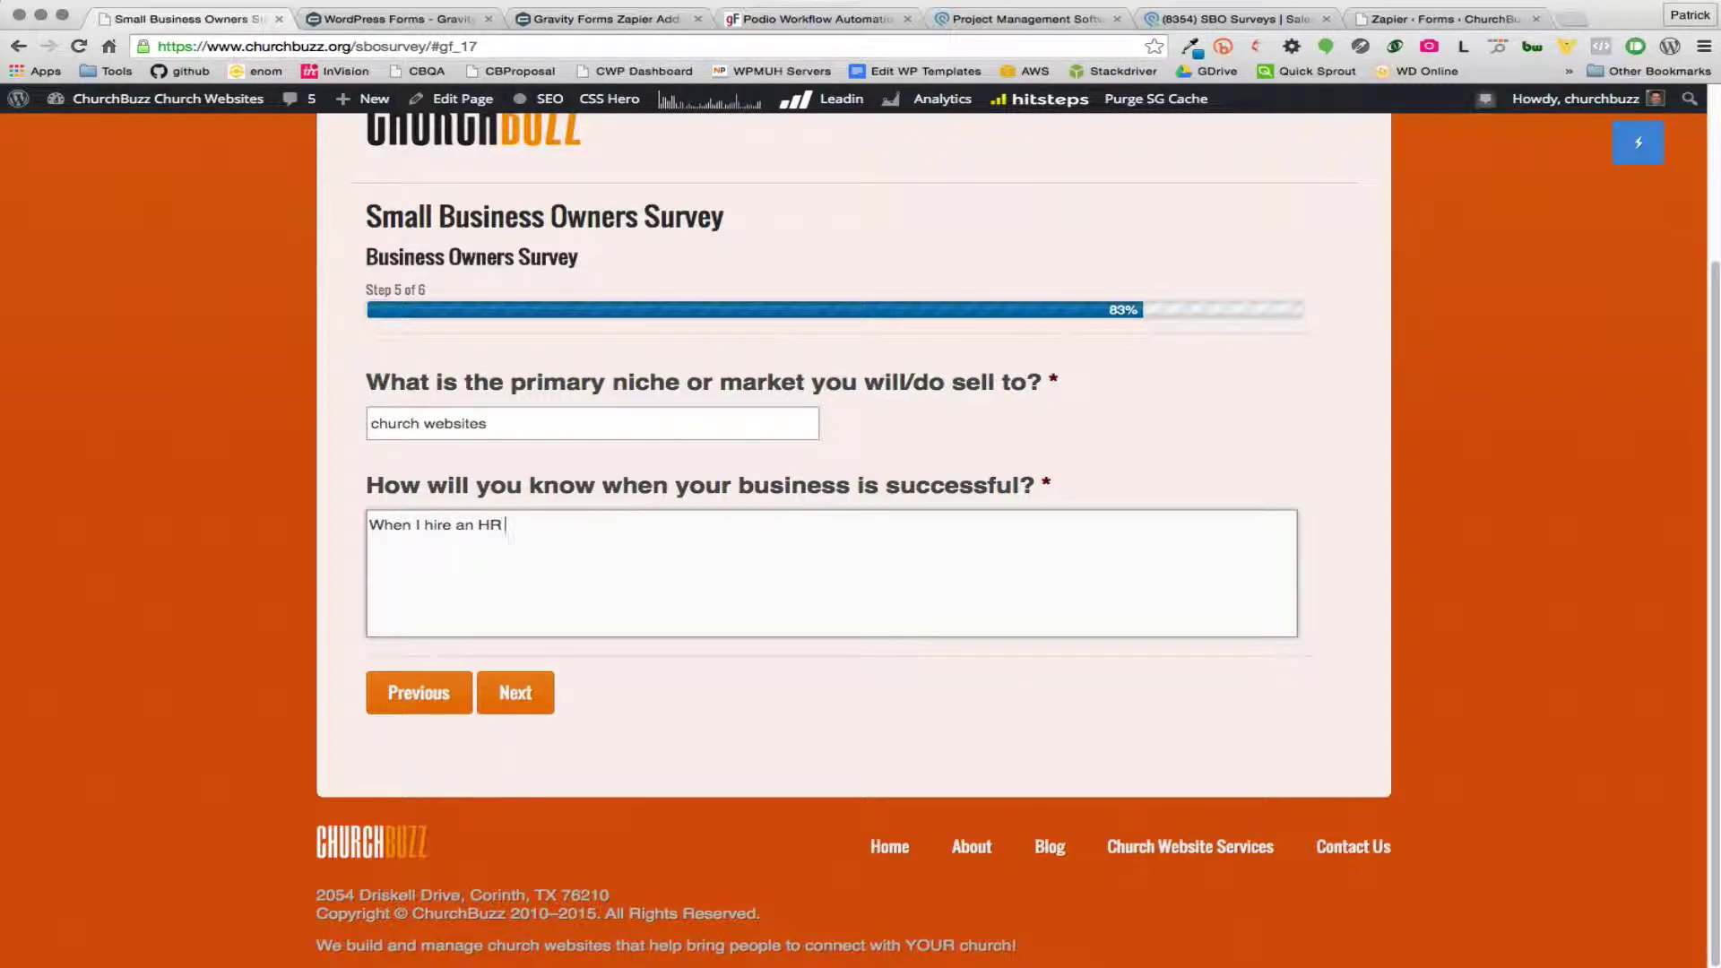
type("I hire an HR direc")
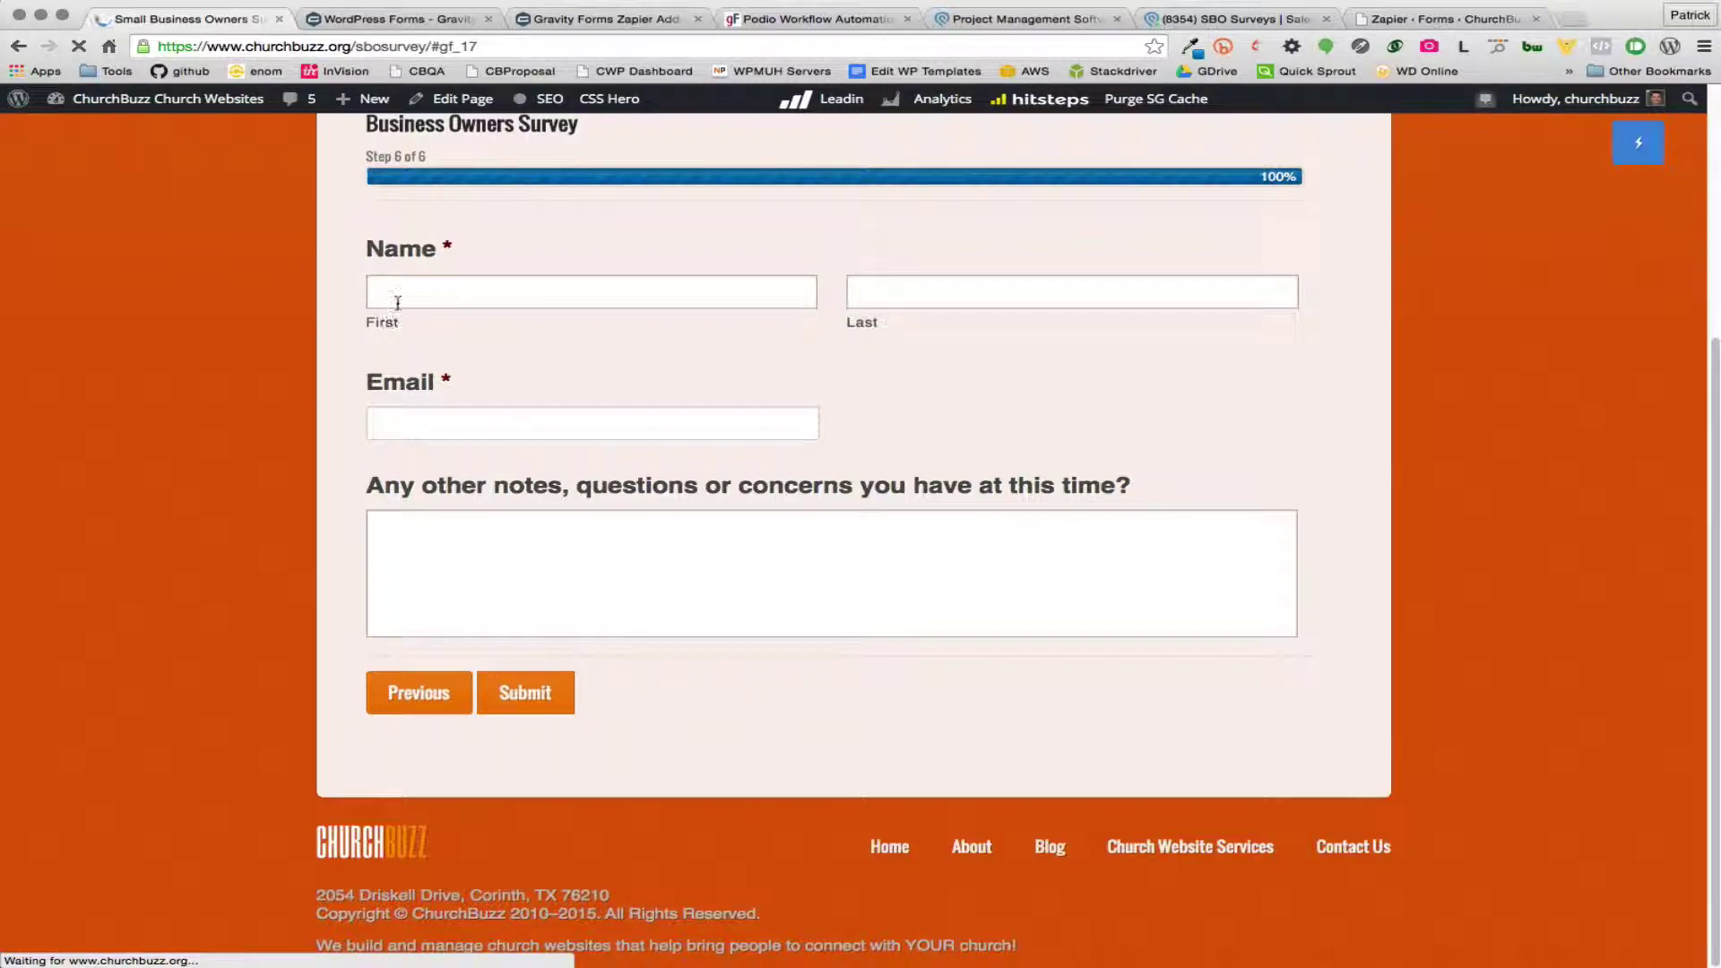
Step: Autofill the respondent's name and email from saved details and submit the survey
left_click(403, 294)
left_click(430, 325)
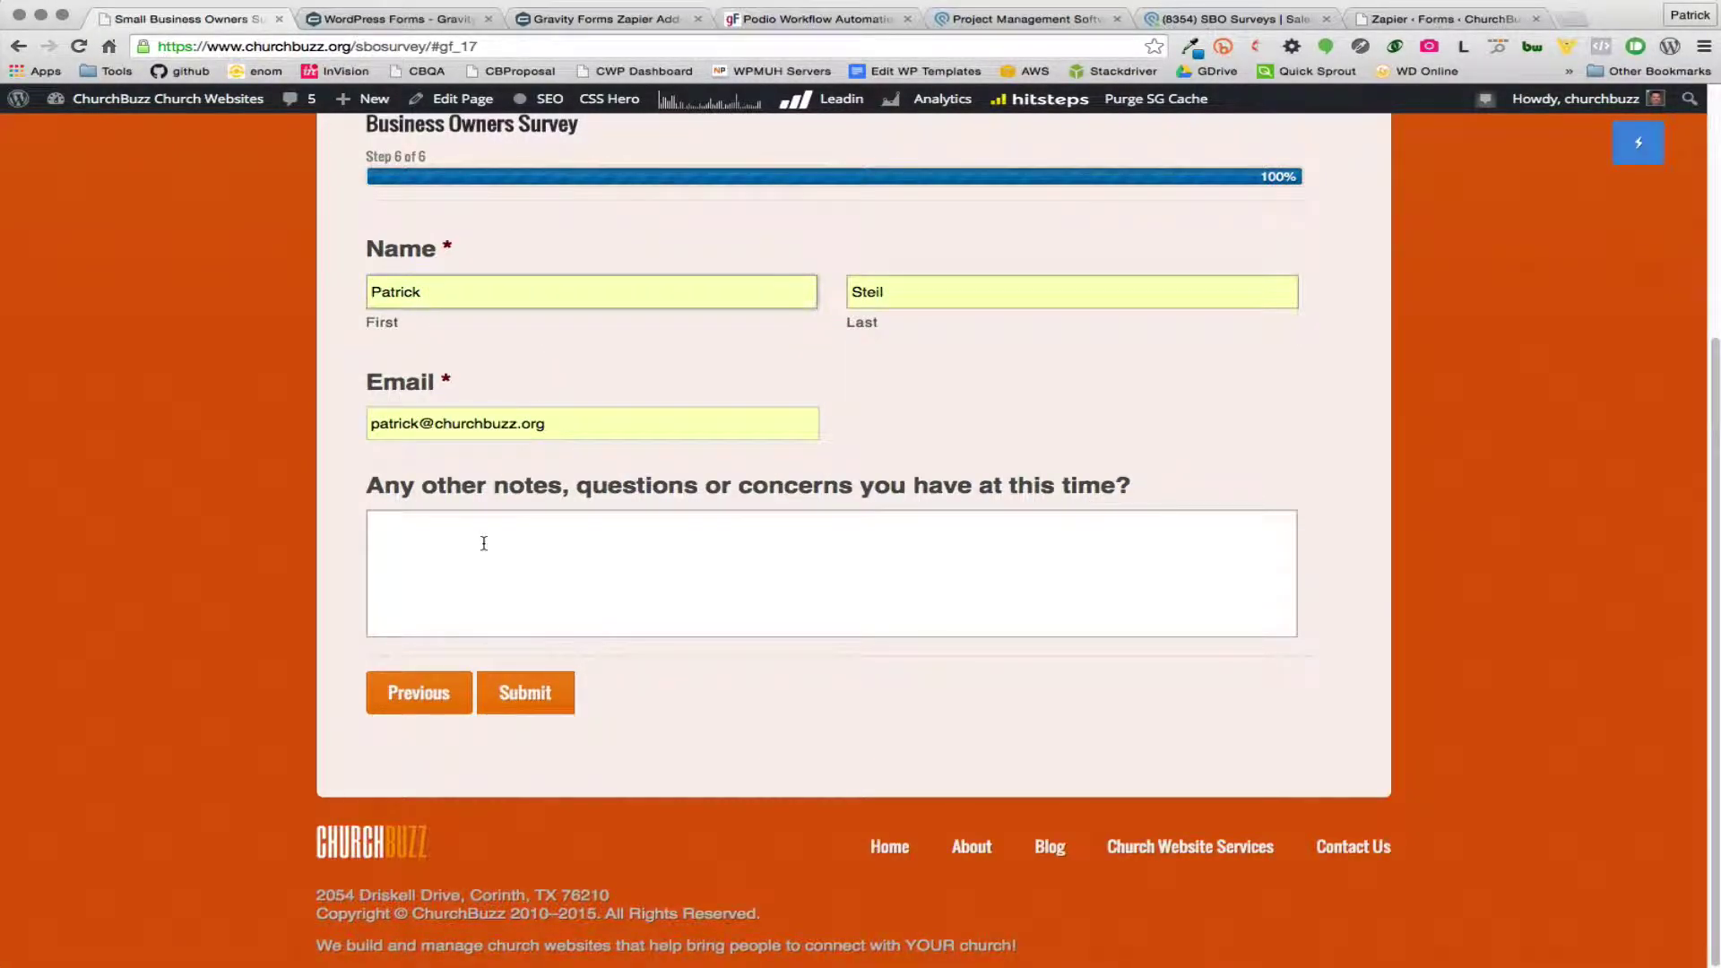
left_click(516, 693)
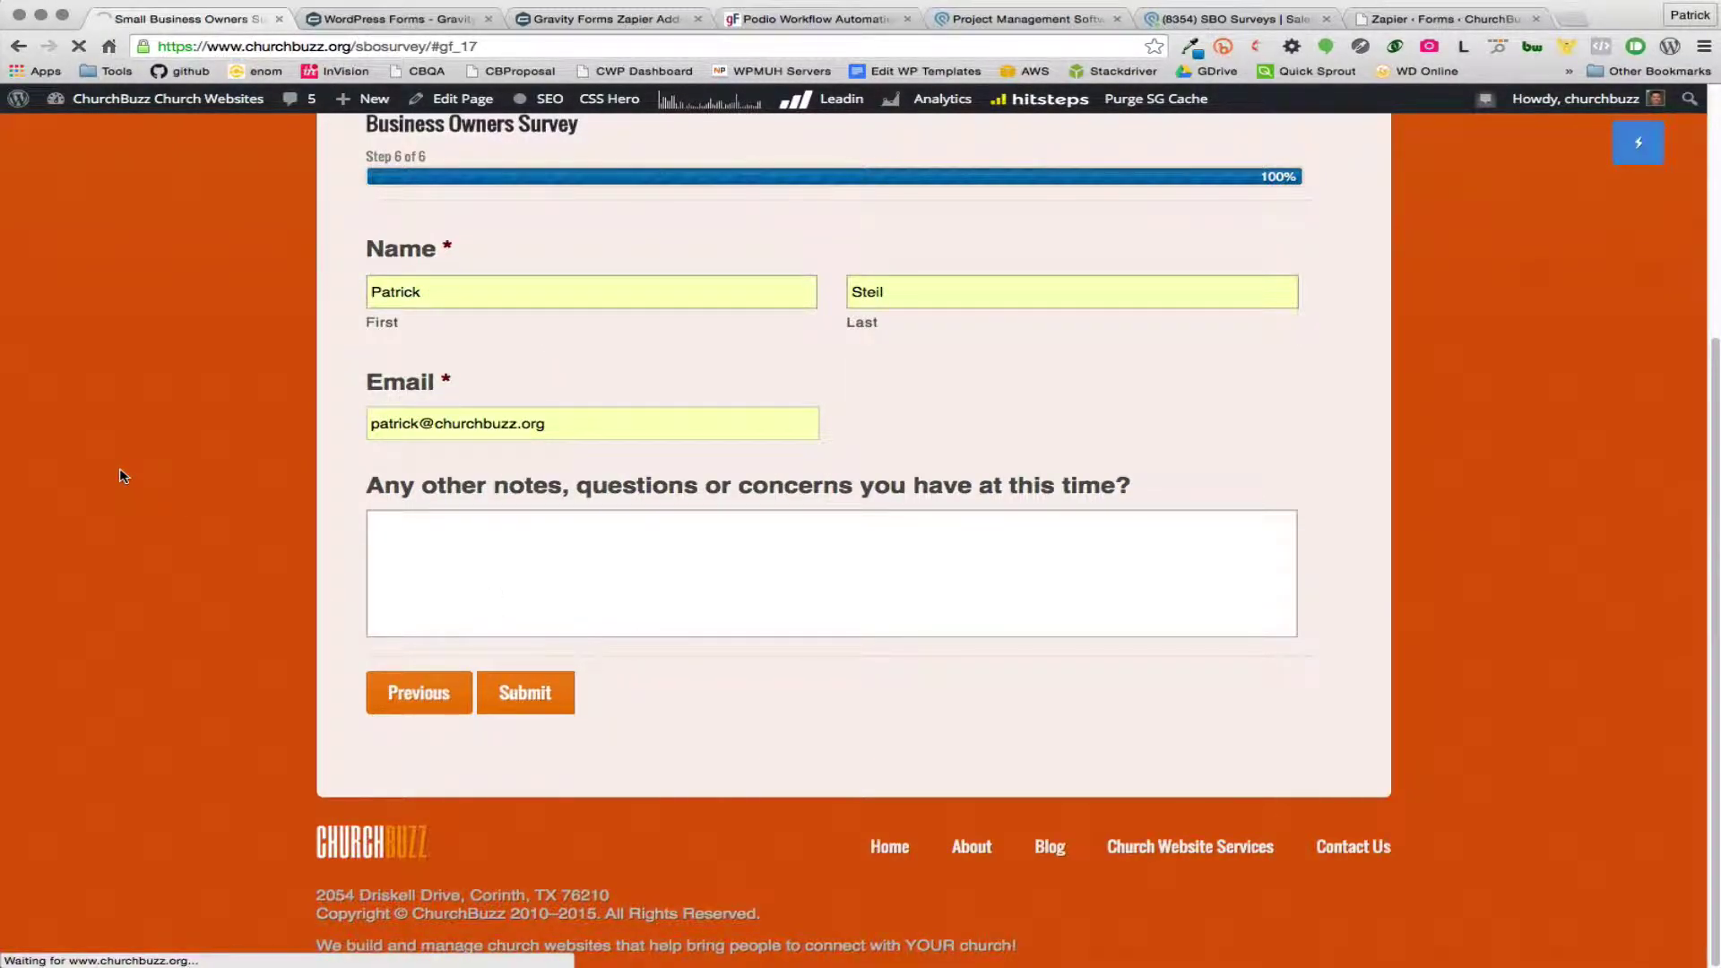
left_click(1204, 19)
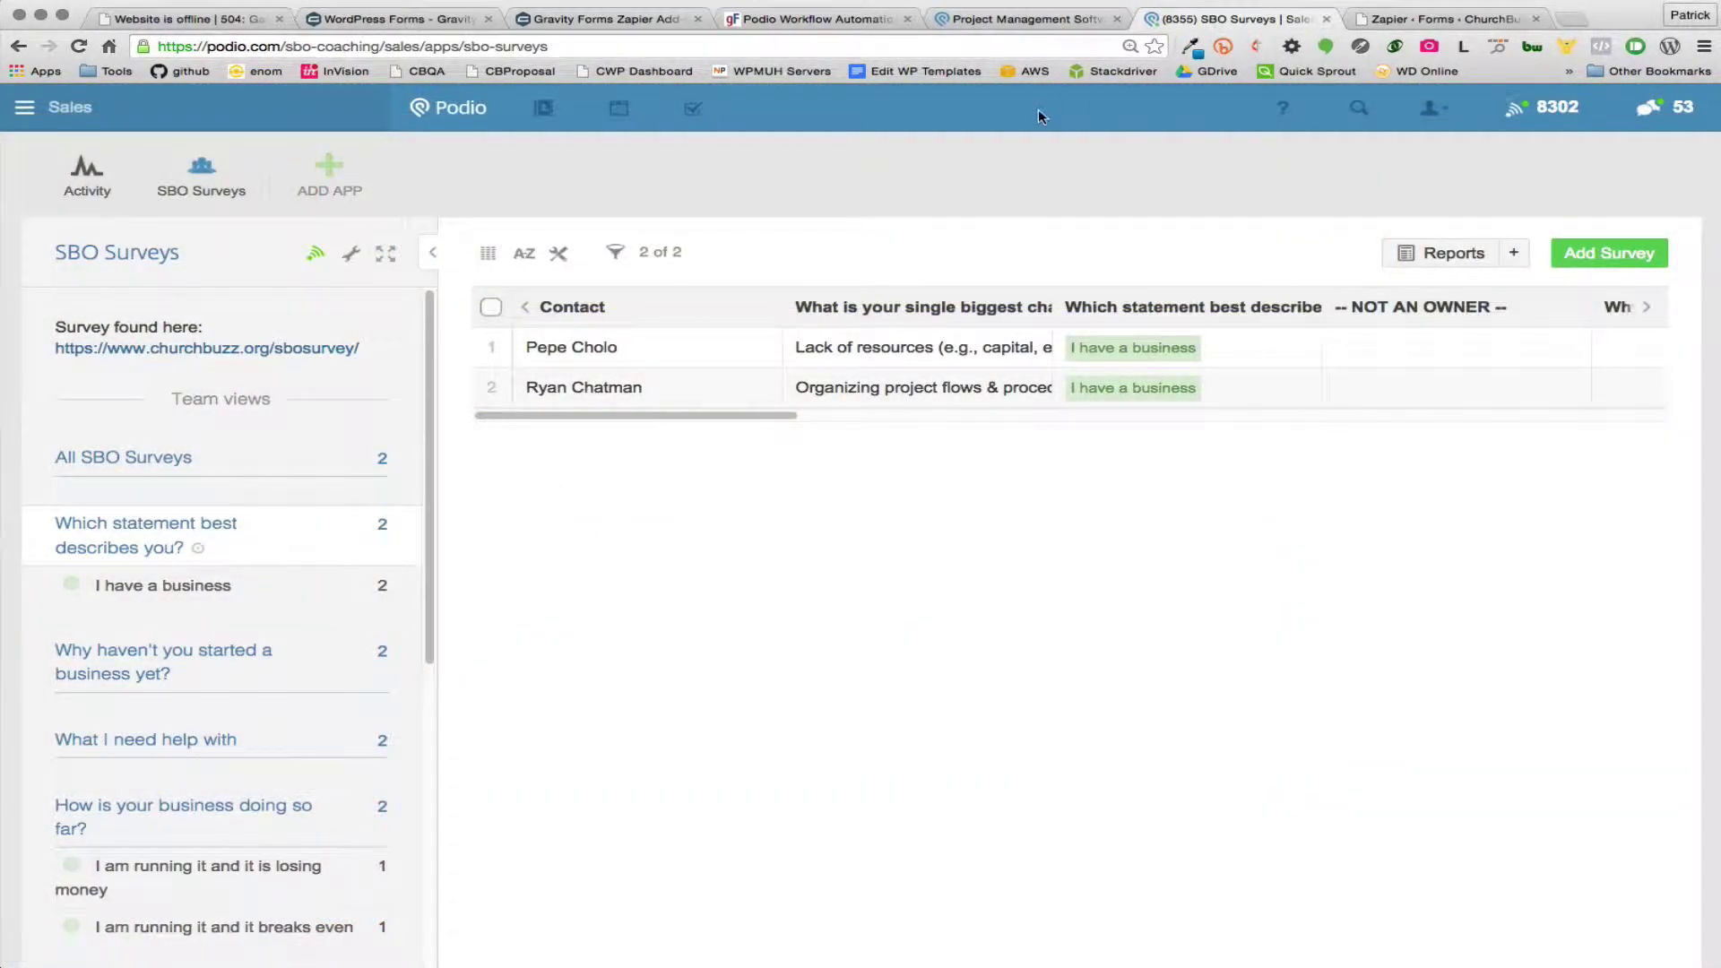
Step: Reload the SBO Surveys list, open the new survey item and scroll through its mapped answers
left_click(201, 166)
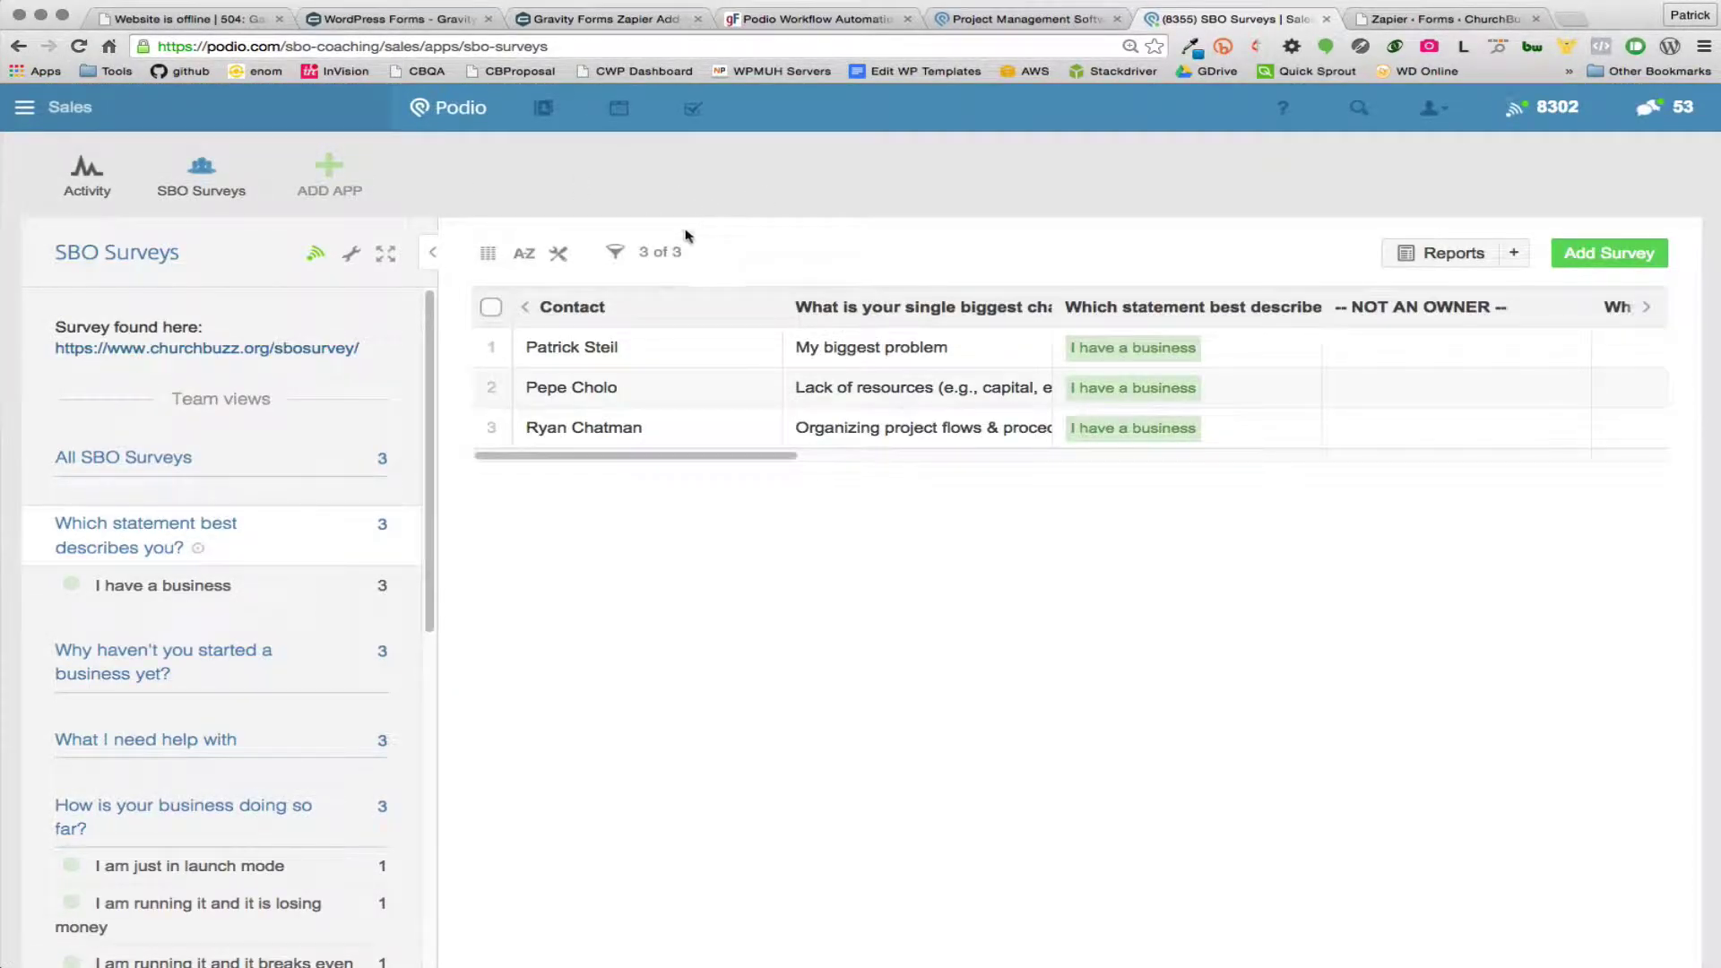
left_click(672, 343)
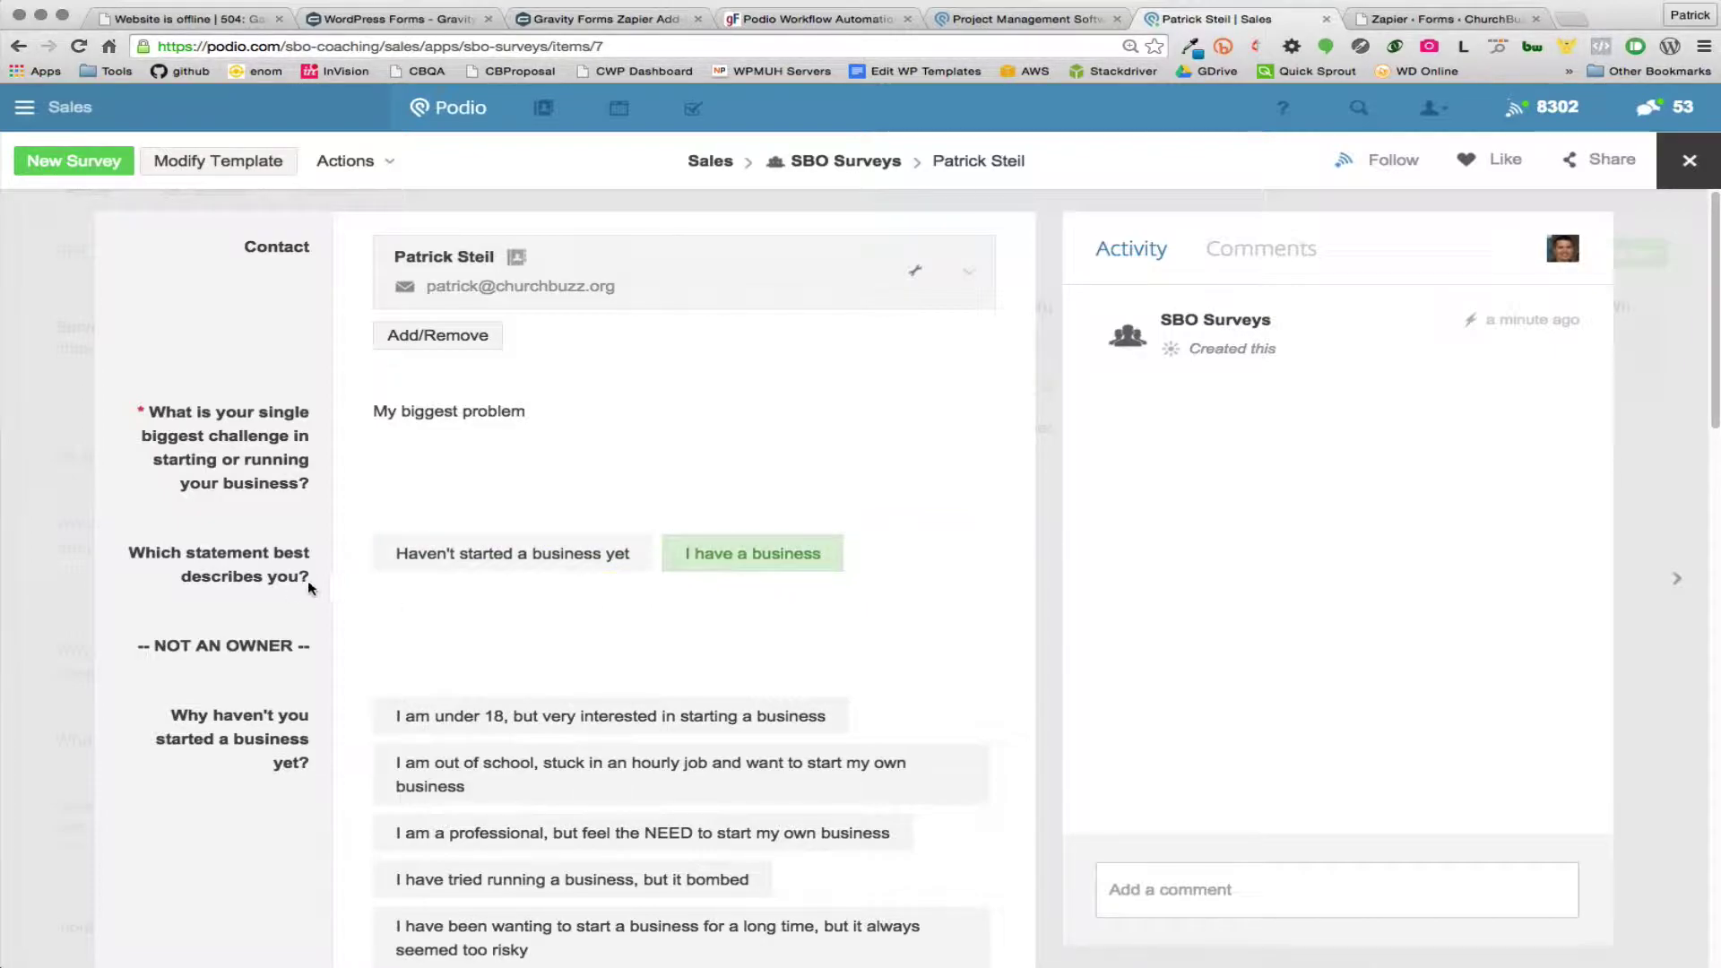
scroll(296, 583, "down", 8)
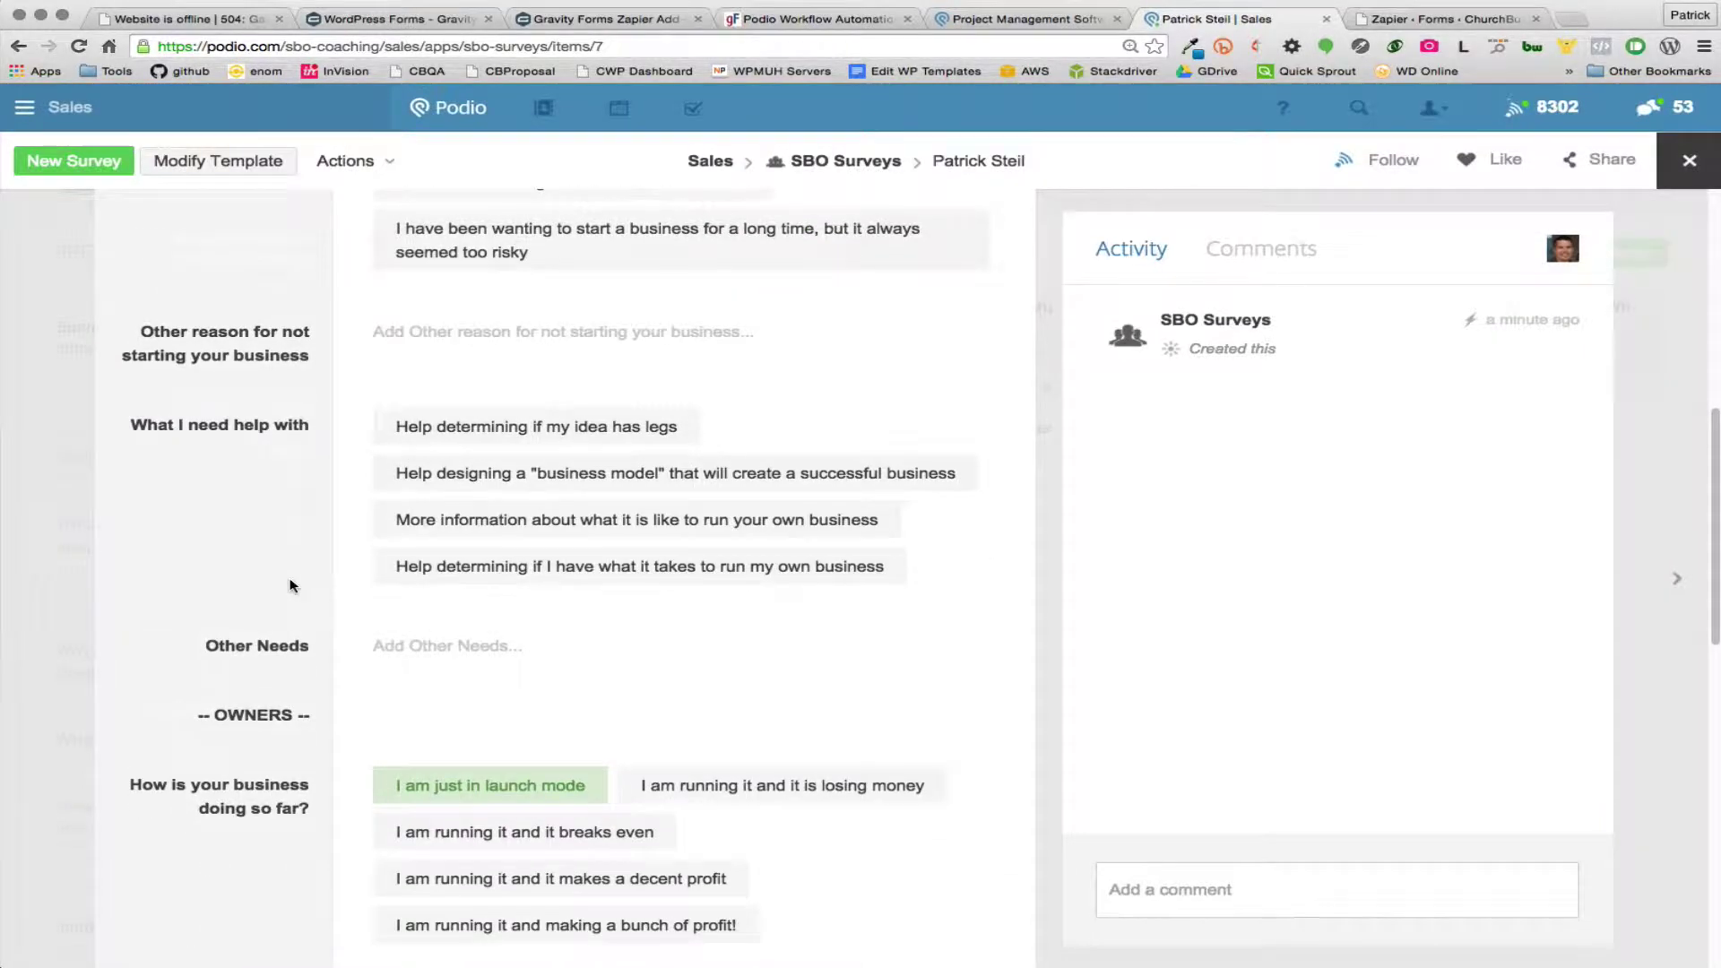
scroll(290, 586, "down", 3)
scroll(247, 592, "down", 1)
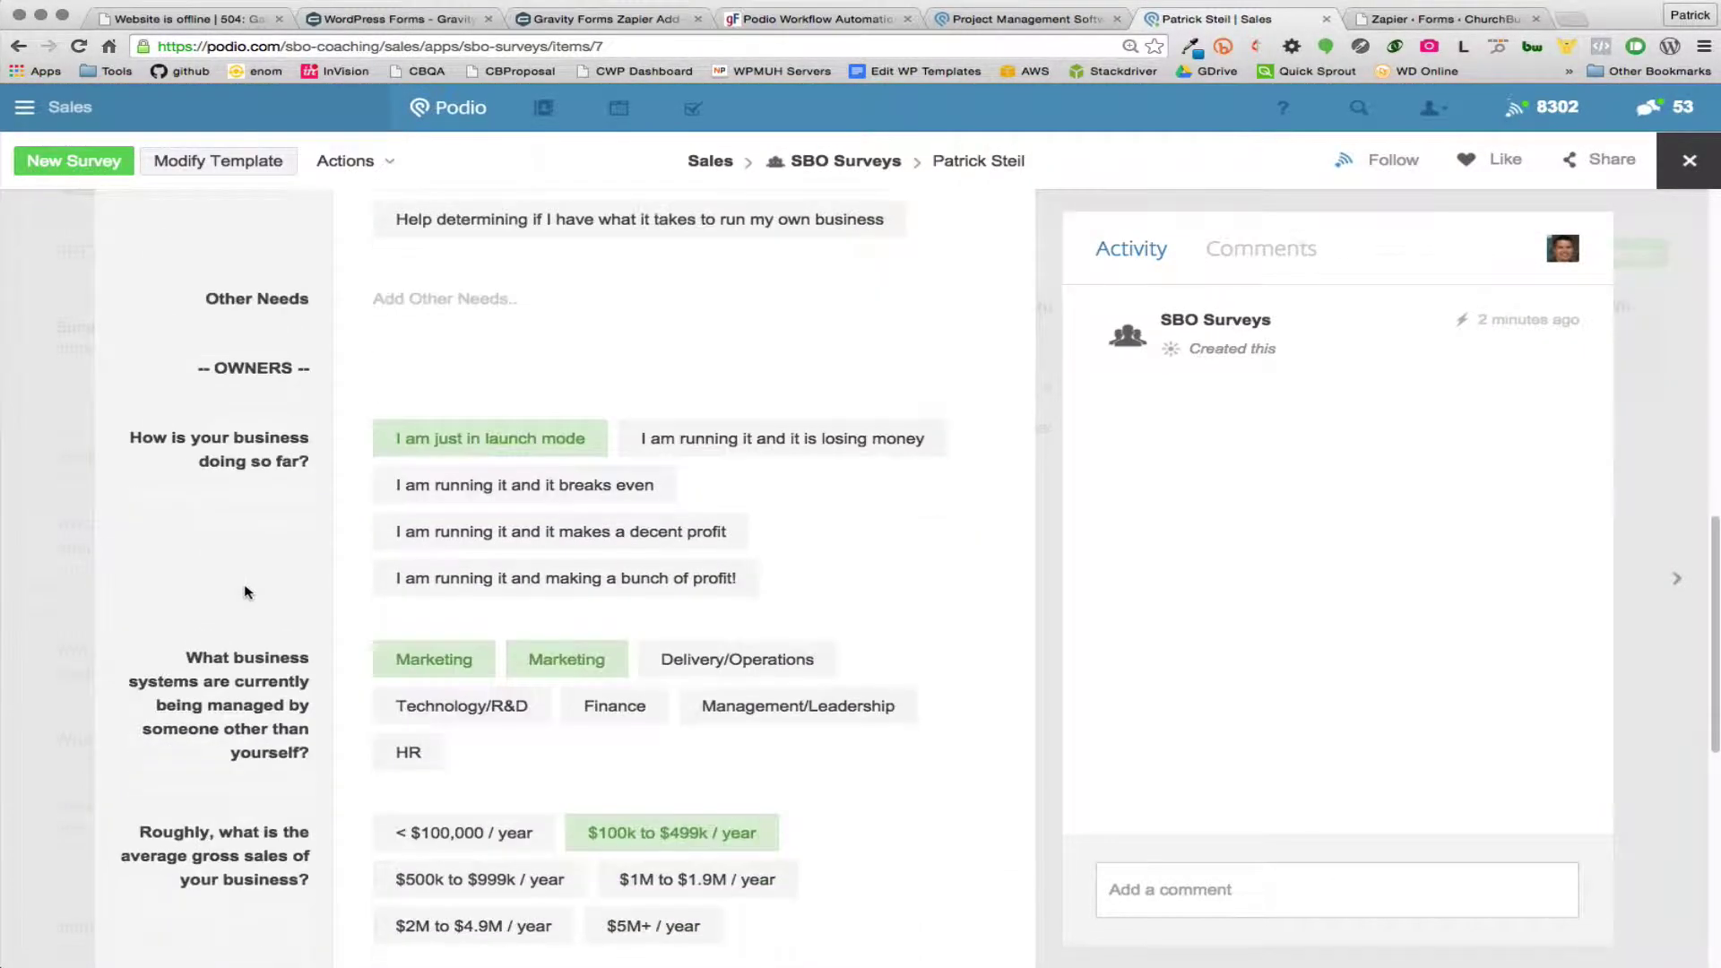
scroll(248, 591, "down", 3)
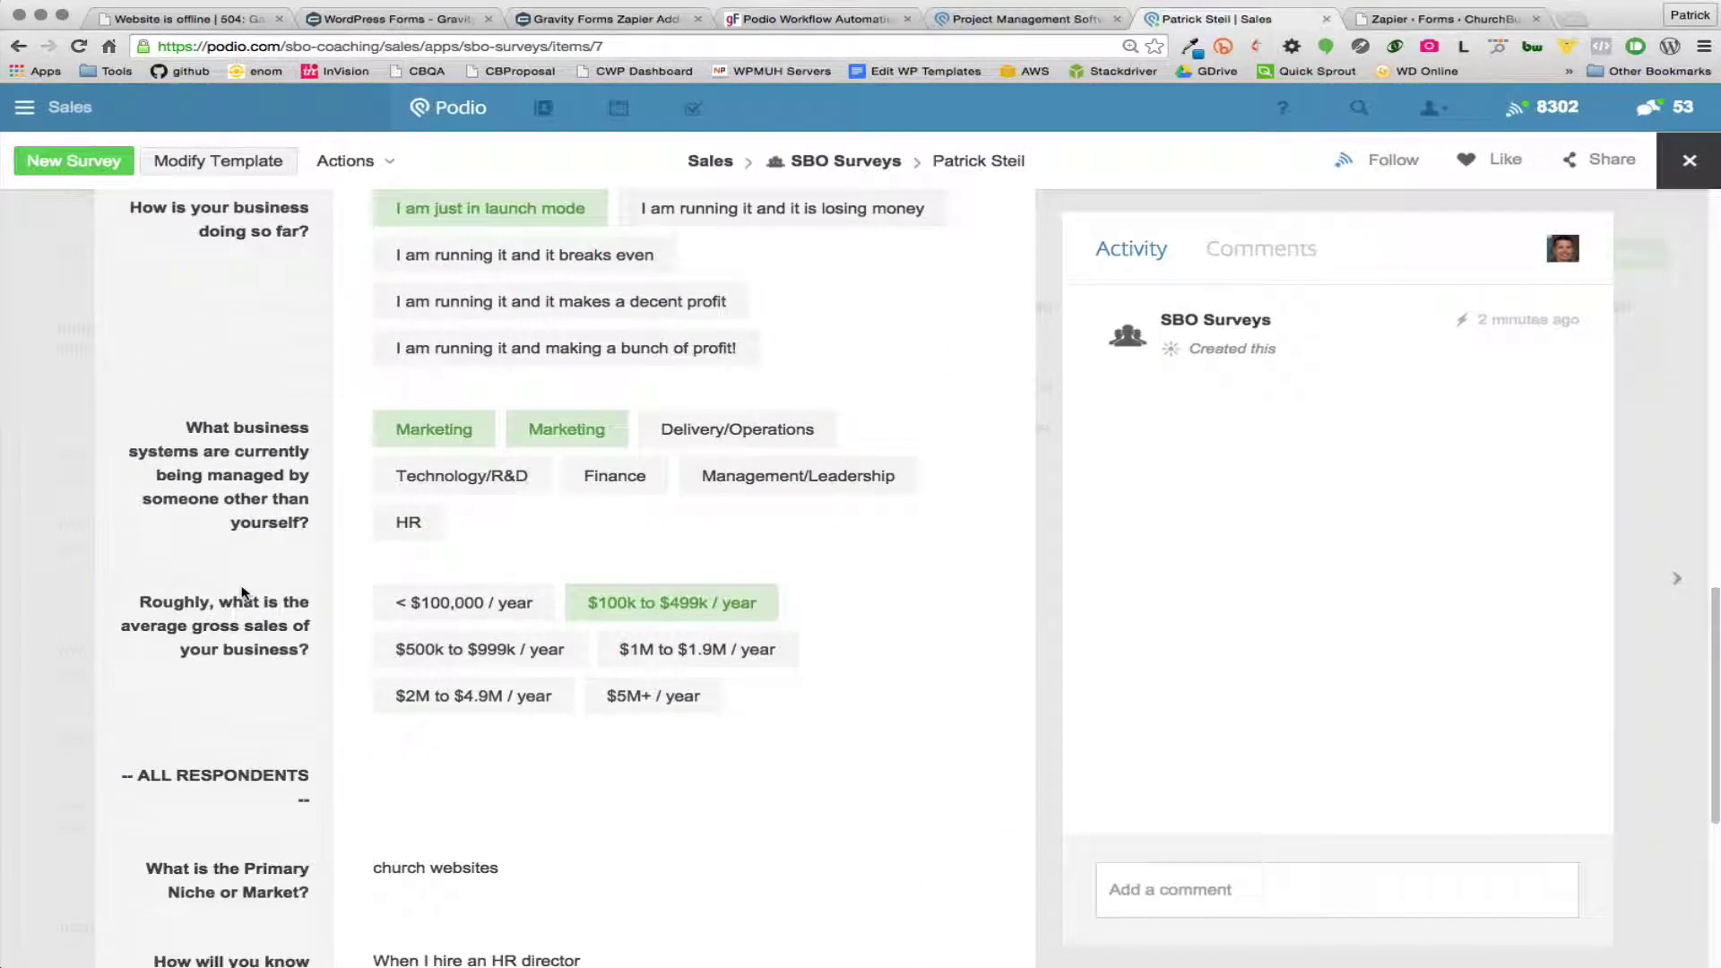
scroll(242, 592, "down", 5)
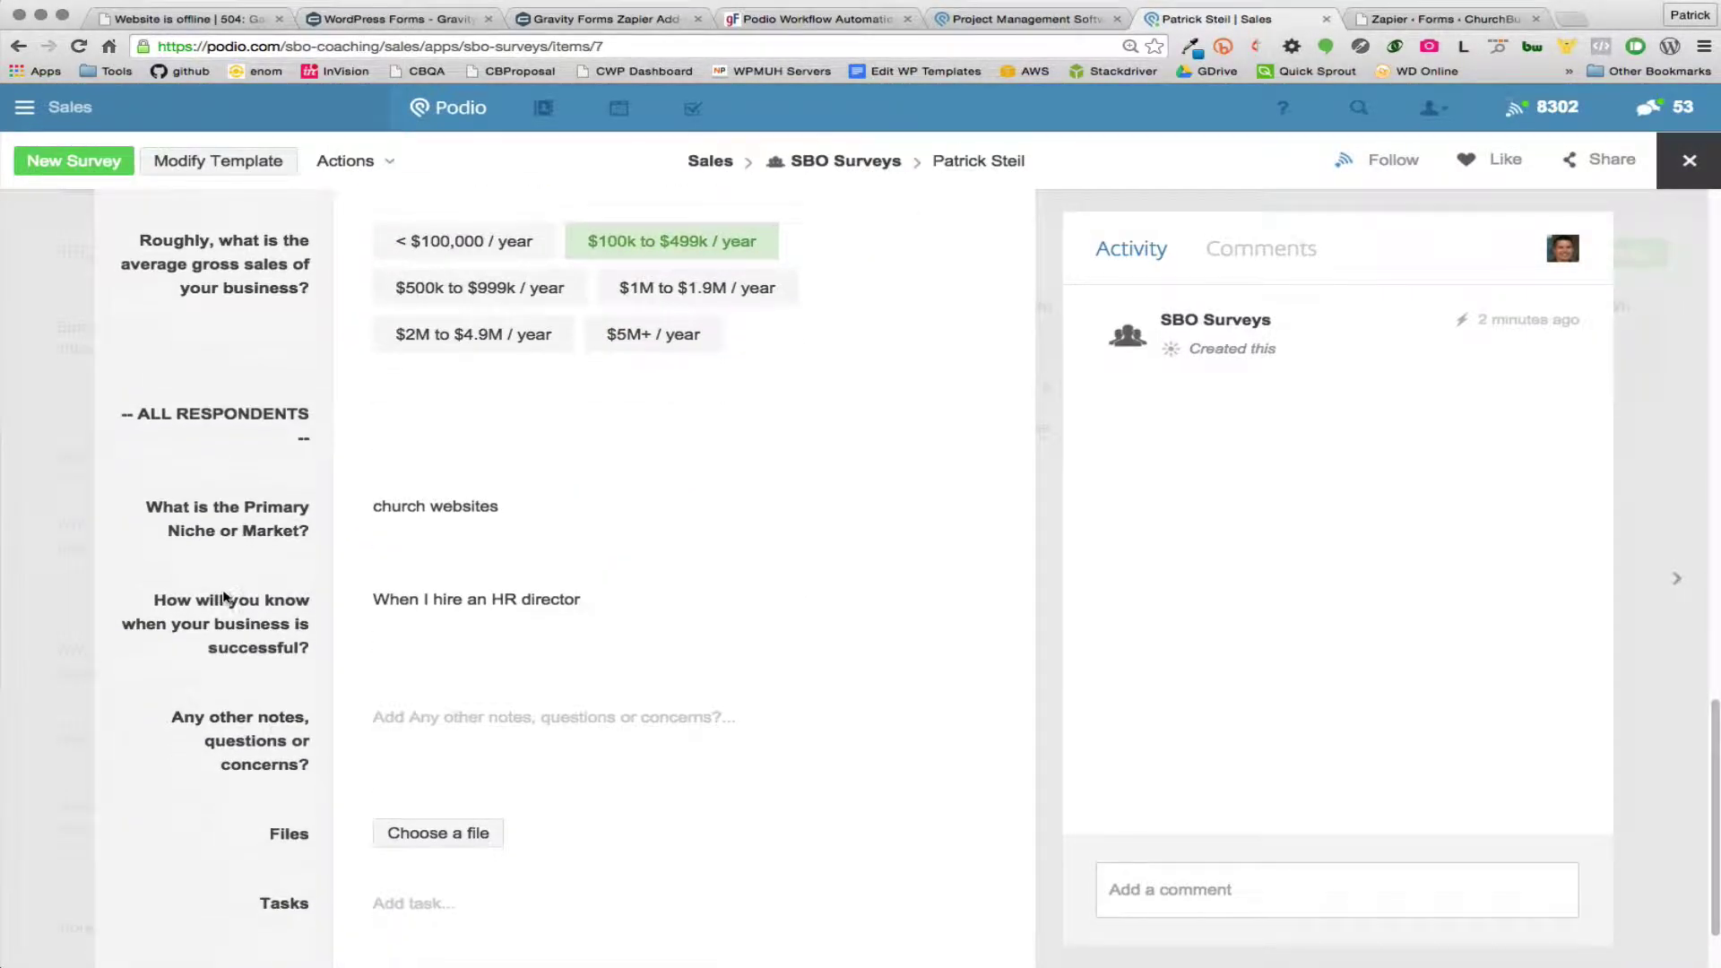
scroll(225, 596, "down", 1)
scroll(225, 596, "up", 15)
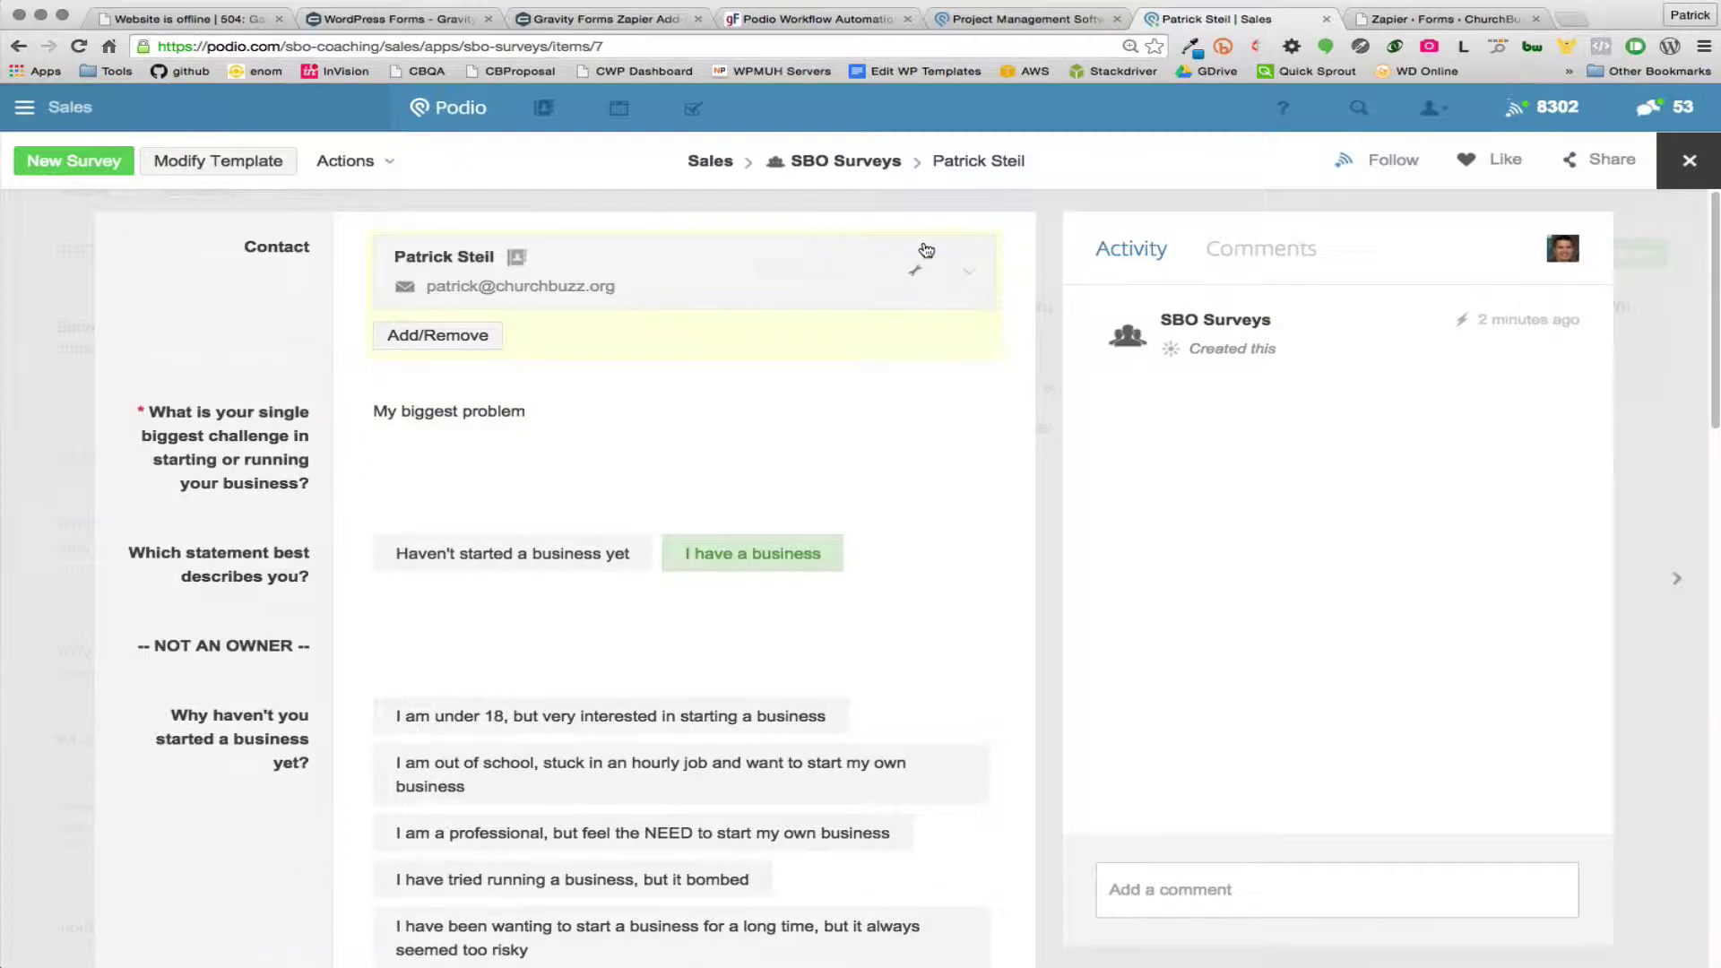
Step: Review the Business Owners Survey's Zapier Feeds list and add a new Zapier feed
left_click(1424, 19)
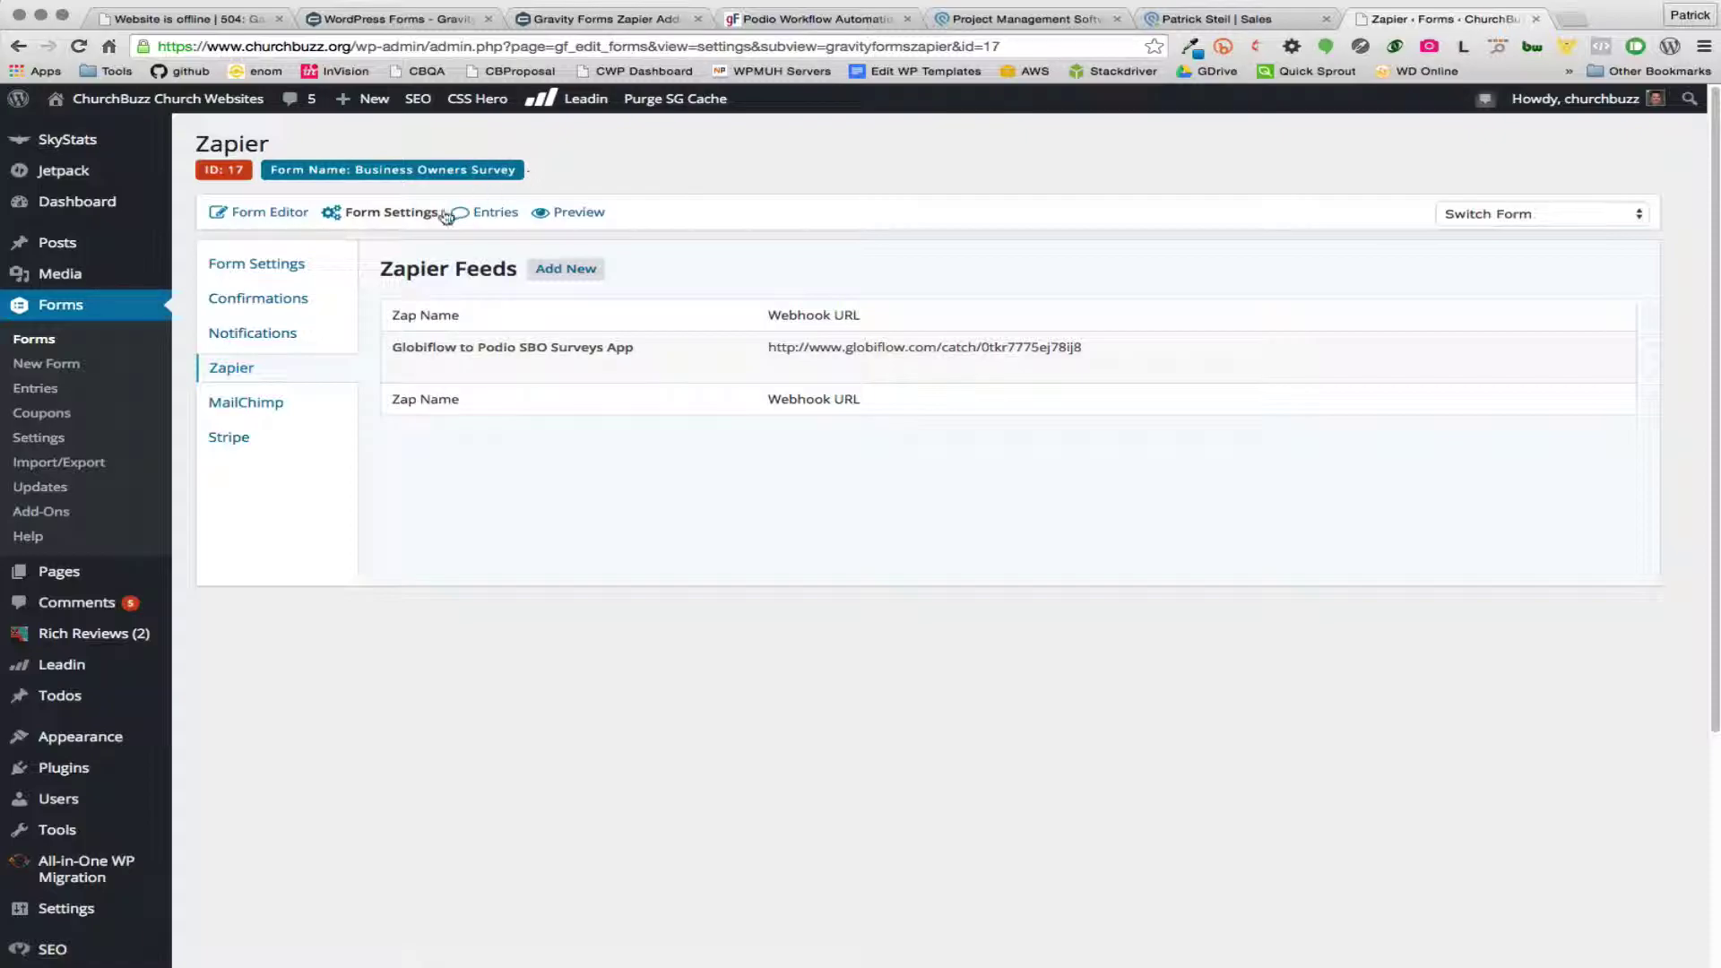
mouse_move(392, 215)
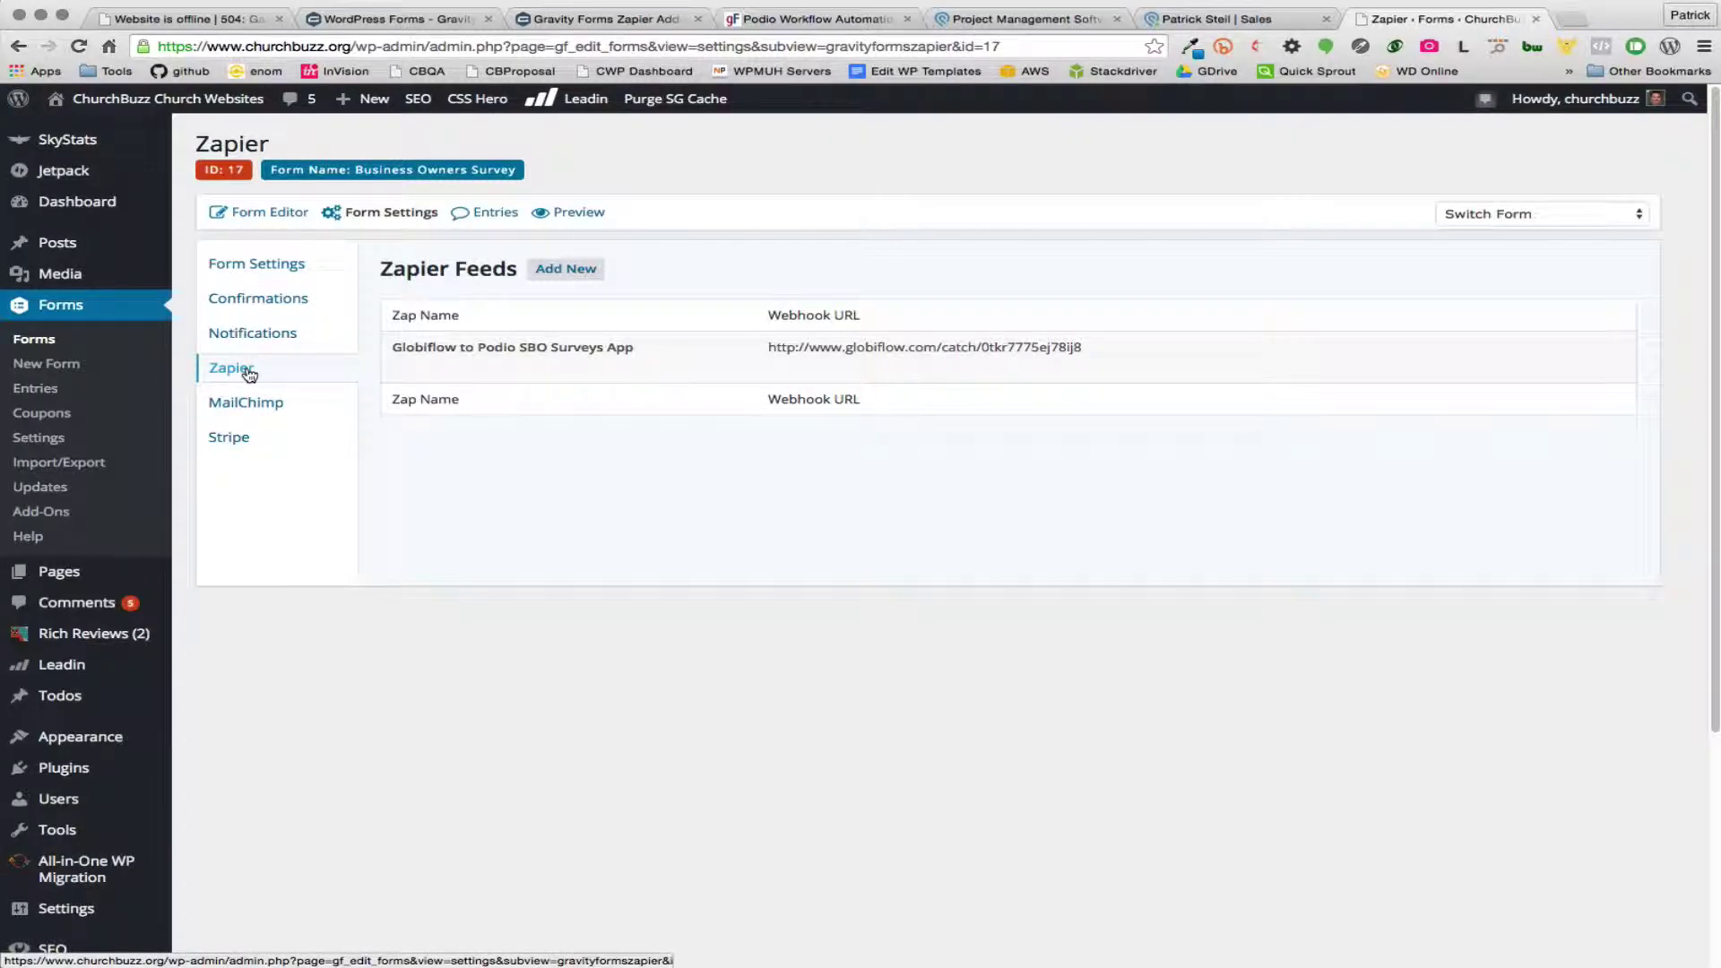
left_click(589, 270)
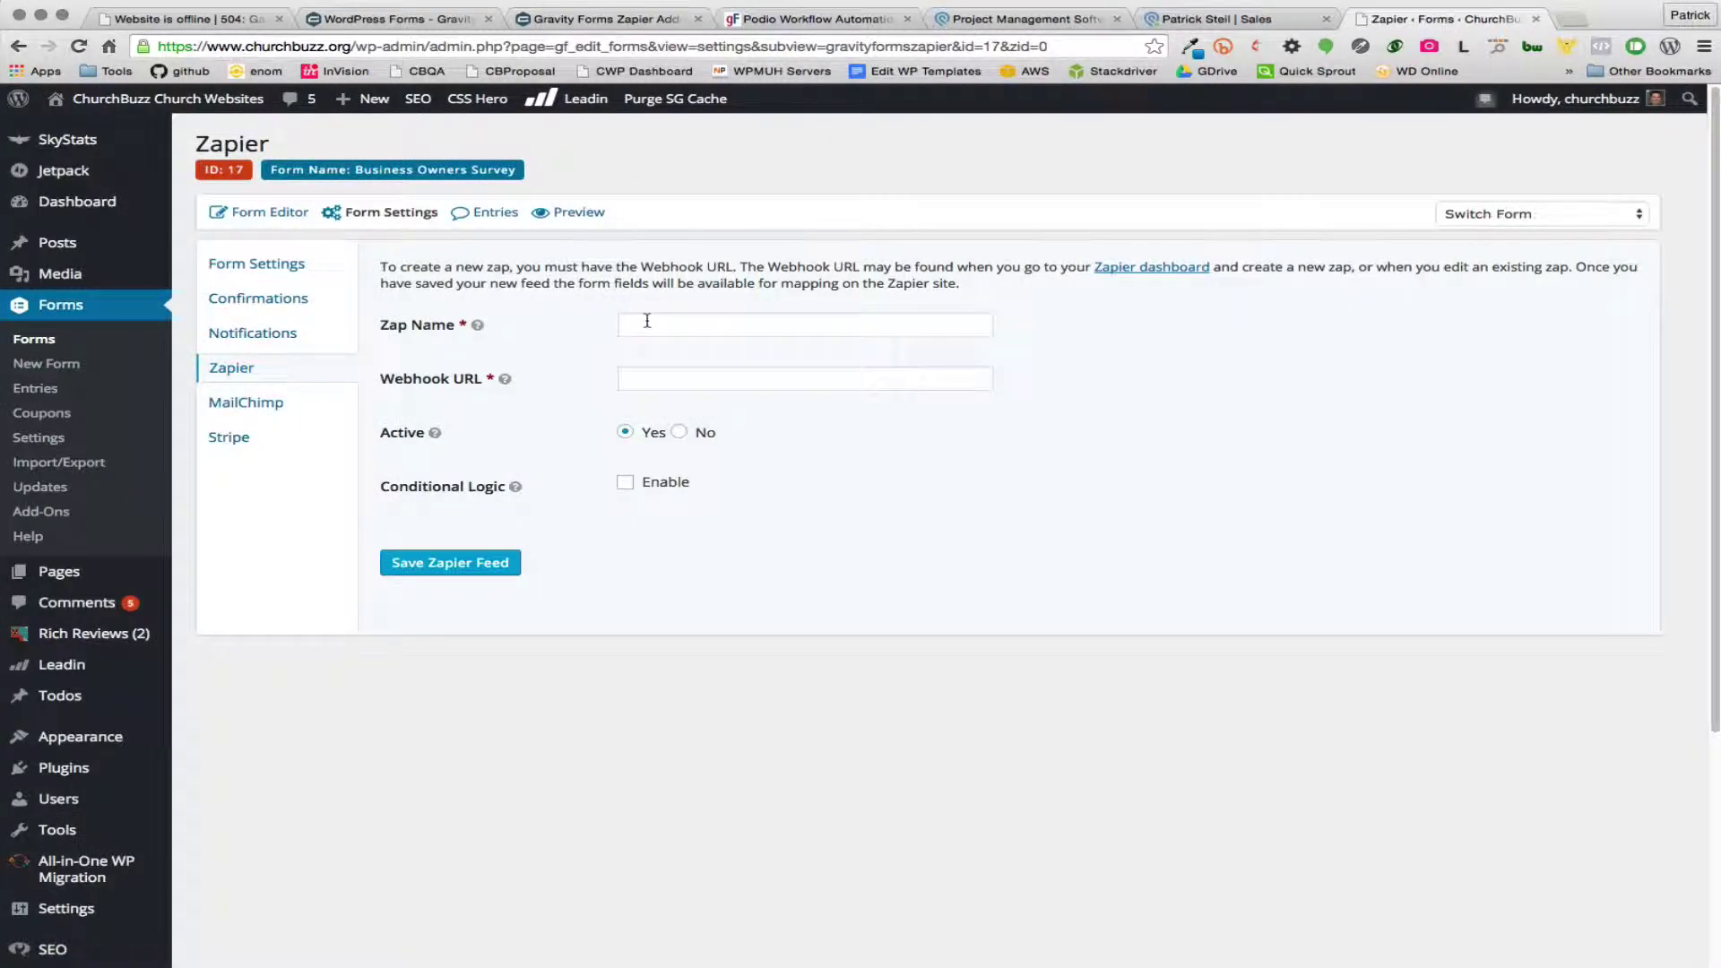
Step: Click into the empty Zap Name field, then bring up the GlobiFlow for Podio home page
left_click(647, 321)
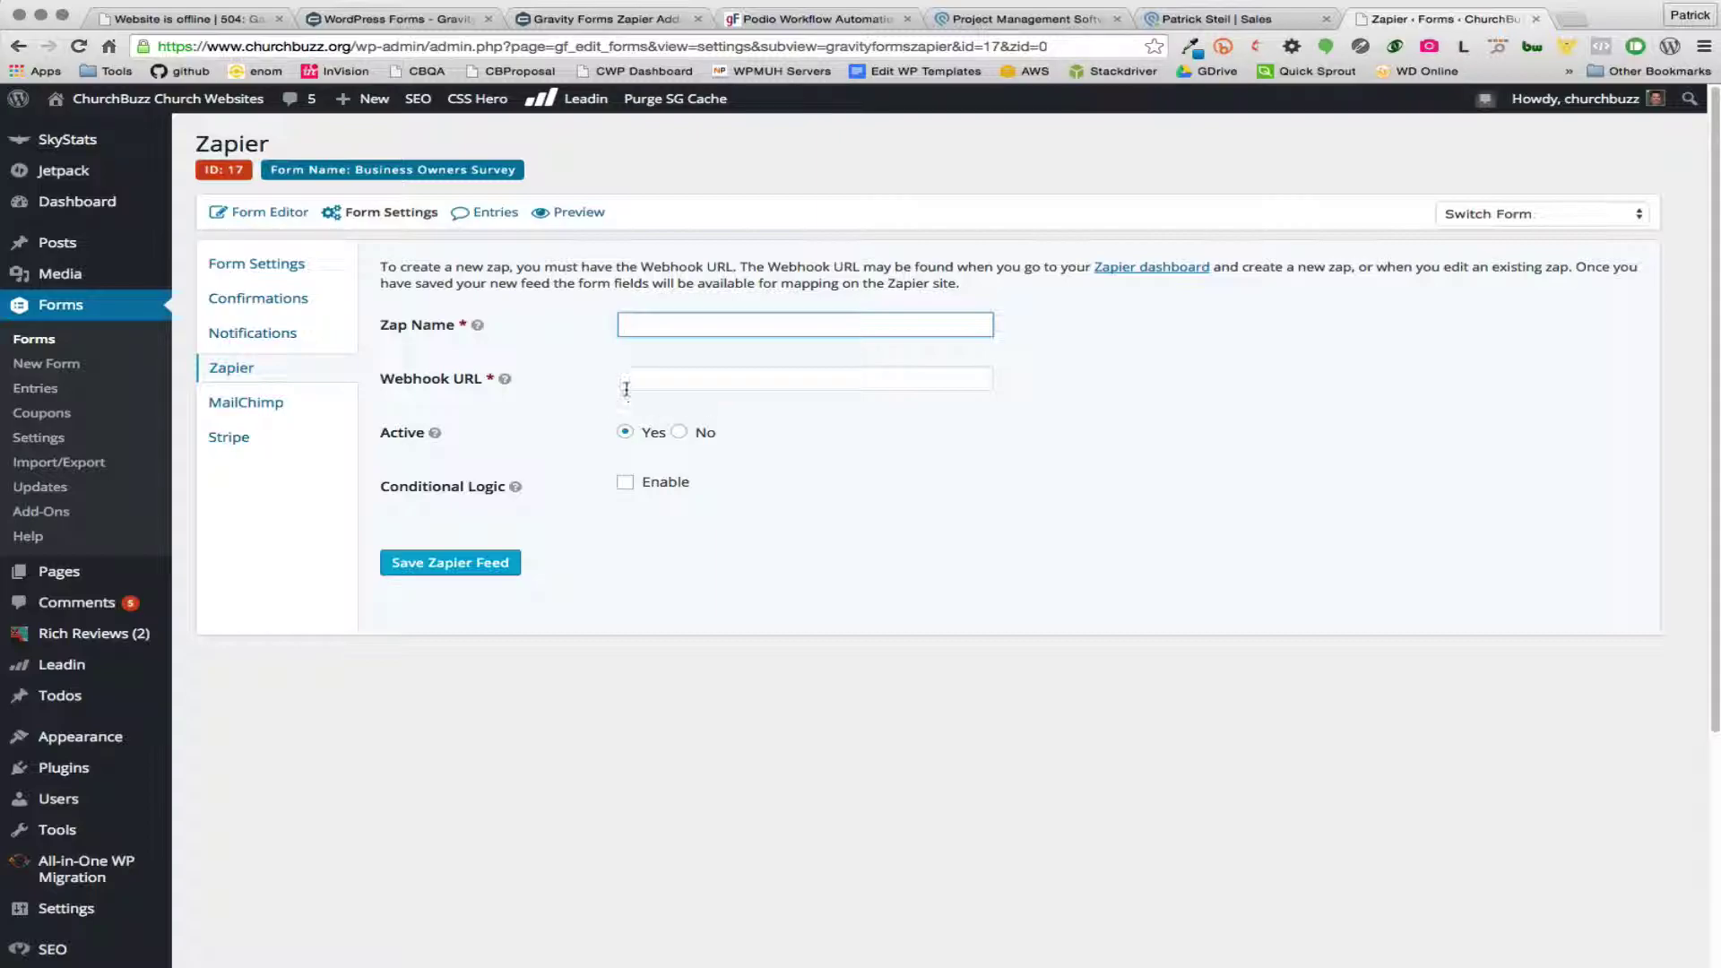
left_click(806, 20)
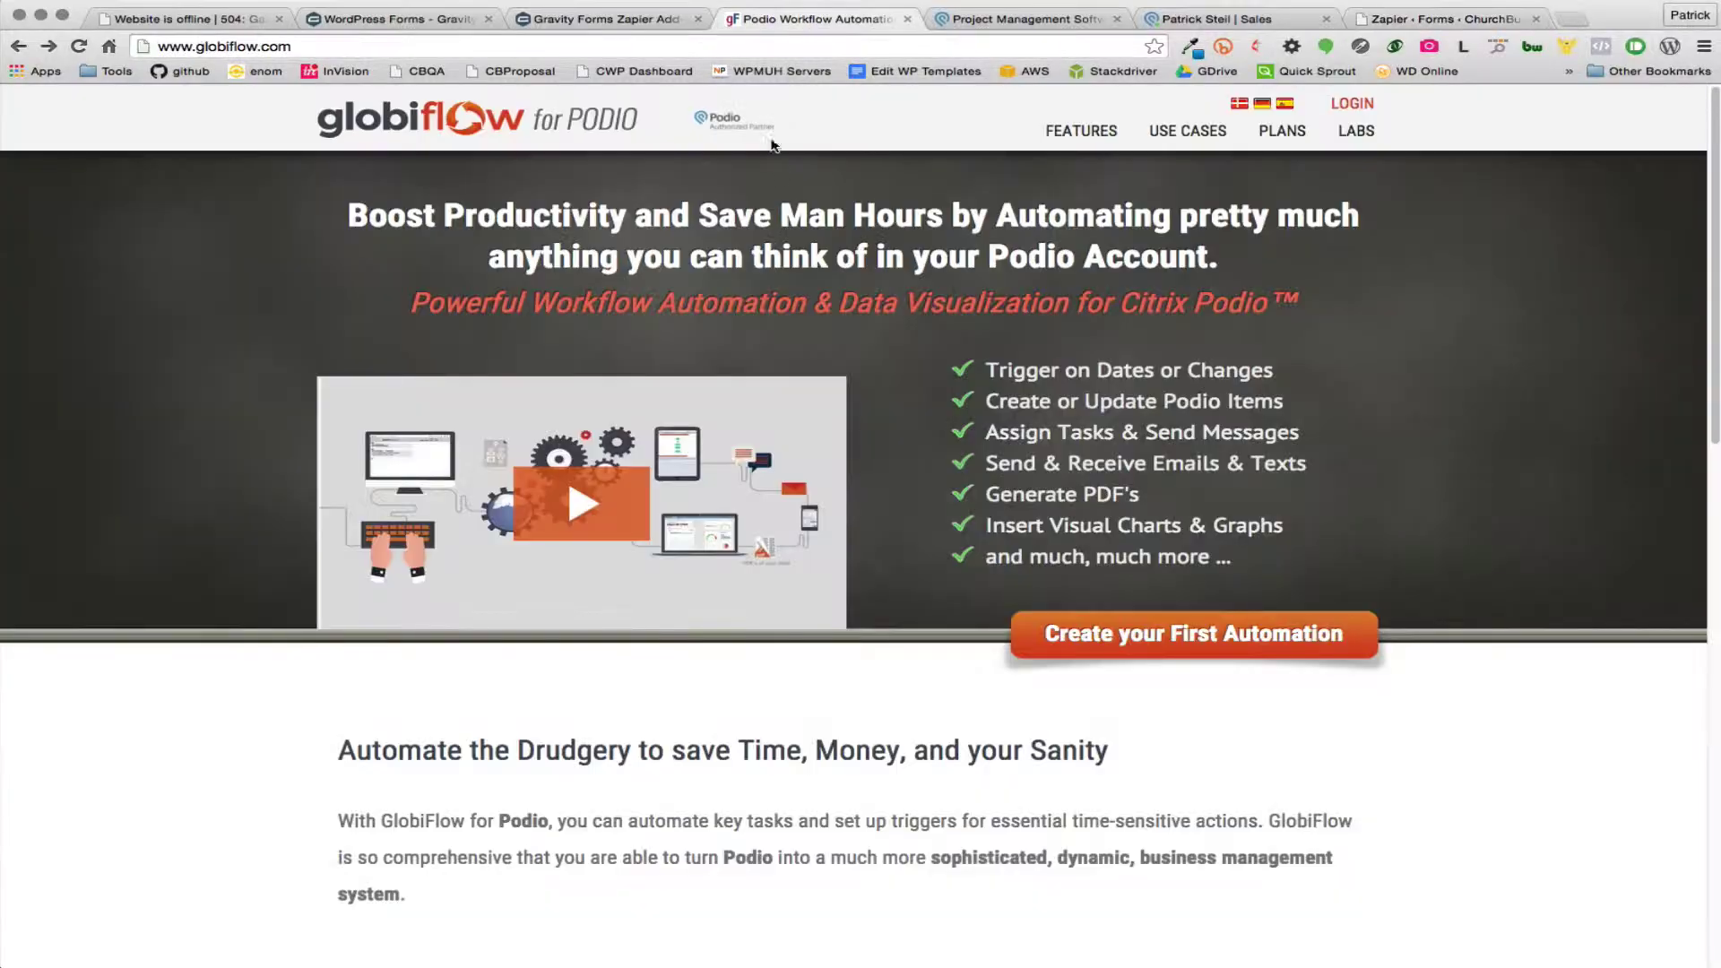
Step: Log in to GlobiFlow, start a new webhook-triggered flow and select its catch URL
left_click(1353, 106)
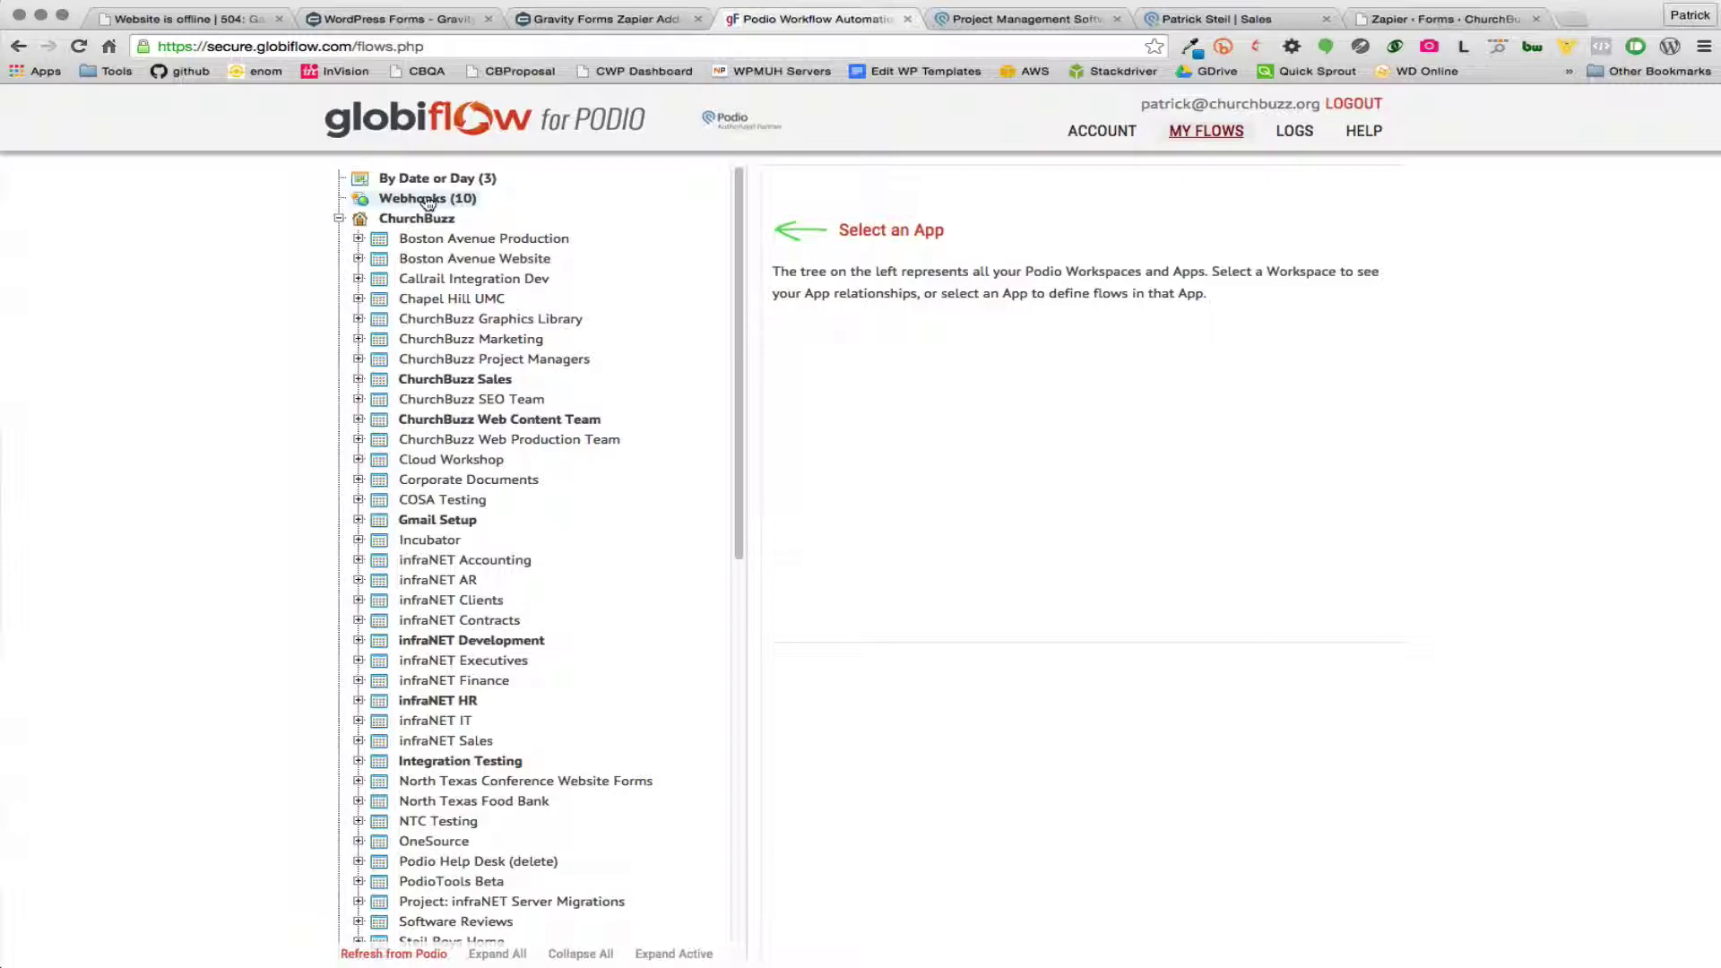
left_click(427, 199)
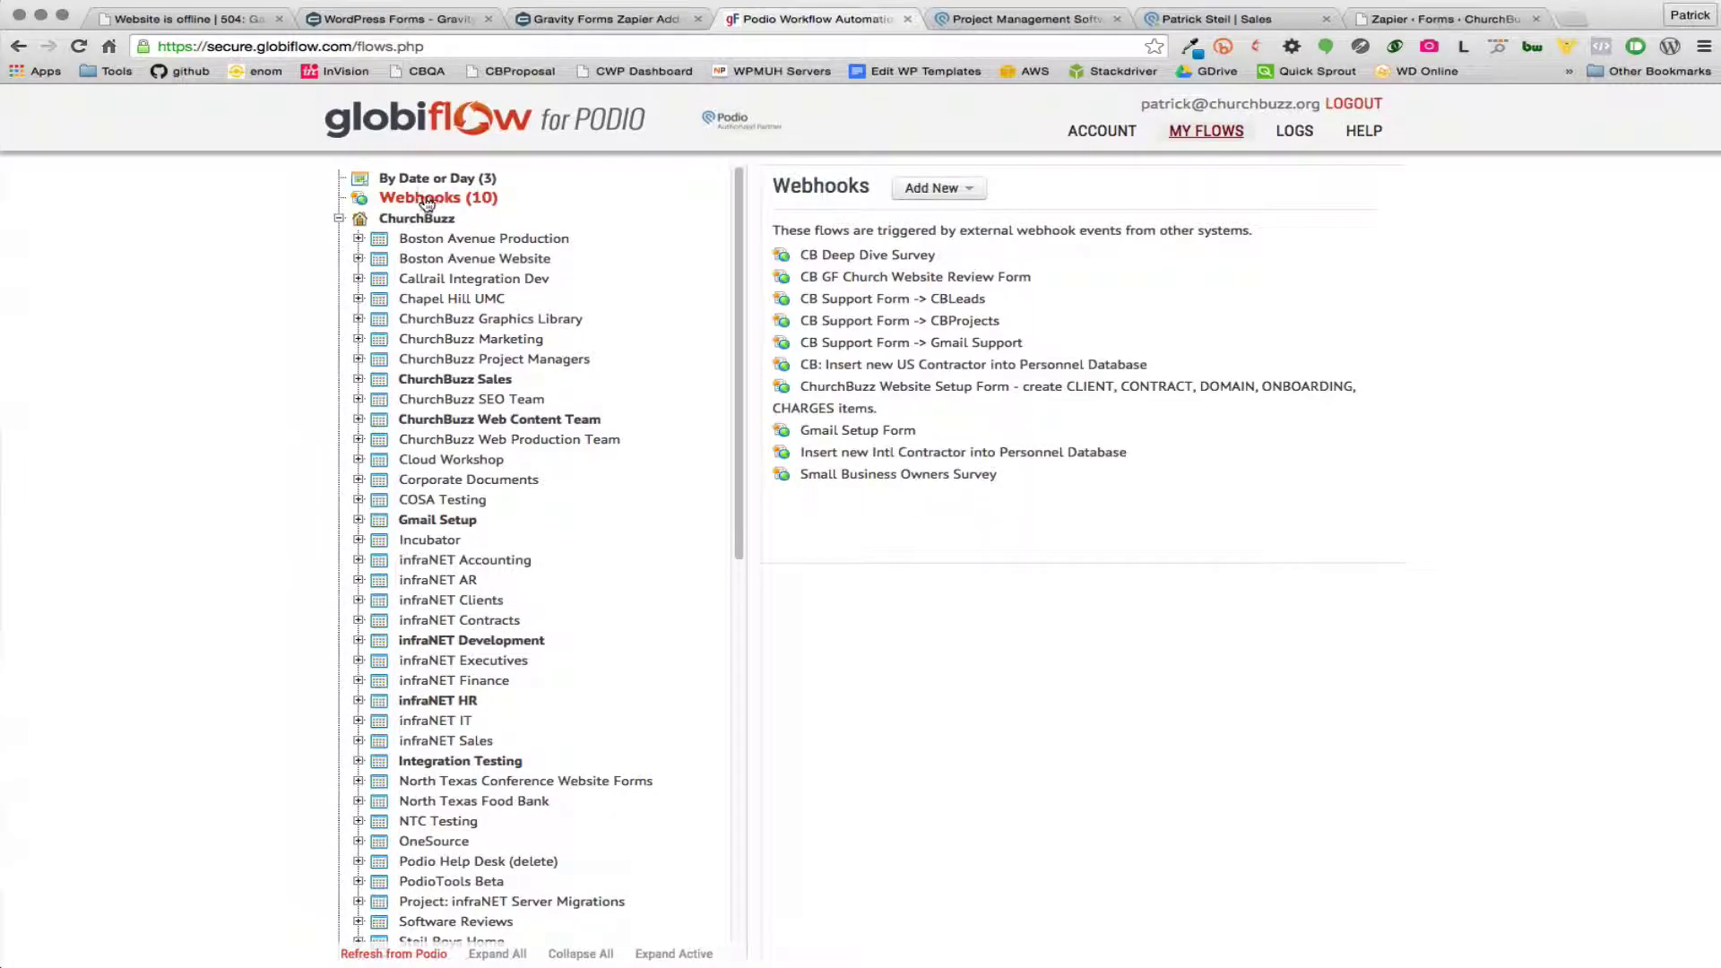
left_click(938, 191)
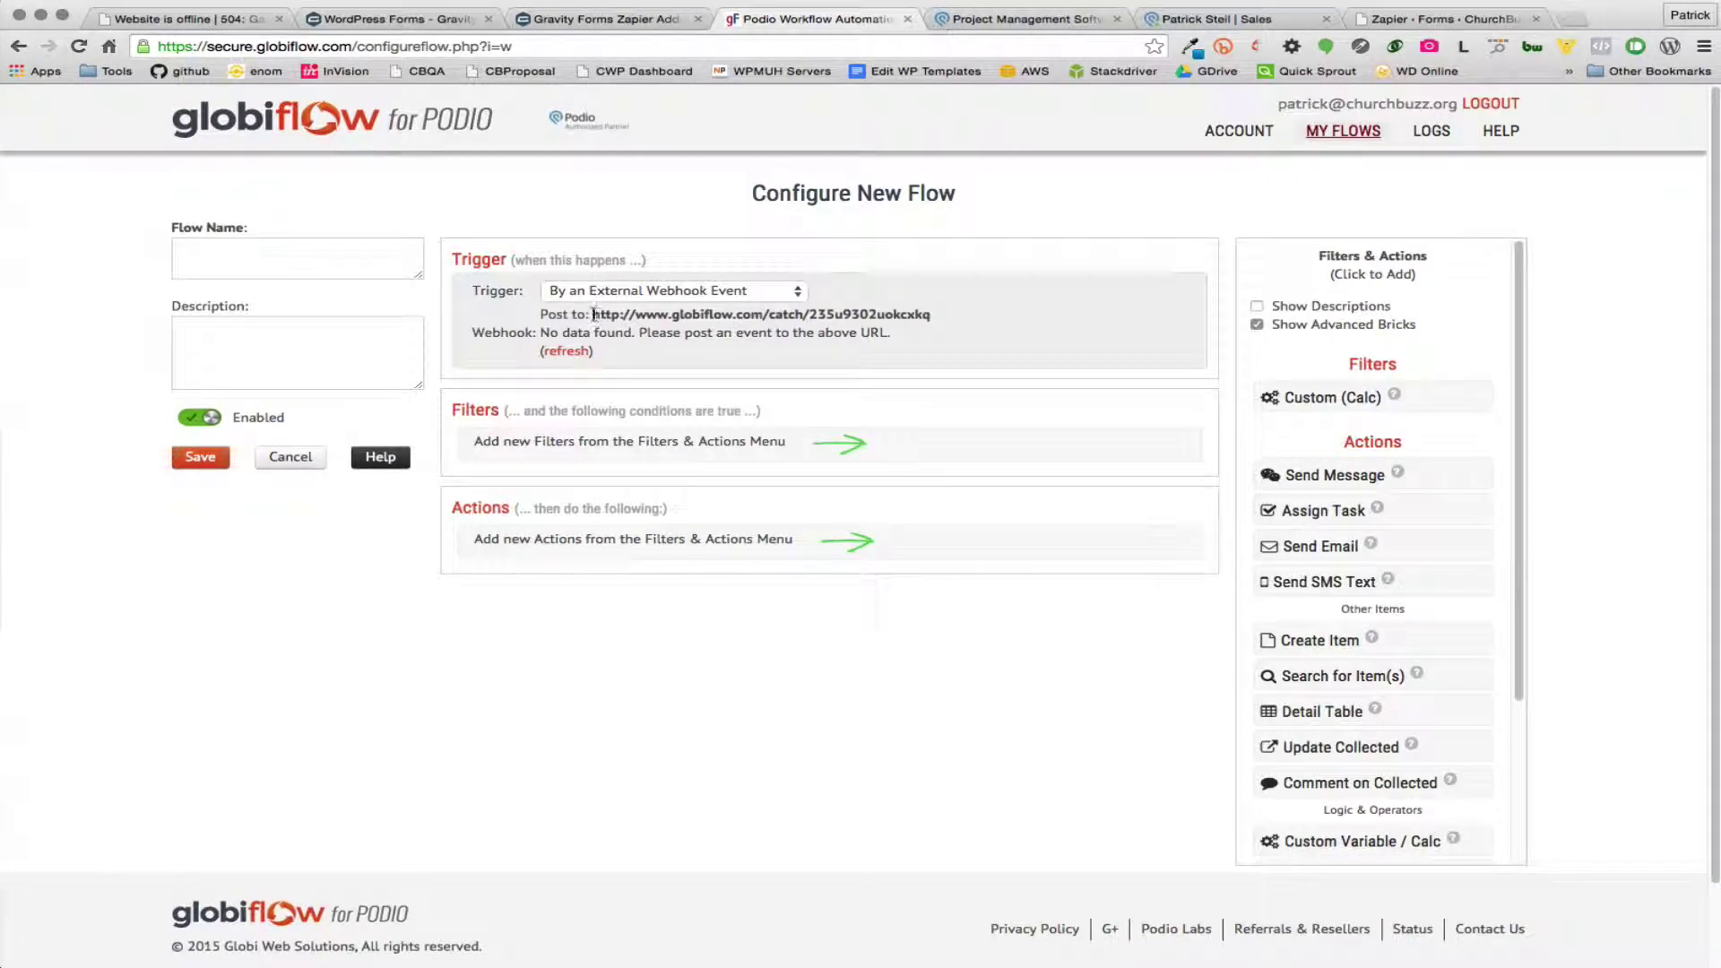
left_click_drag(593, 314, 930, 313)
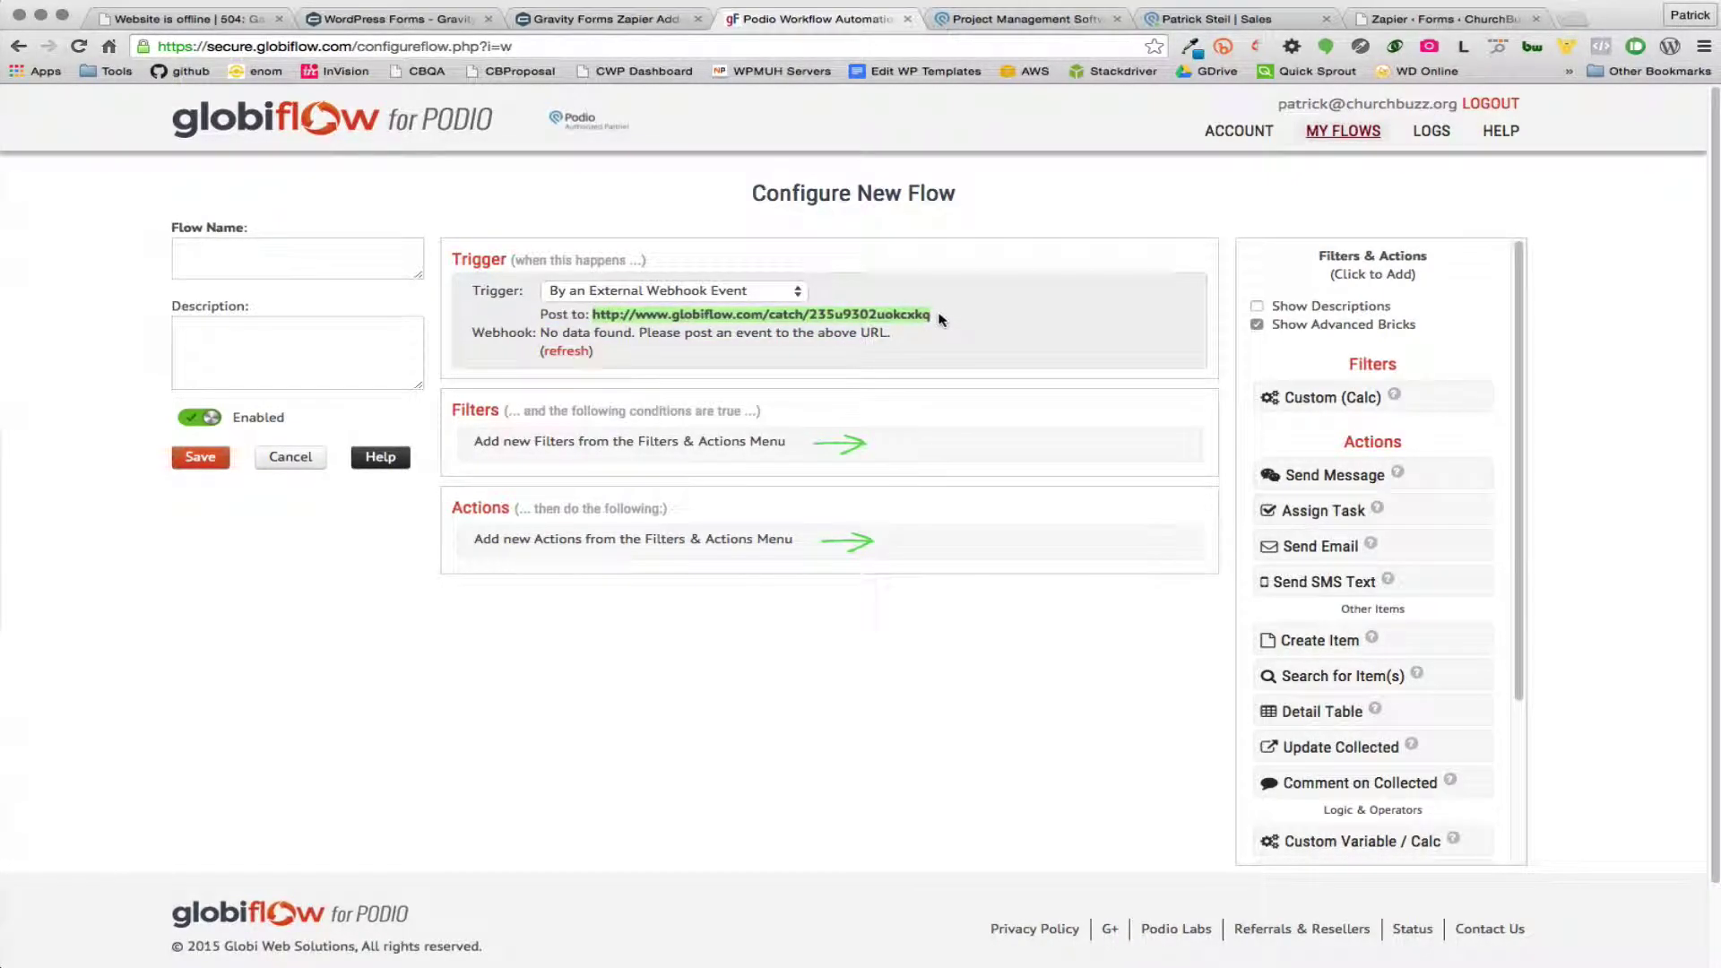
Step: Return to the WordPress Zapier feed form, ready to enter the webhook URL
left_click(644, 19)
key("super+9")
left_click(668, 376)
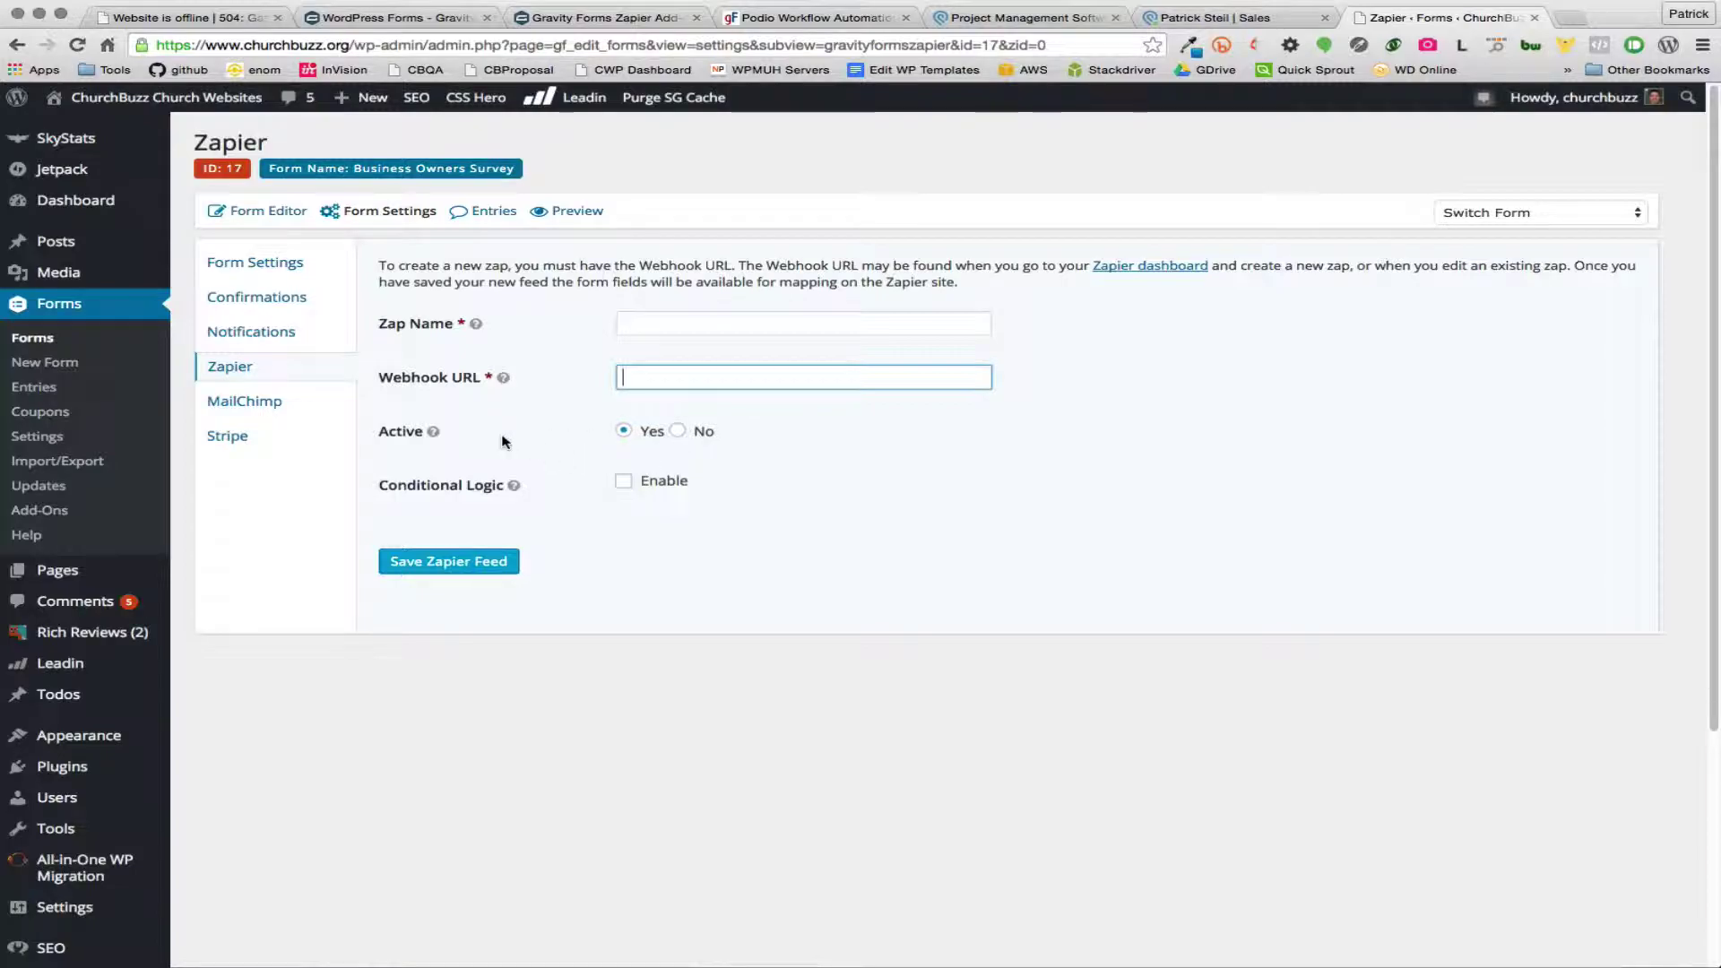
Step: Open the existing Globiflow to Podio SBO Surveys App Zapier feed for editing, then return to GlobiFlow
left_click(236, 369)
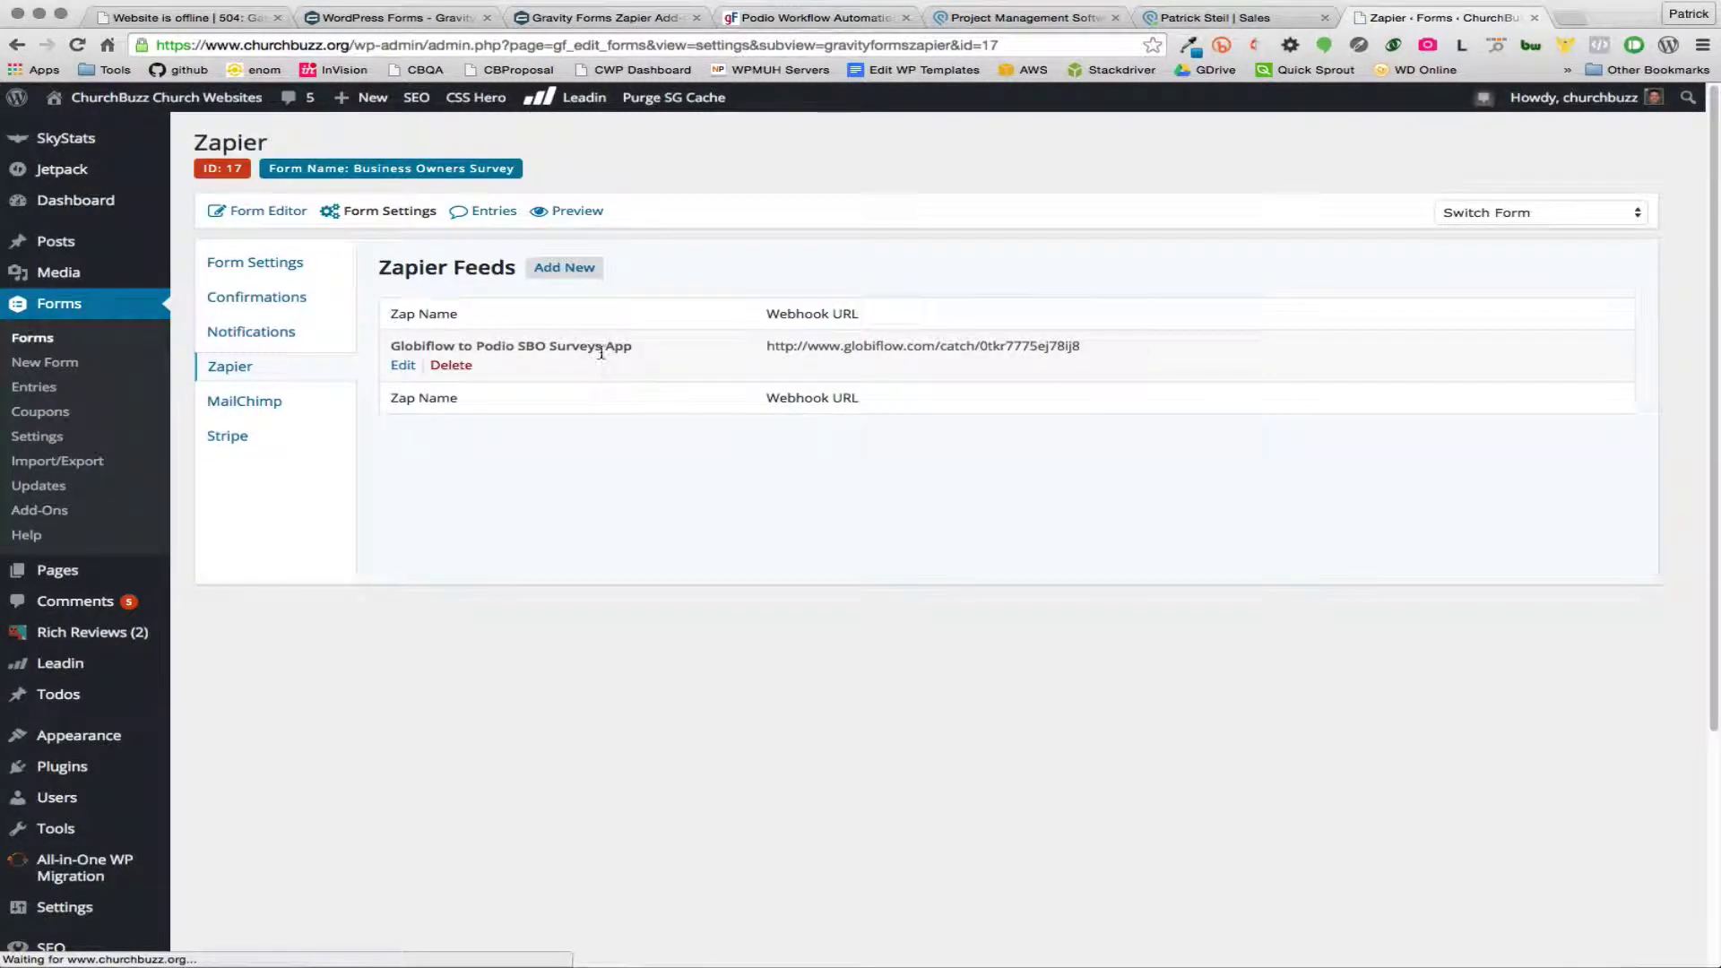
left_click(403, 366)
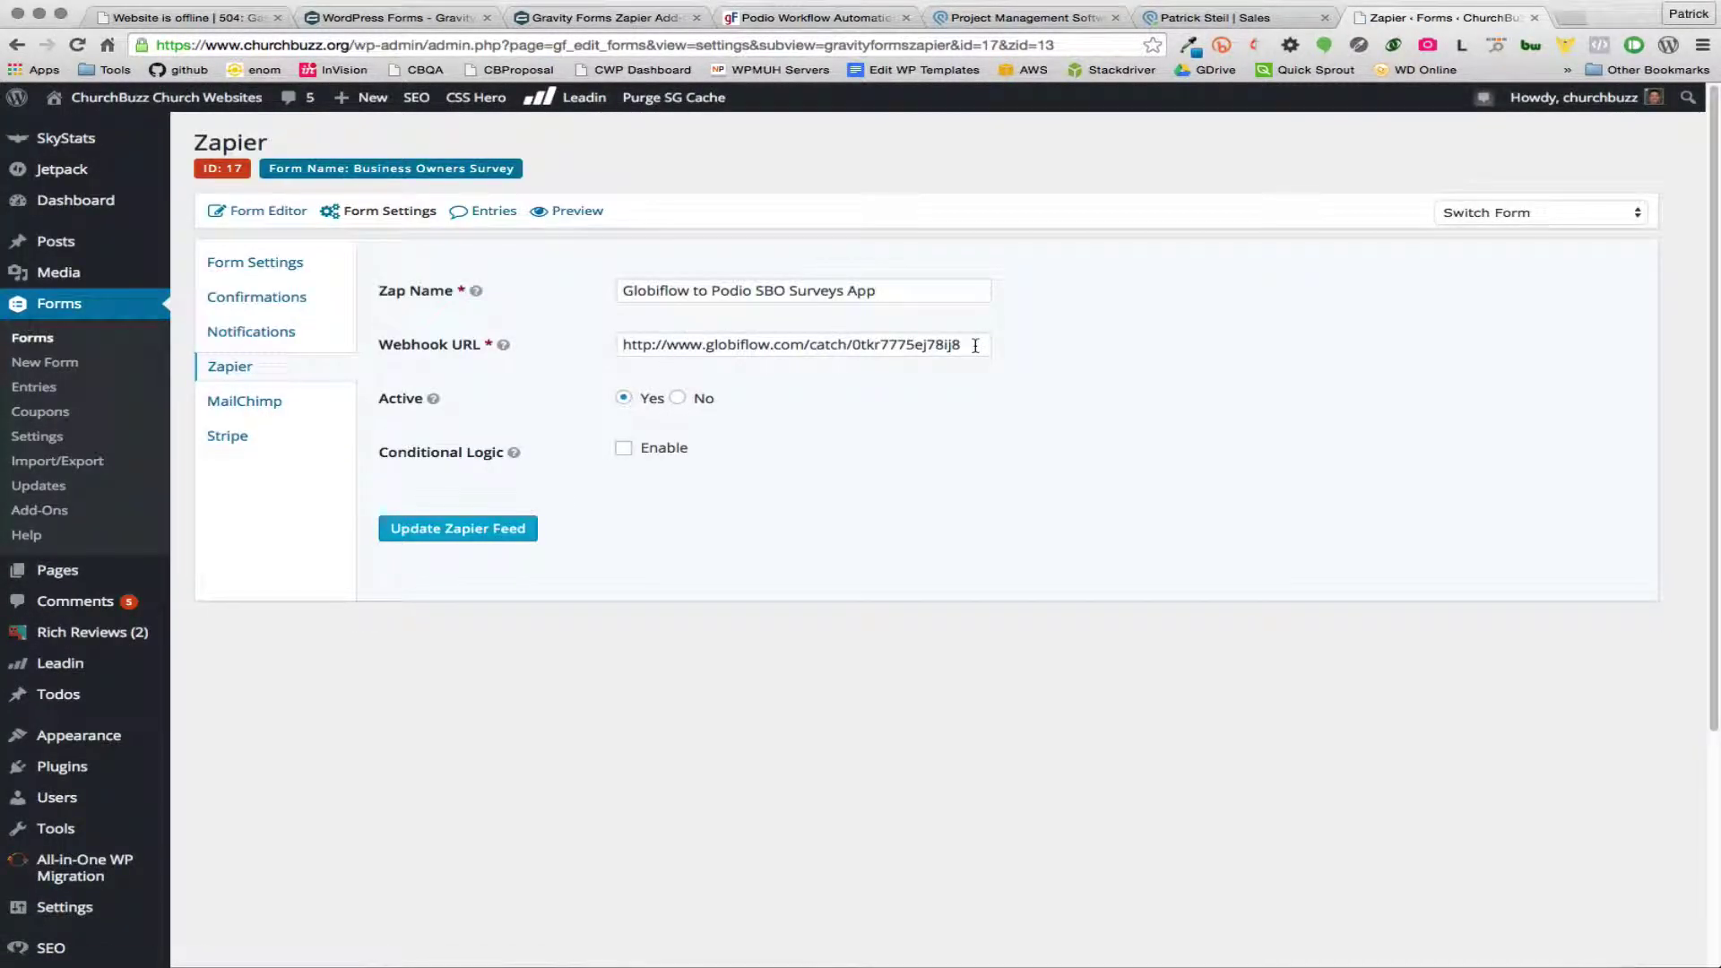
left_click(778, 20)
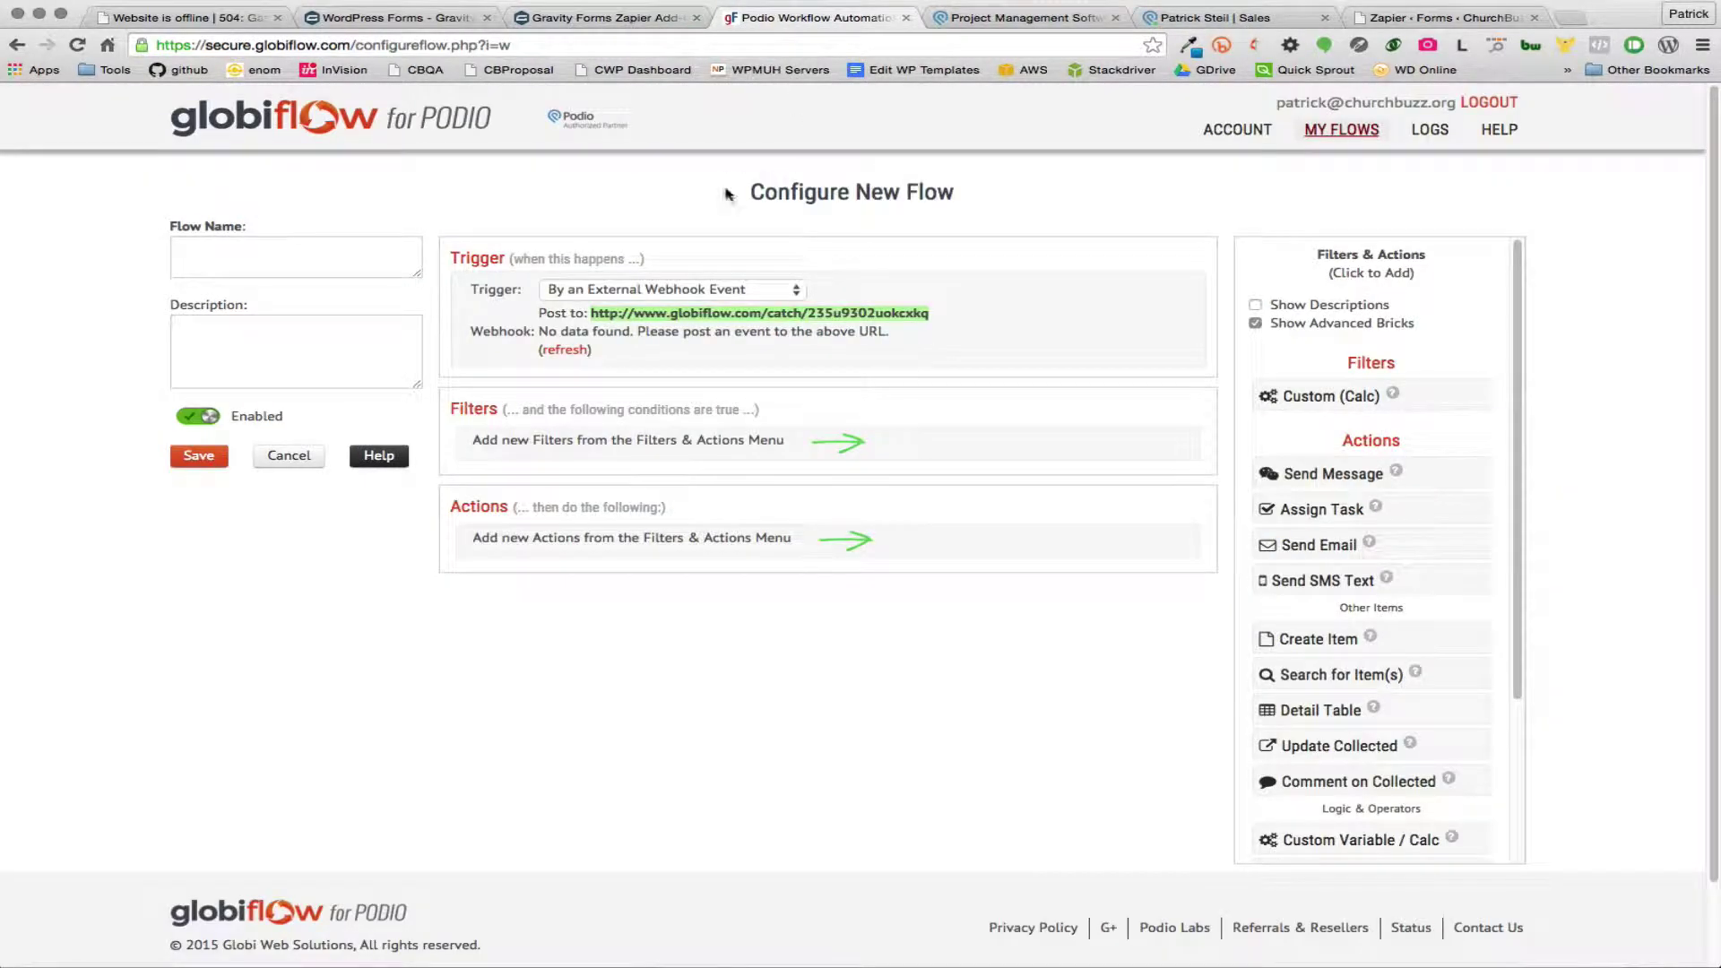
Step: Abandon the unsaved new flow and open the Small Business Owners Survey webhook flow for editing
left_click(1301, 136)
left_click(1266, 359)
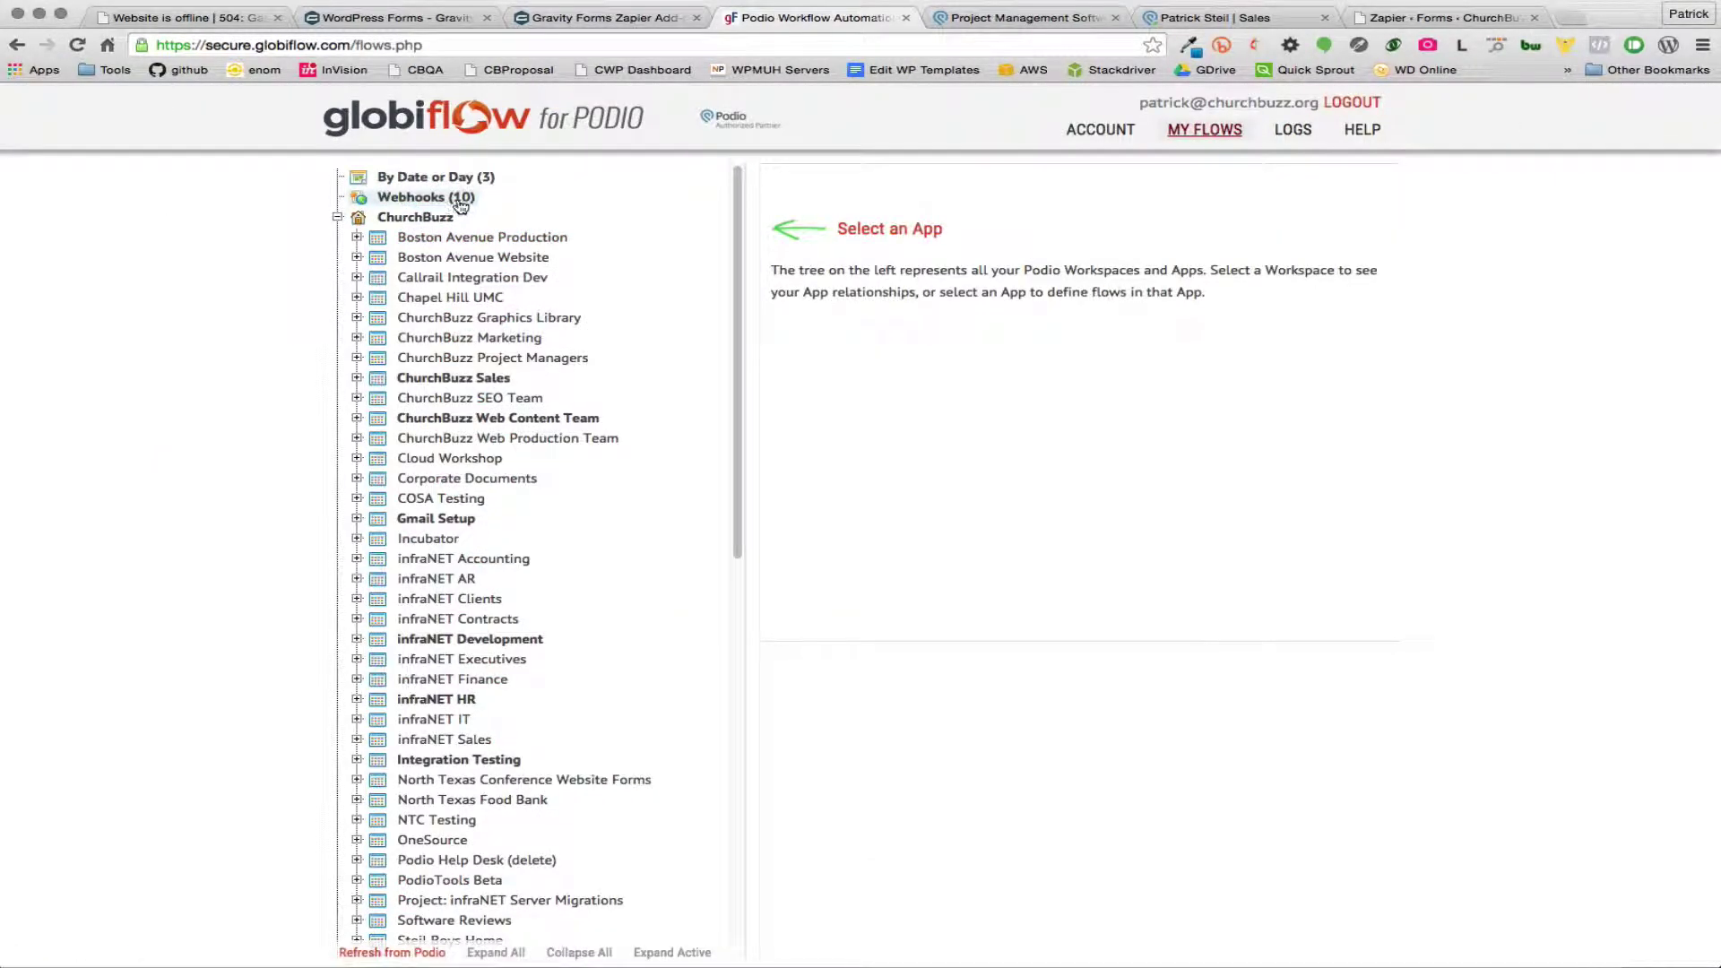
left_click(460, 202)
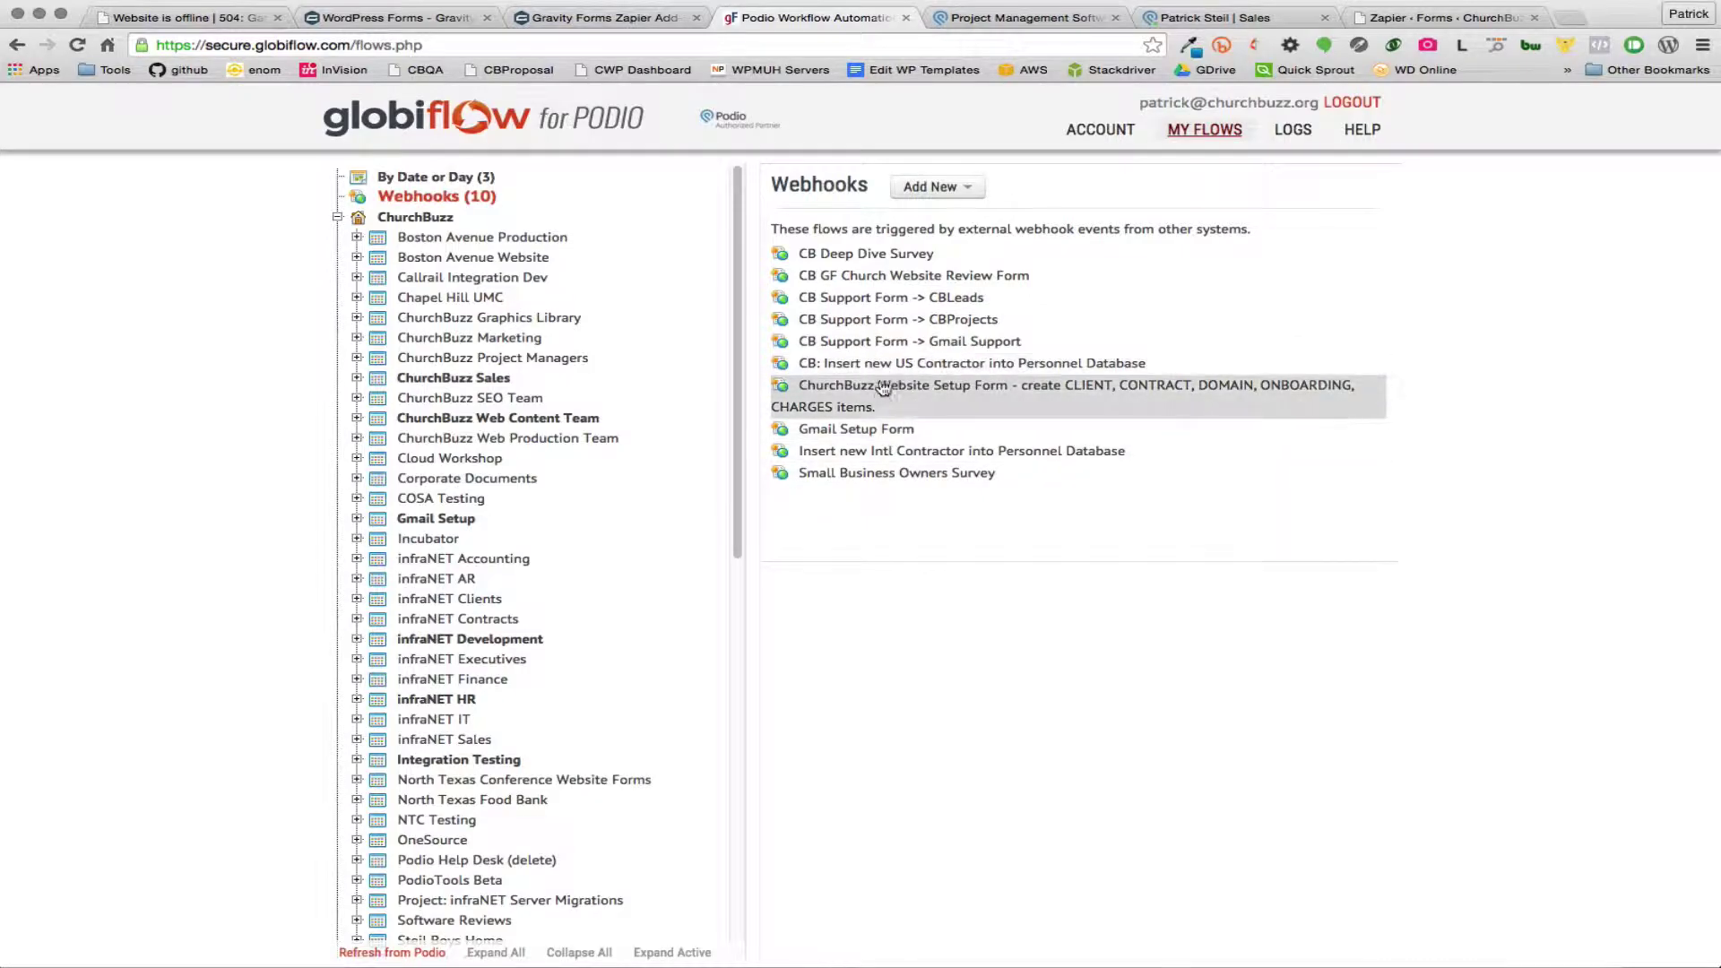
left_click(965, 473)
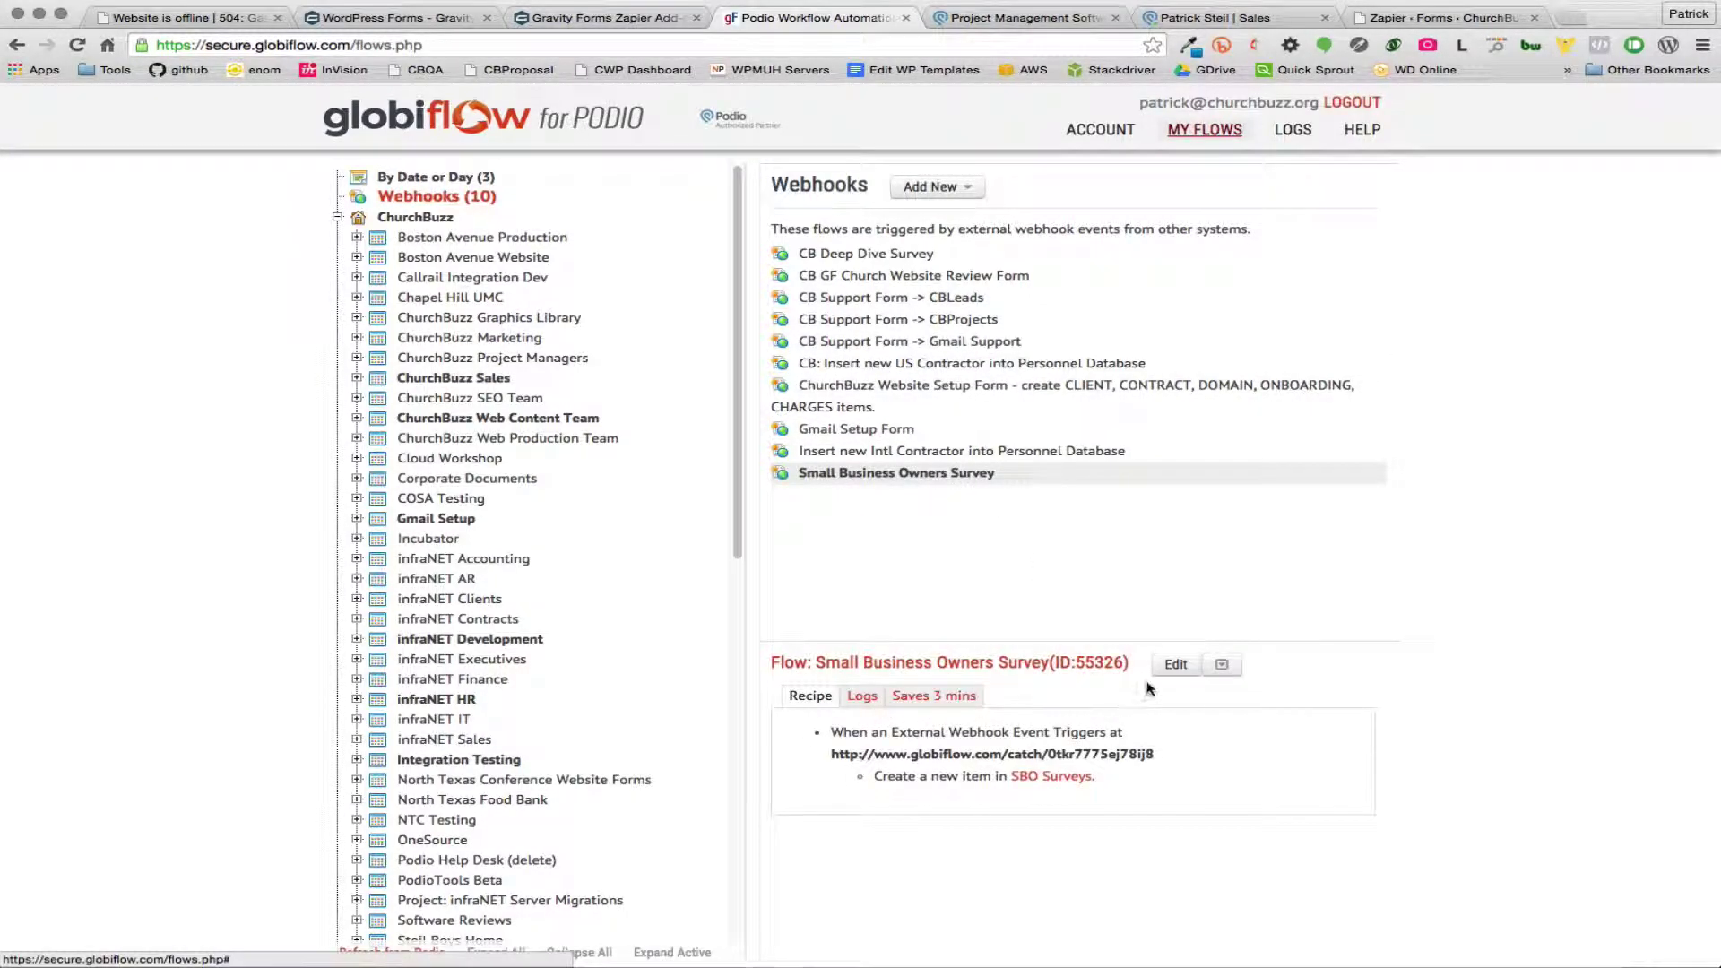
left_click(1176, 664)
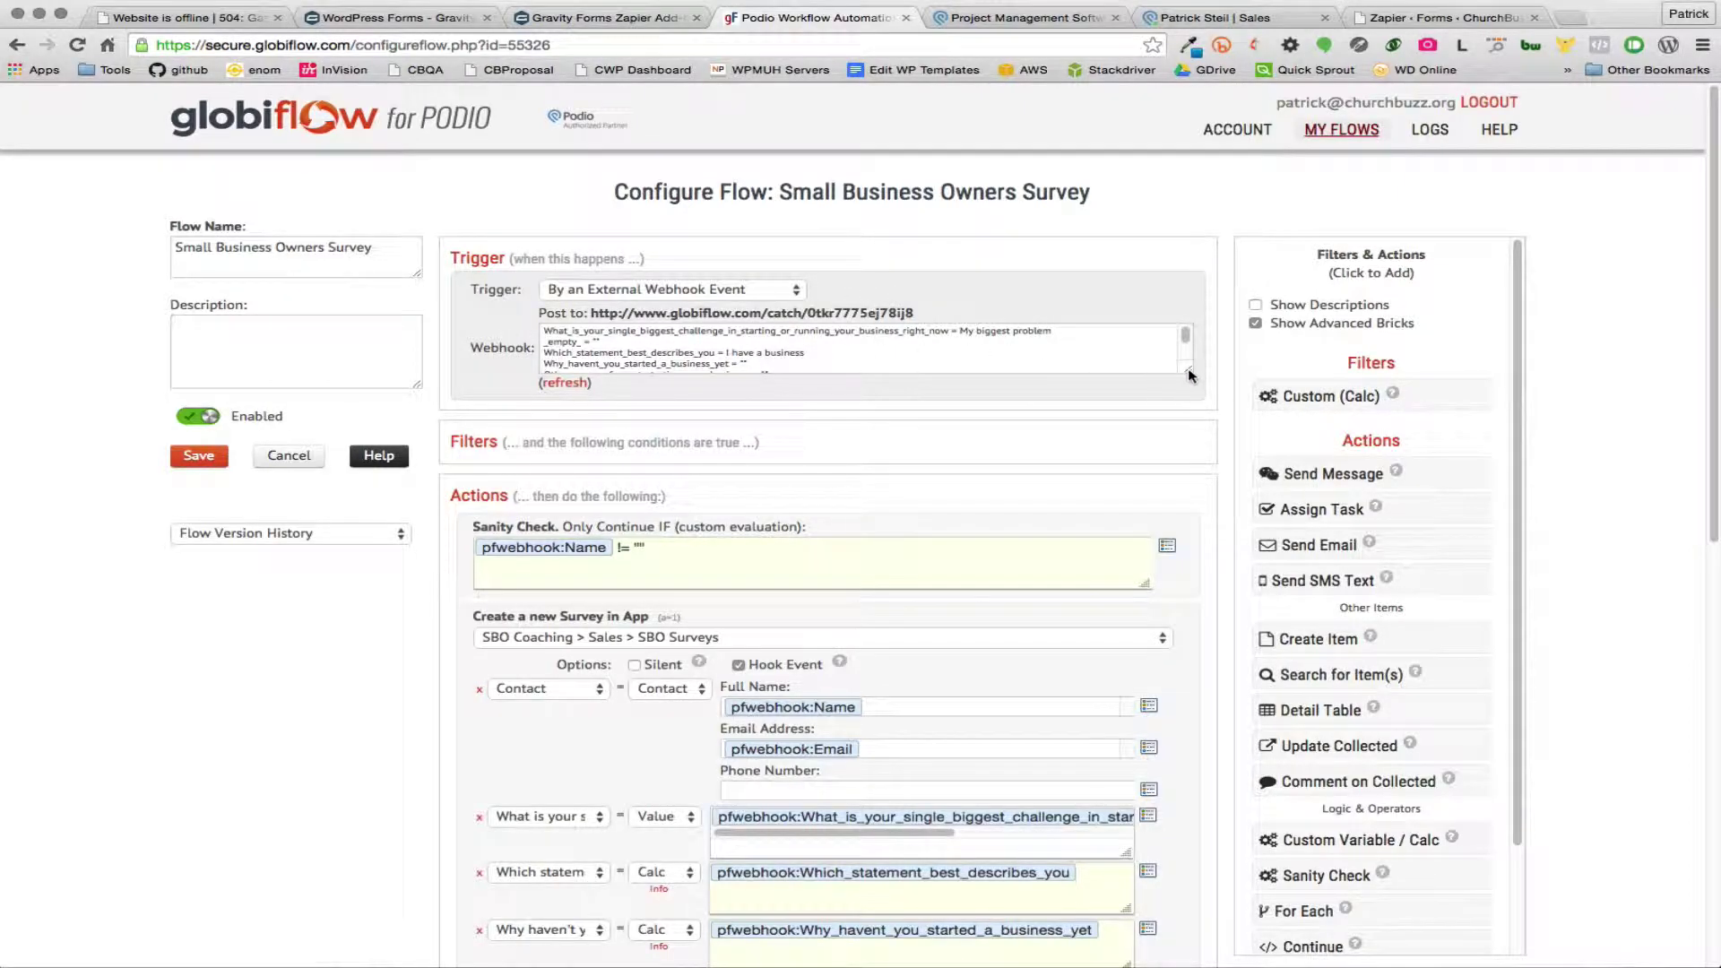
Step: Enlarge the Webhook sample box and refresh the received sample data
left_click_drag(1190, 375, 1171, 714)
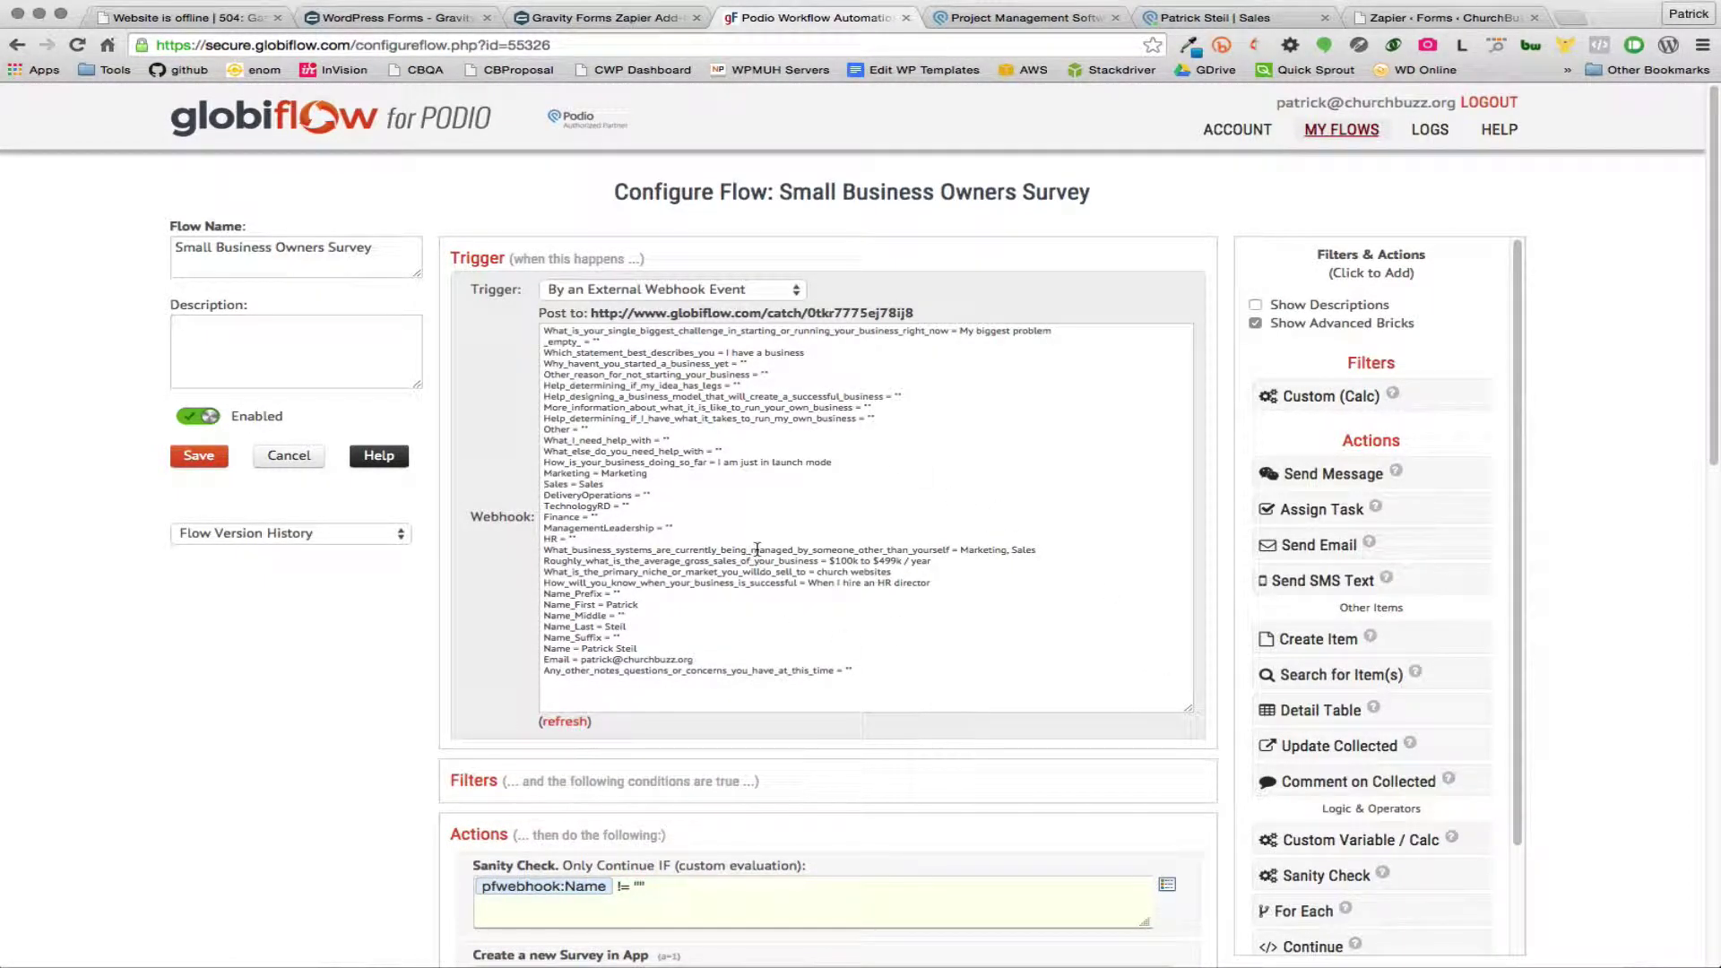
left_click(1425, 18)
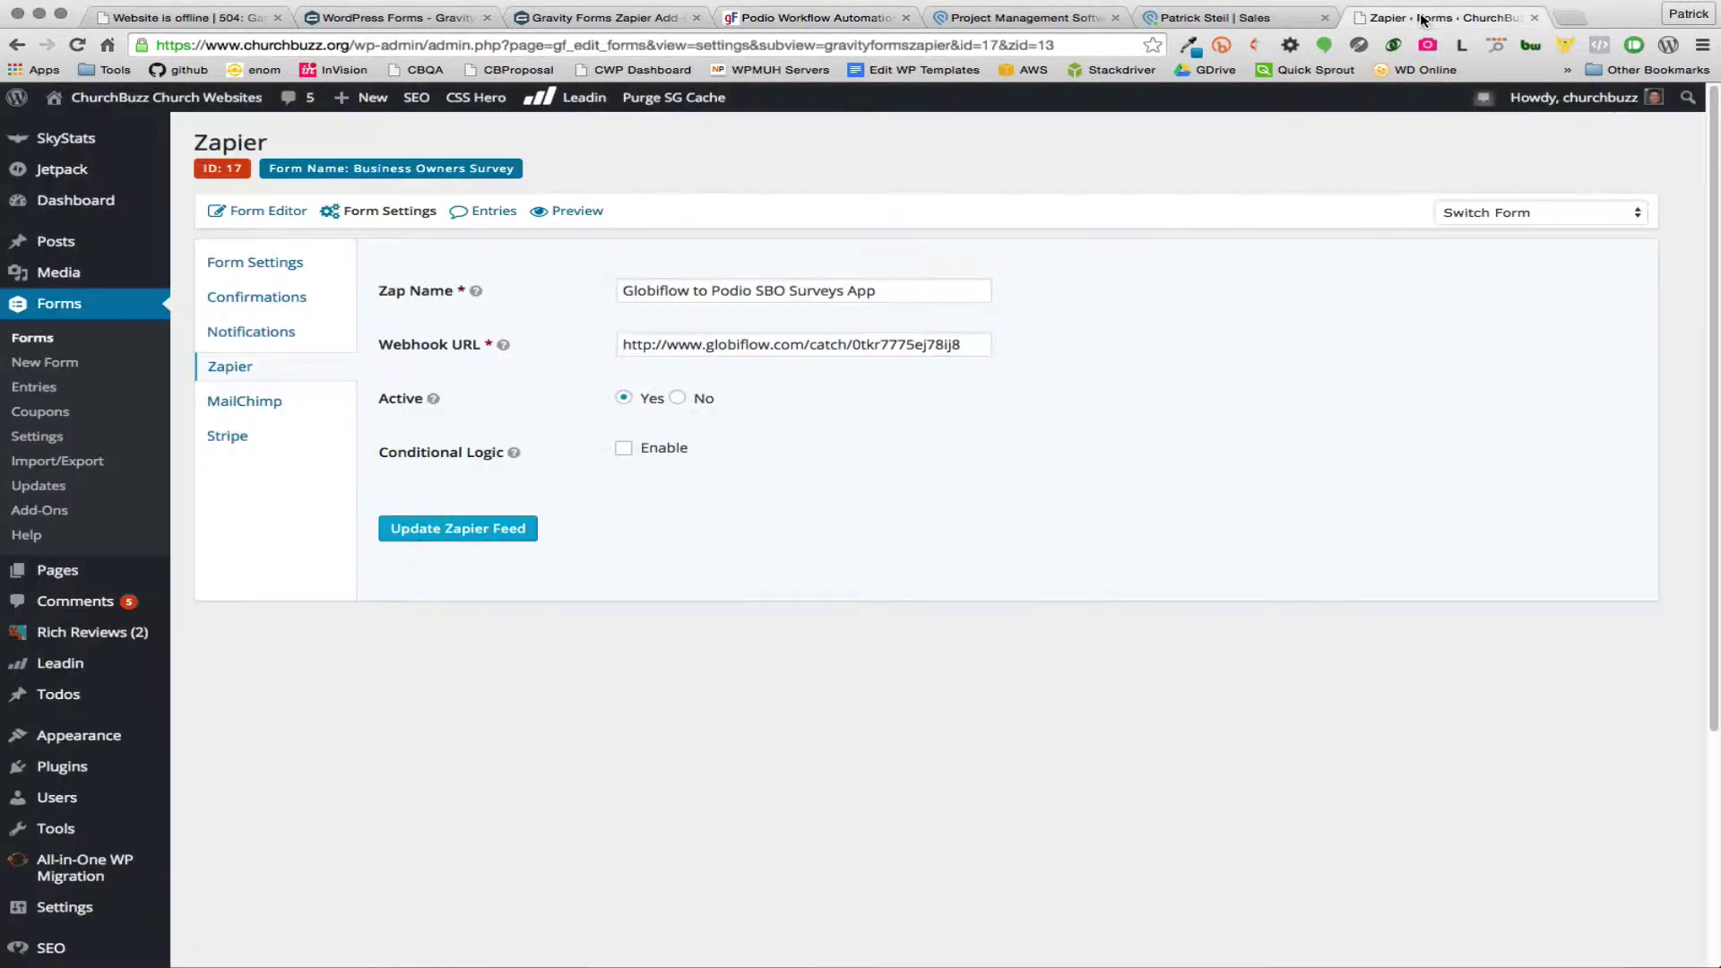
left_click(821, 18)
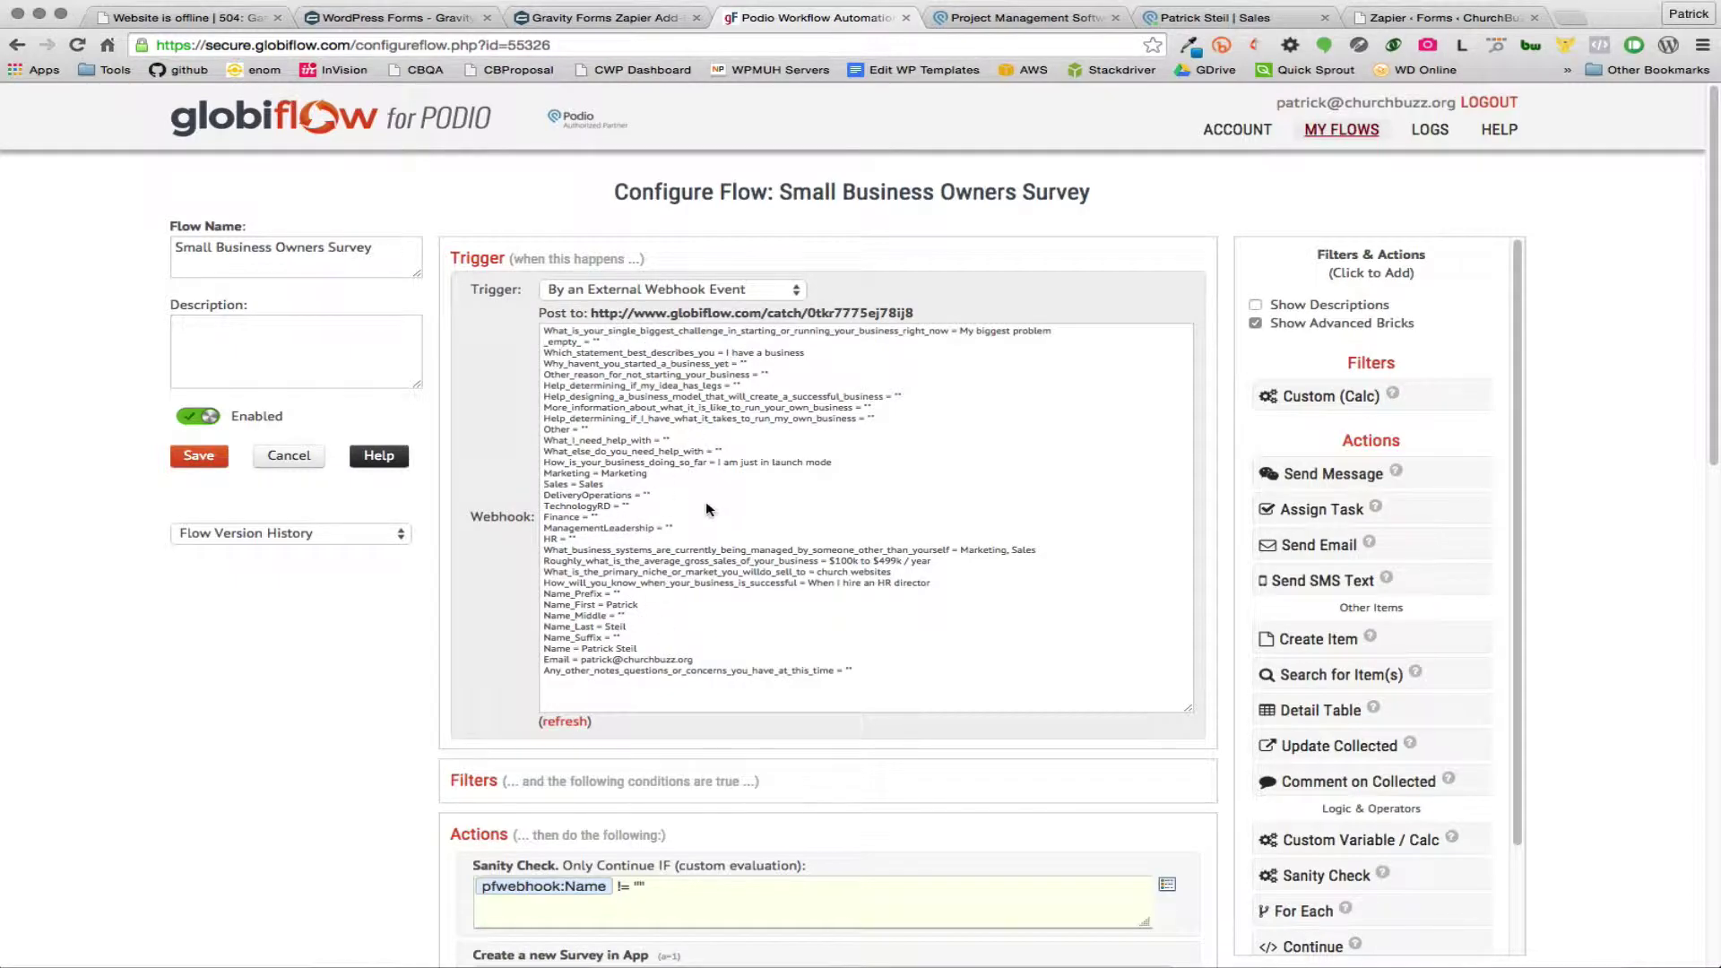
left_click(563, 722)
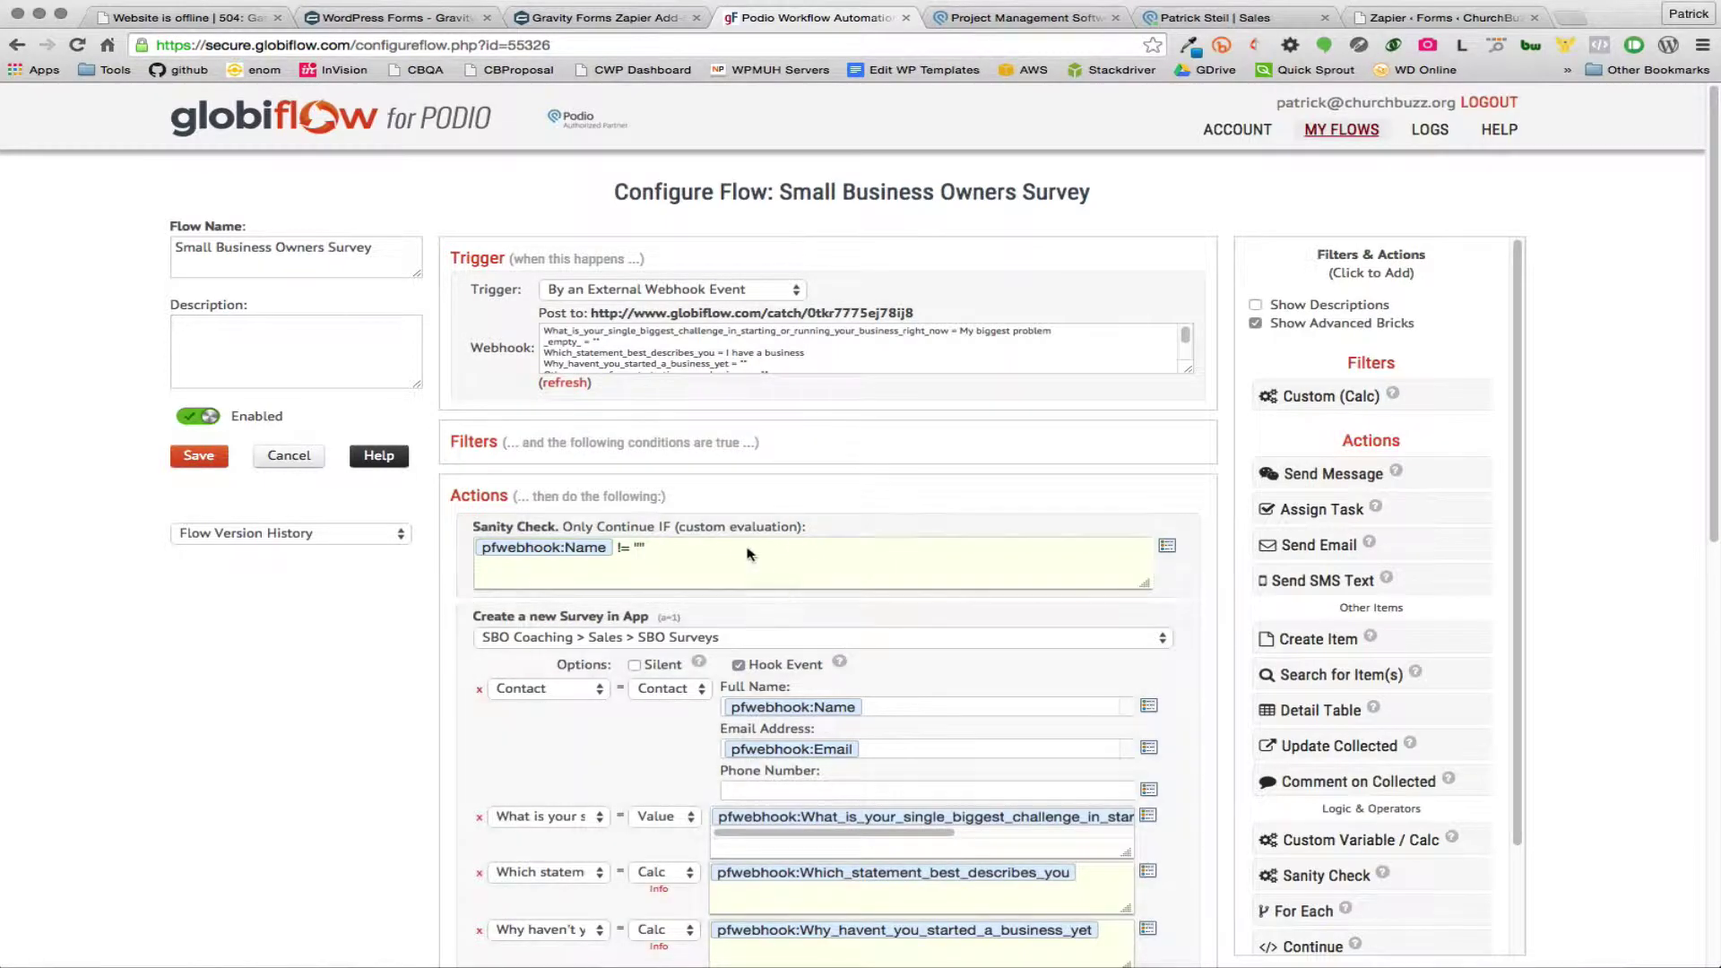
left_click_drag(1188, 369, 1188, 414)
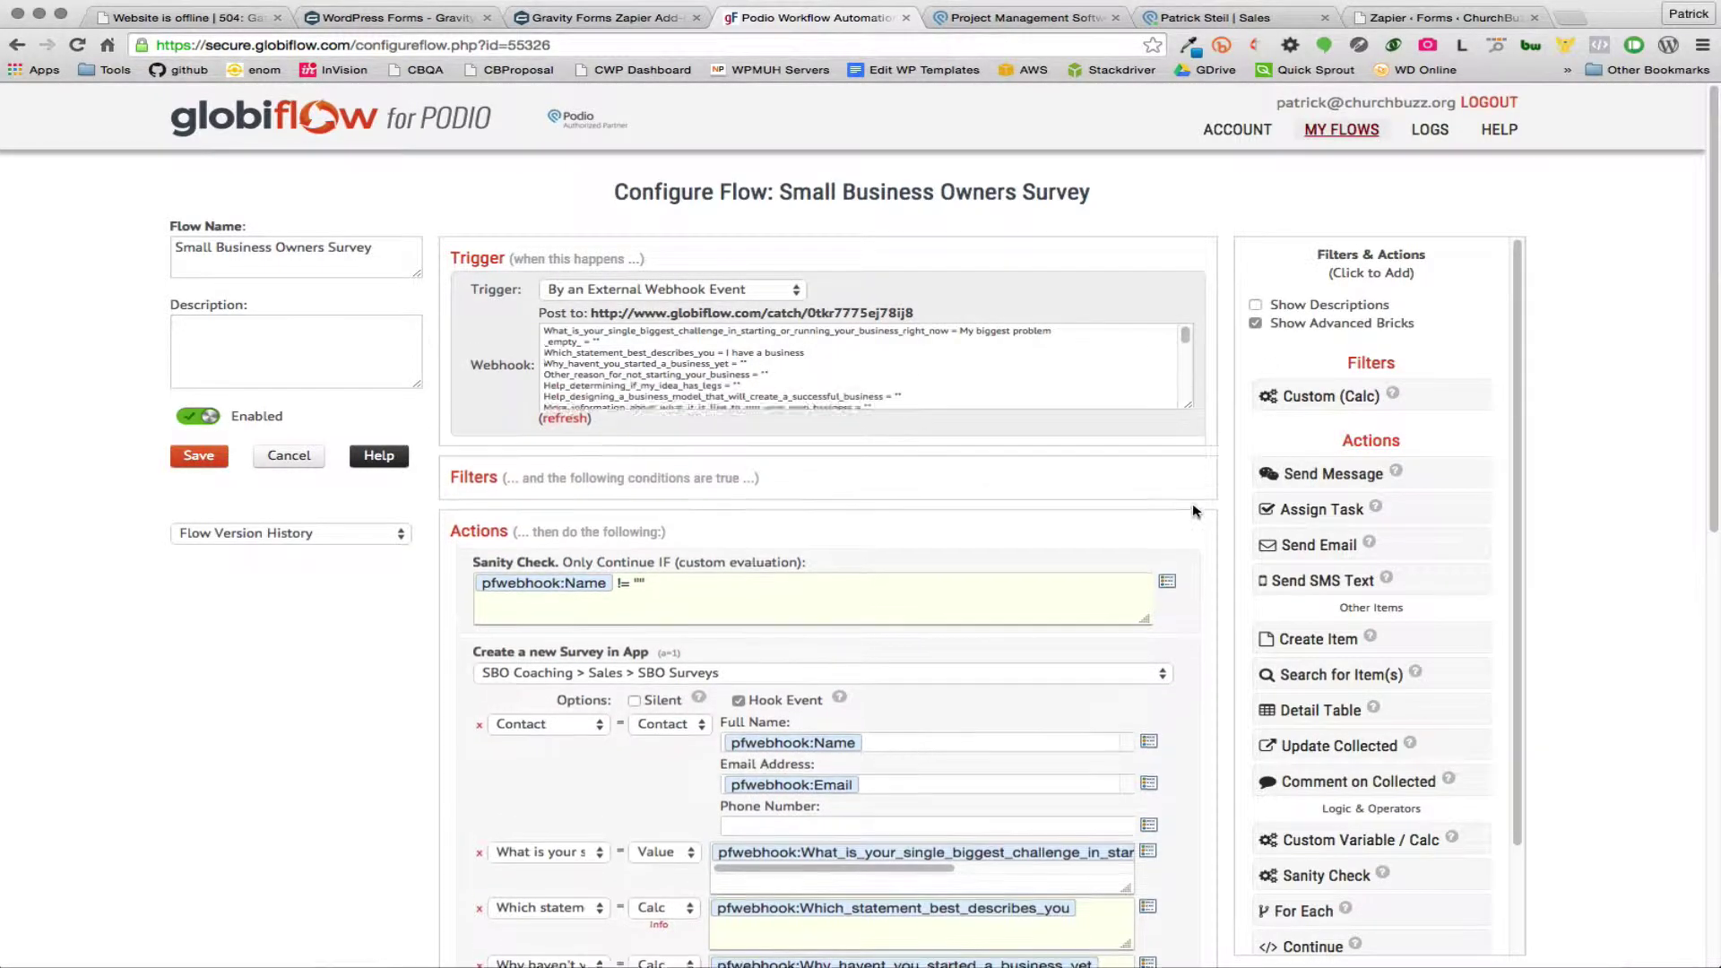
left_click_drag(1193, 554, 1191, 674)
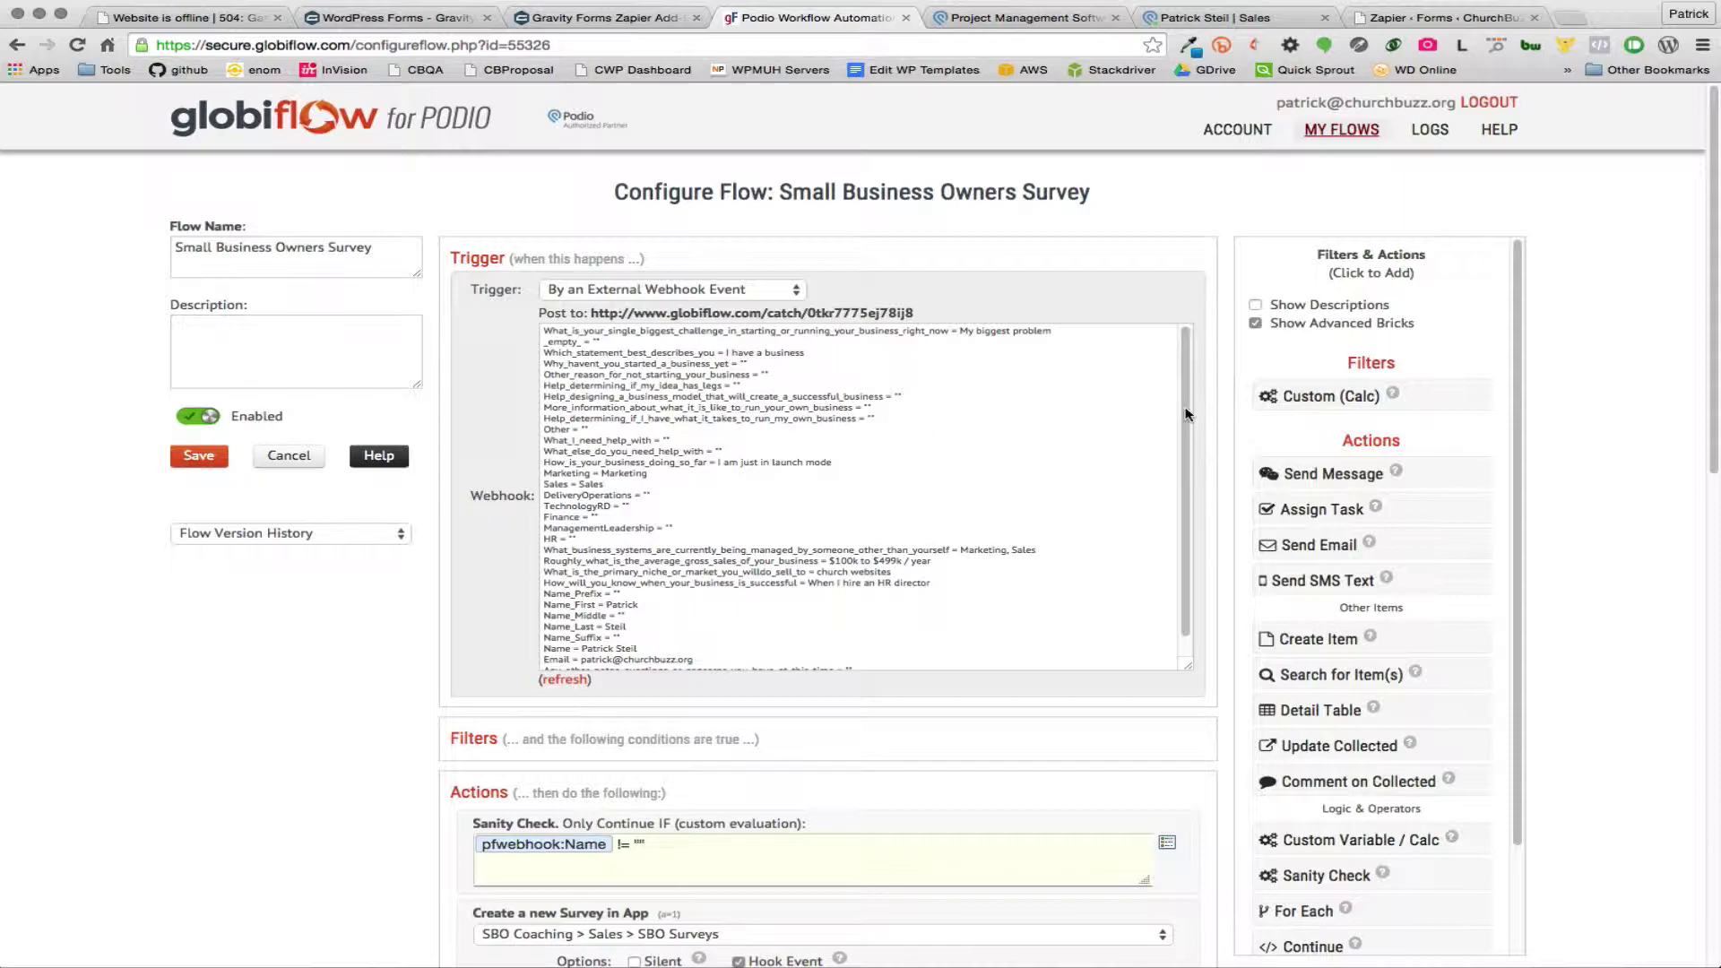
Step: Scroll the listed sample fields and compare them against the Zapier feed settings
scroll(1154, 430, "down", 1)
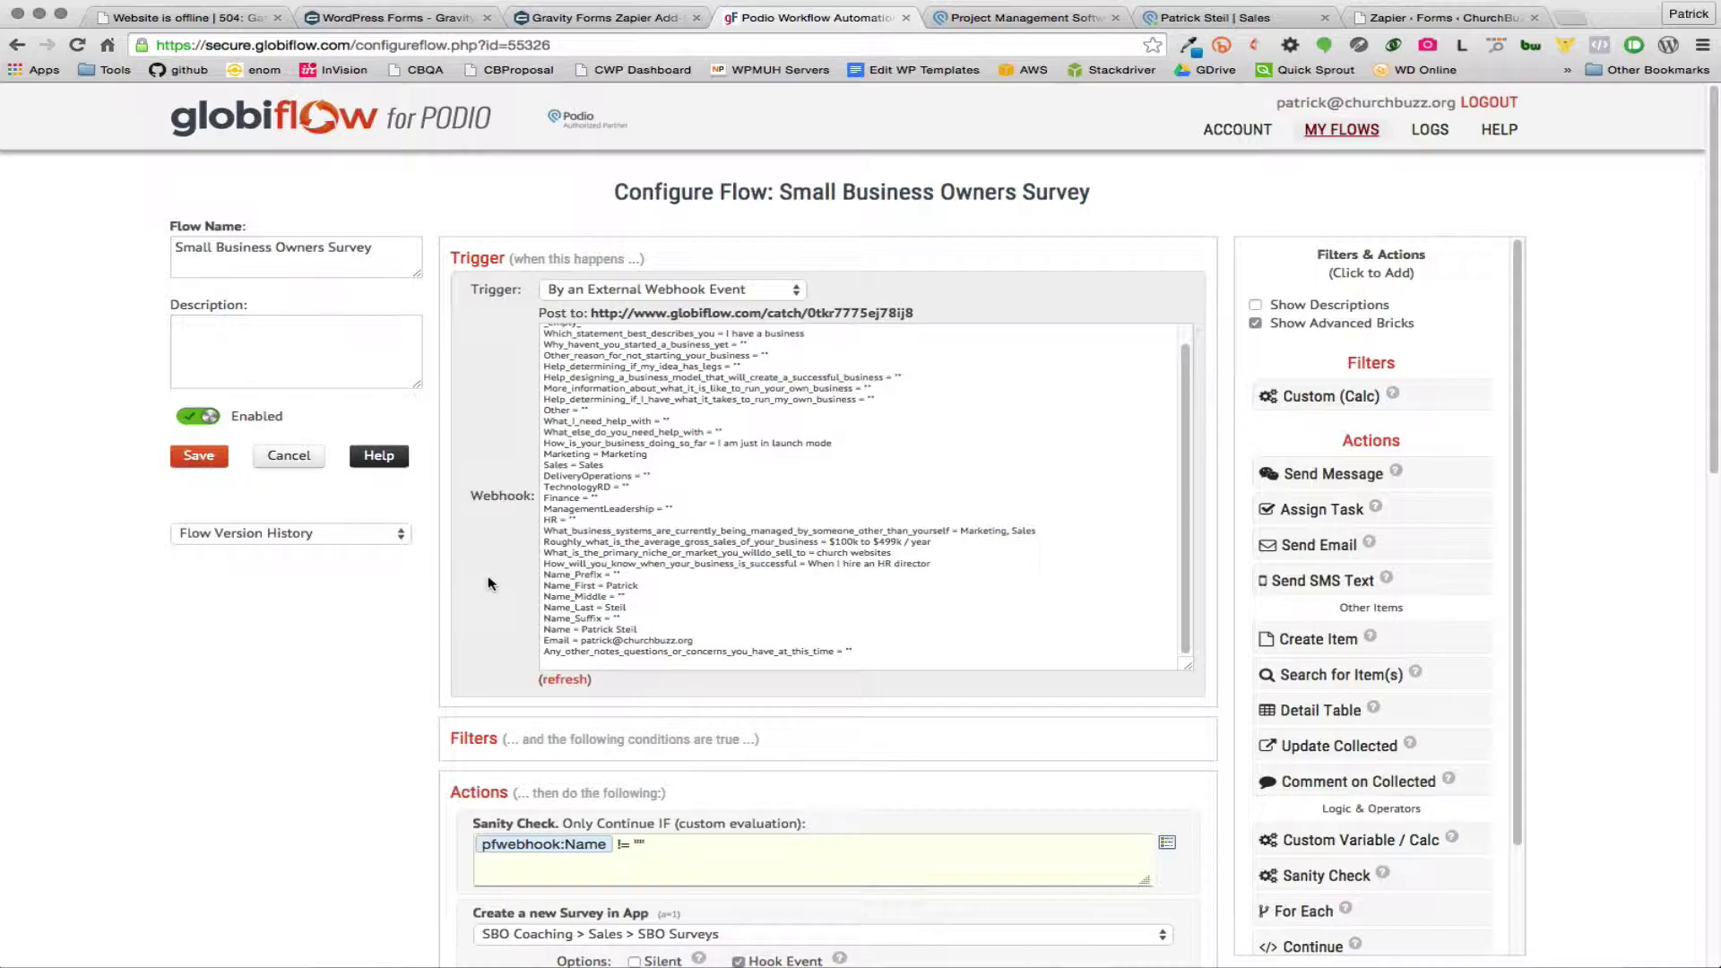
scroll(491, 571, "down", 3)
scroll(491, 570, "down", 1)
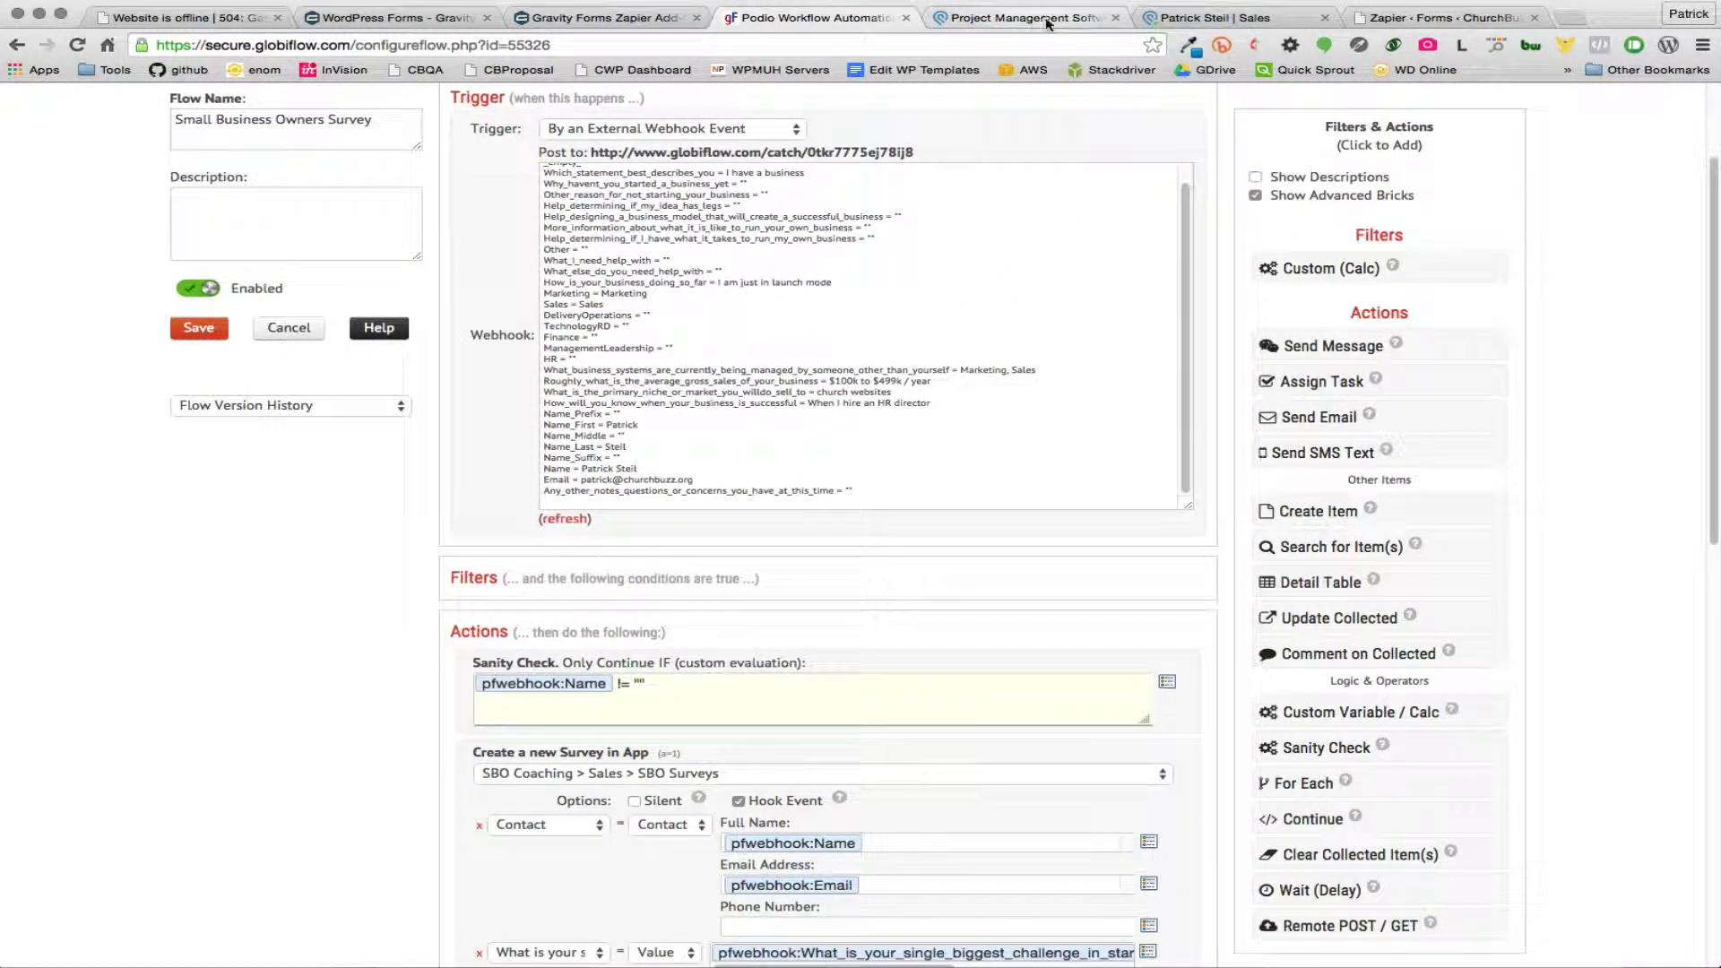
left_click(1443, 18)
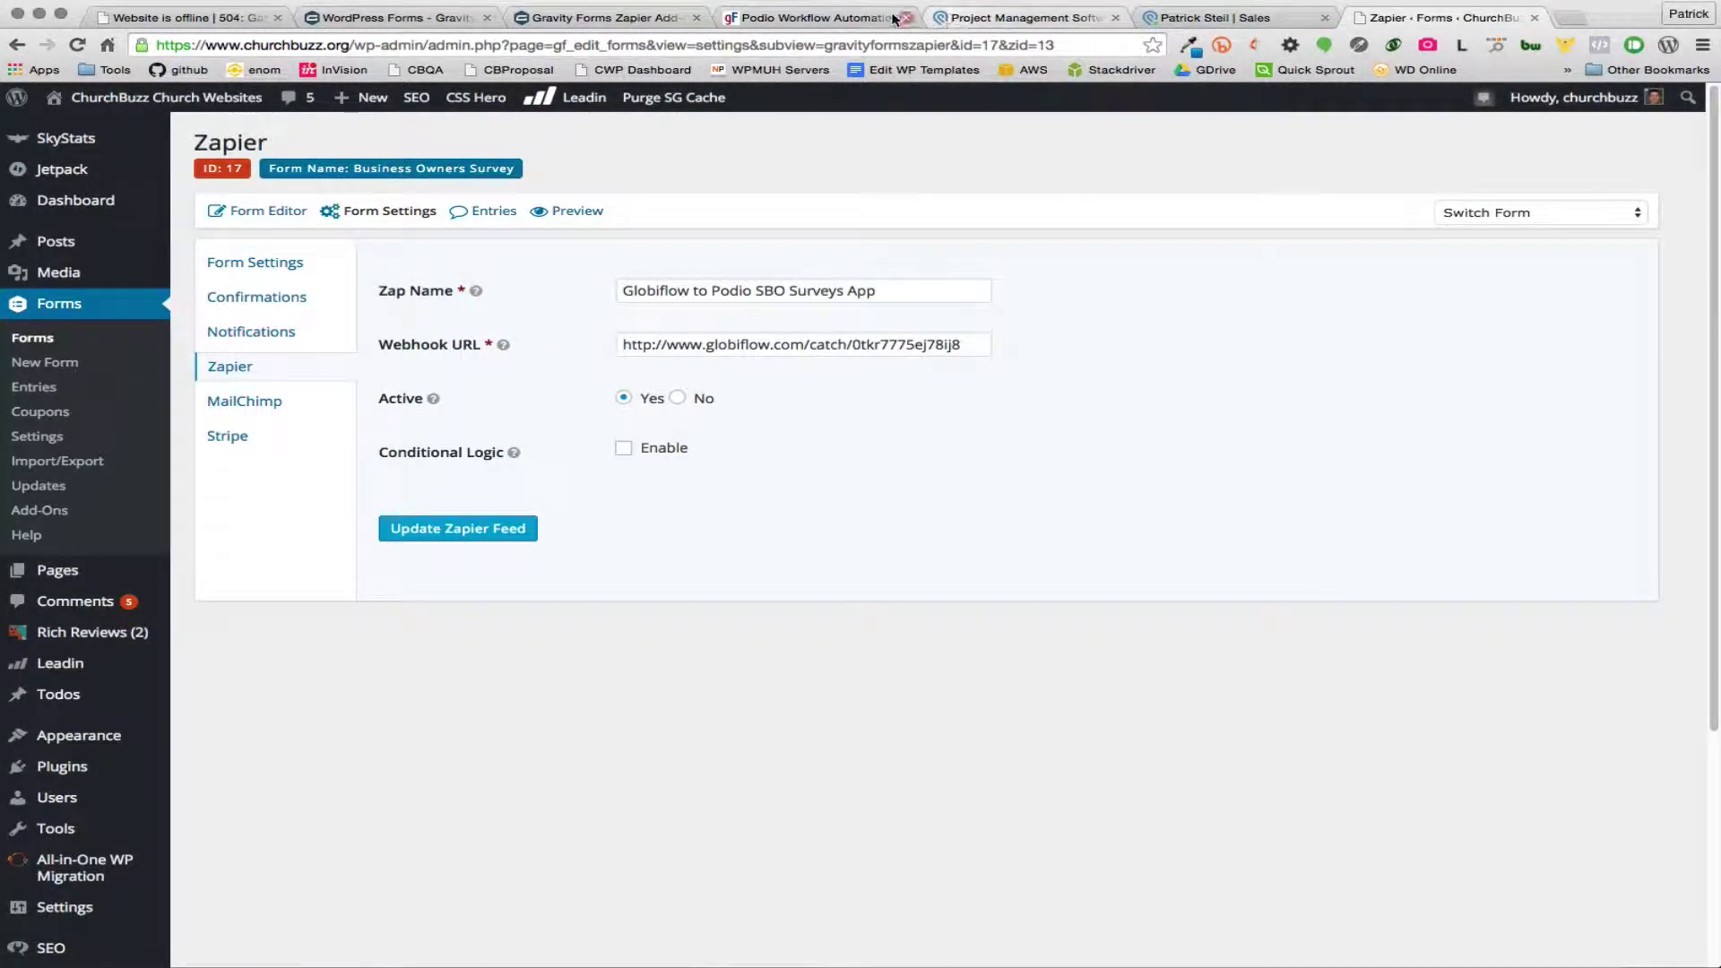
left_click(811, 18)
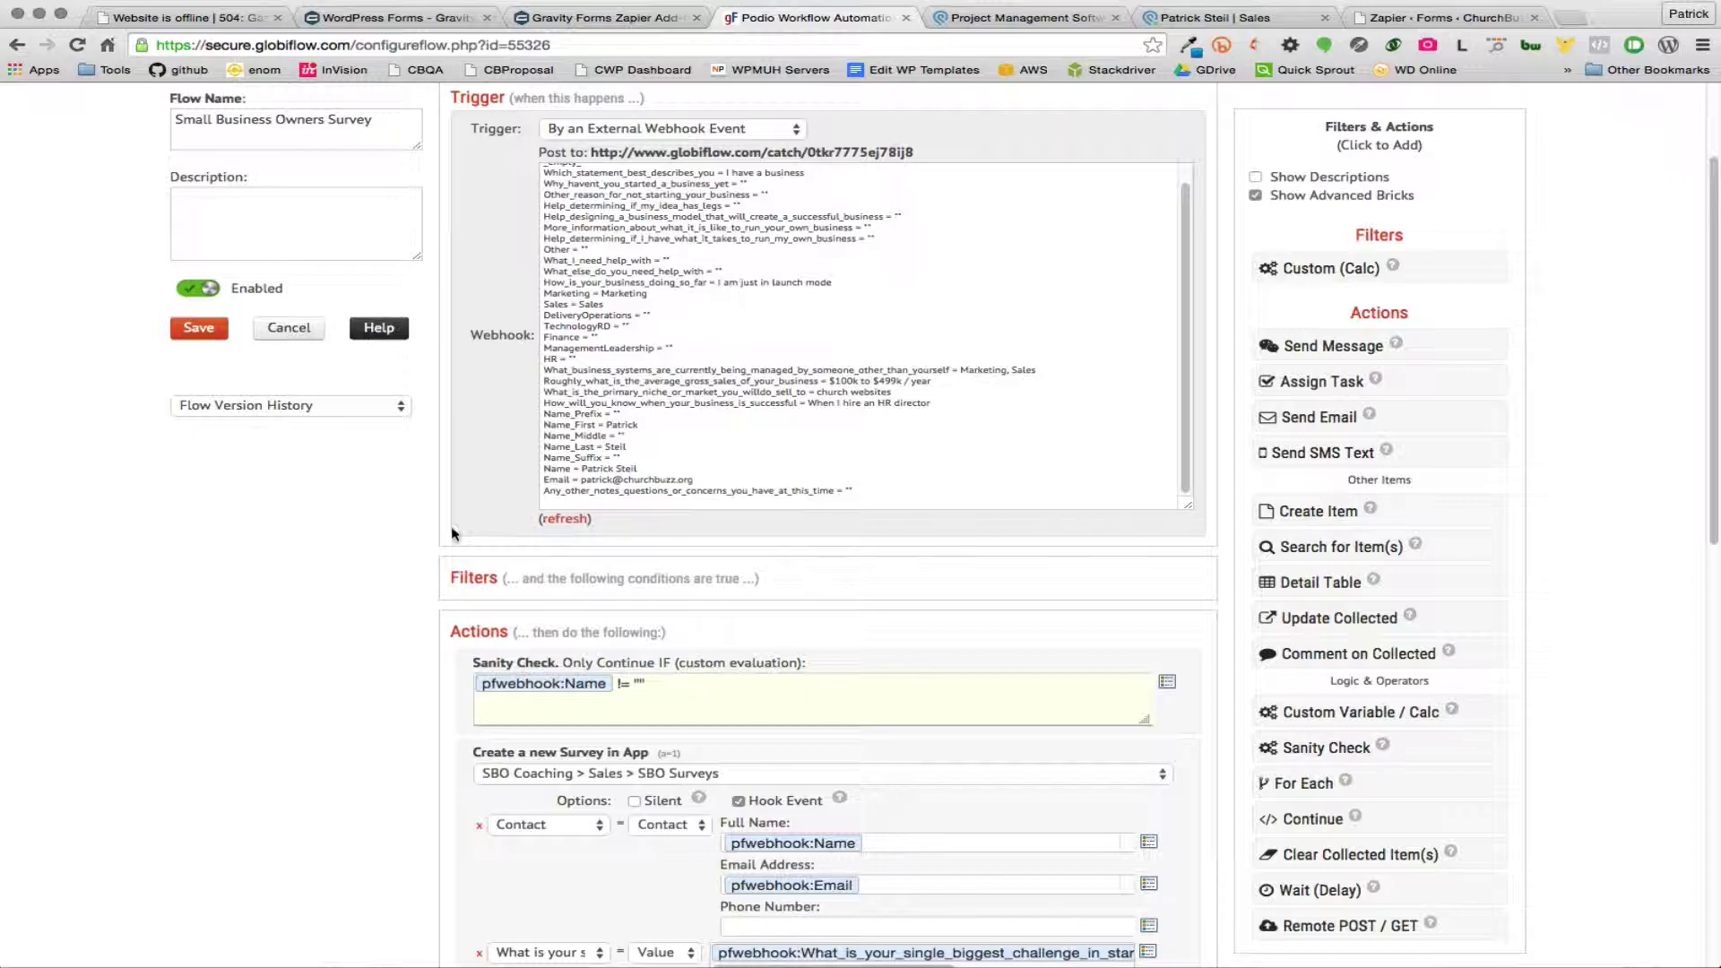
scroll(309, 587, "down", 3)
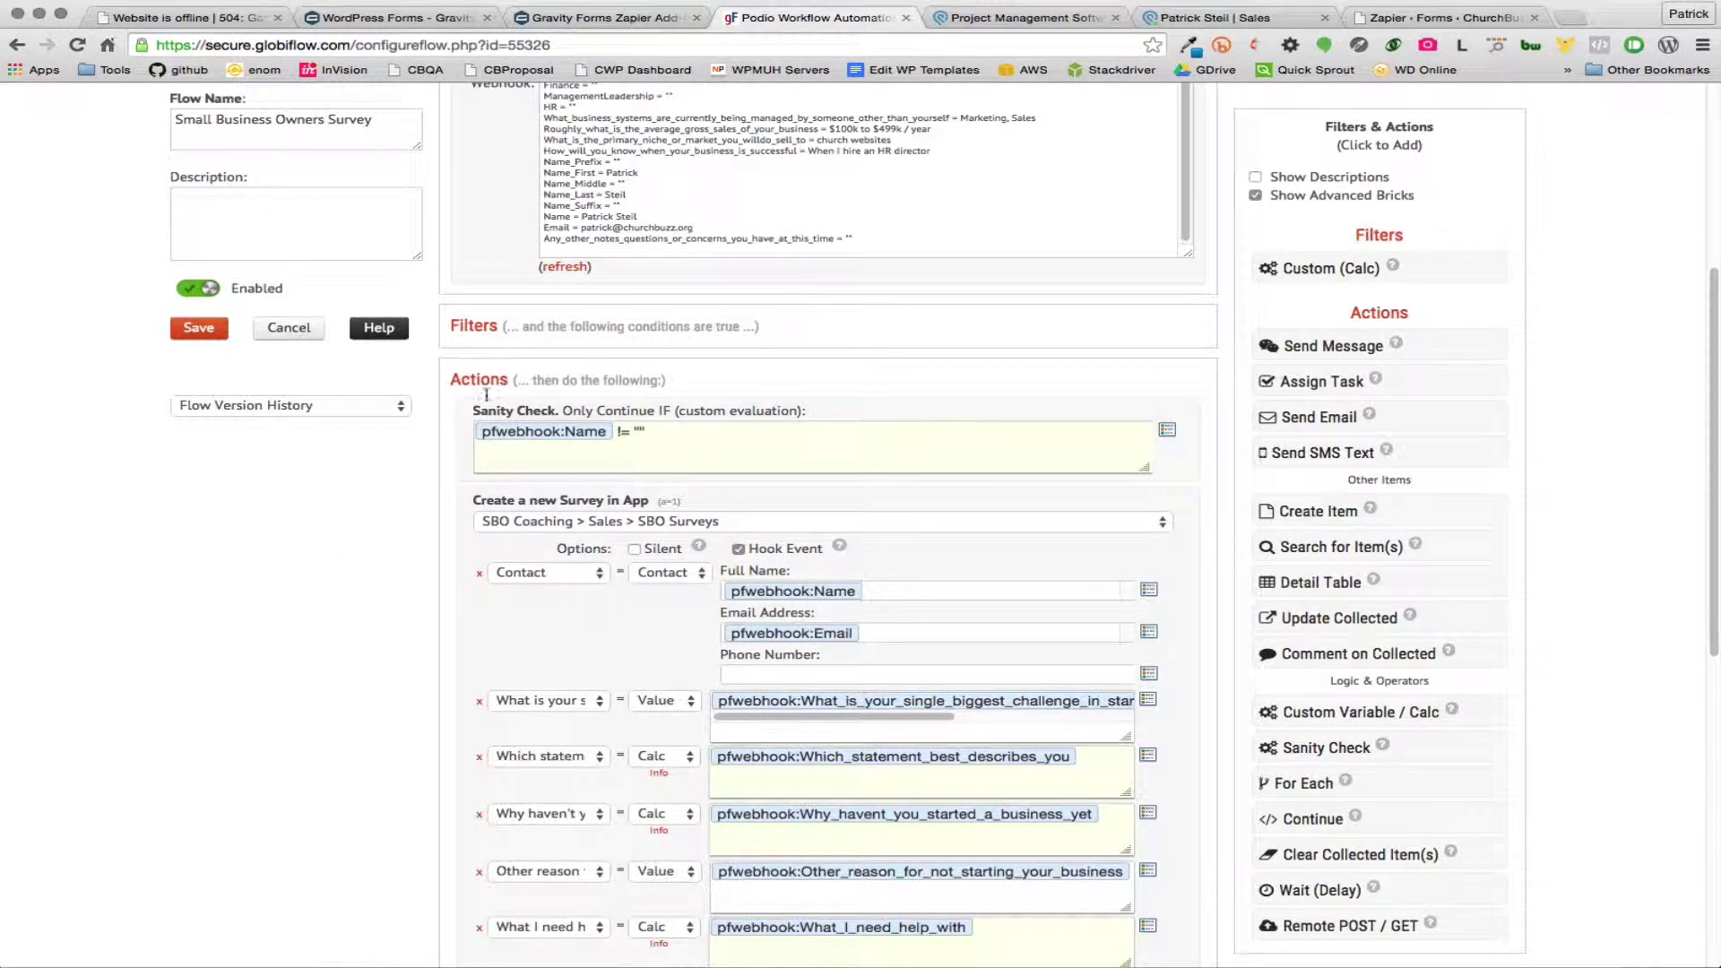
Step: Review the Sanity Check on pfwebhook:Name and the Create Survey mappings of Name, Email and answers
left_click_drag(483, 411, 545, 412)
left_click(551, 411)
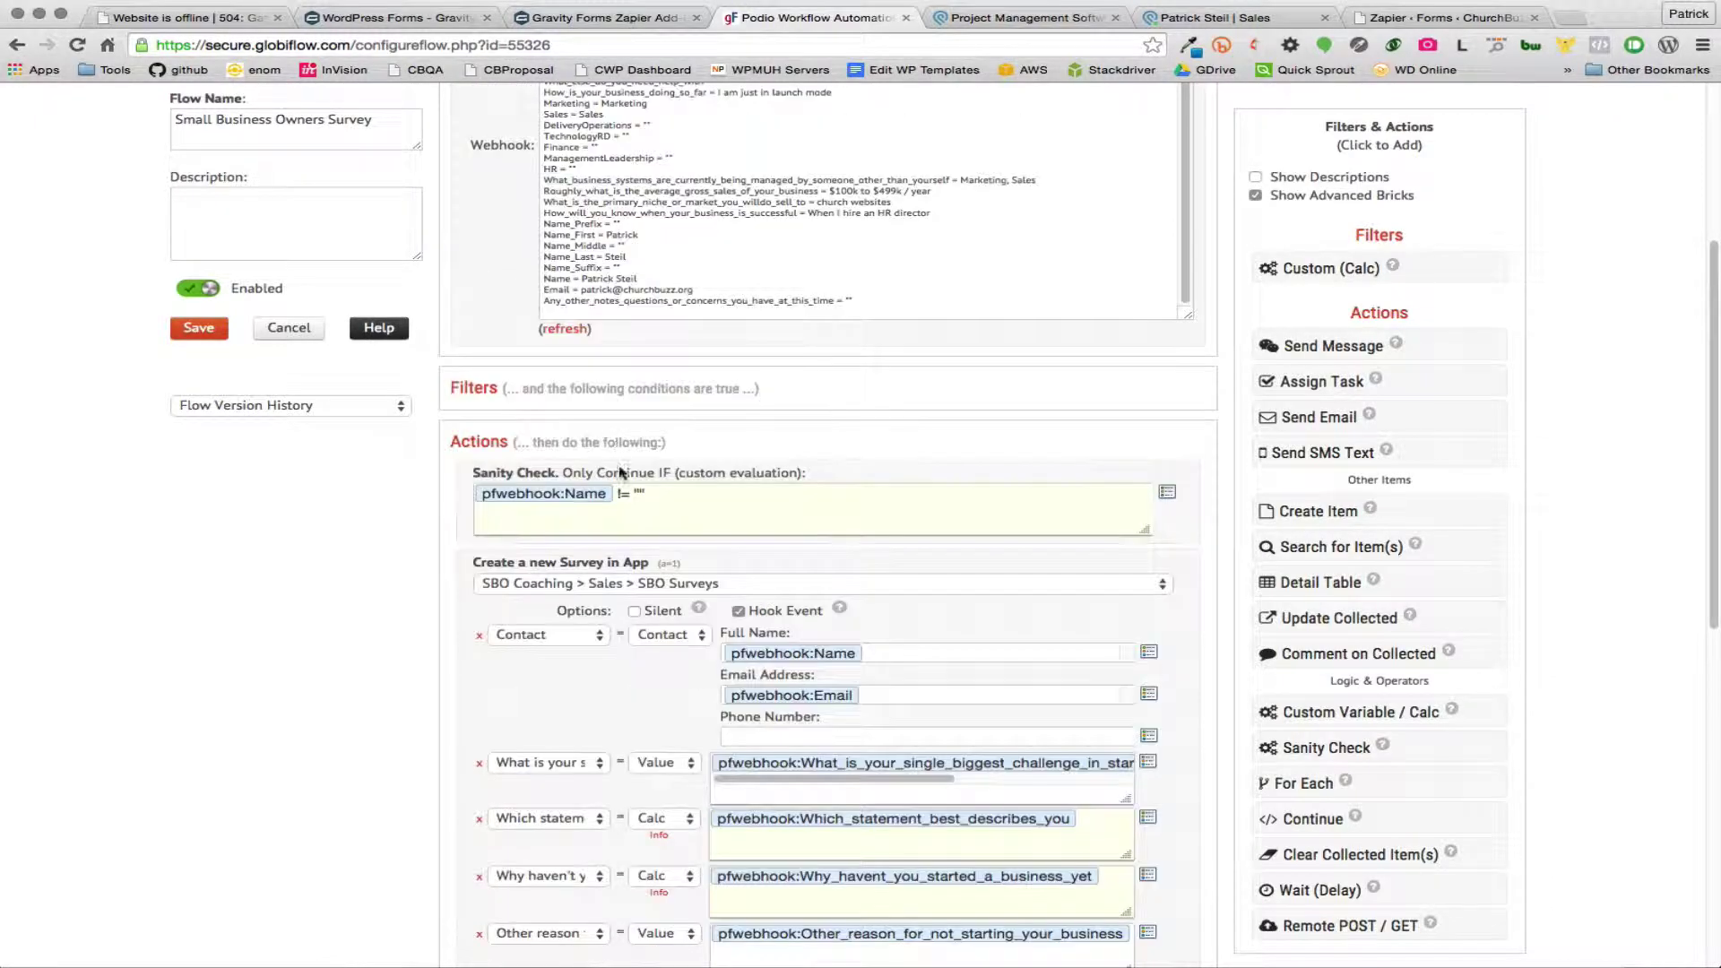
scroll(573, 431, "up", 3)
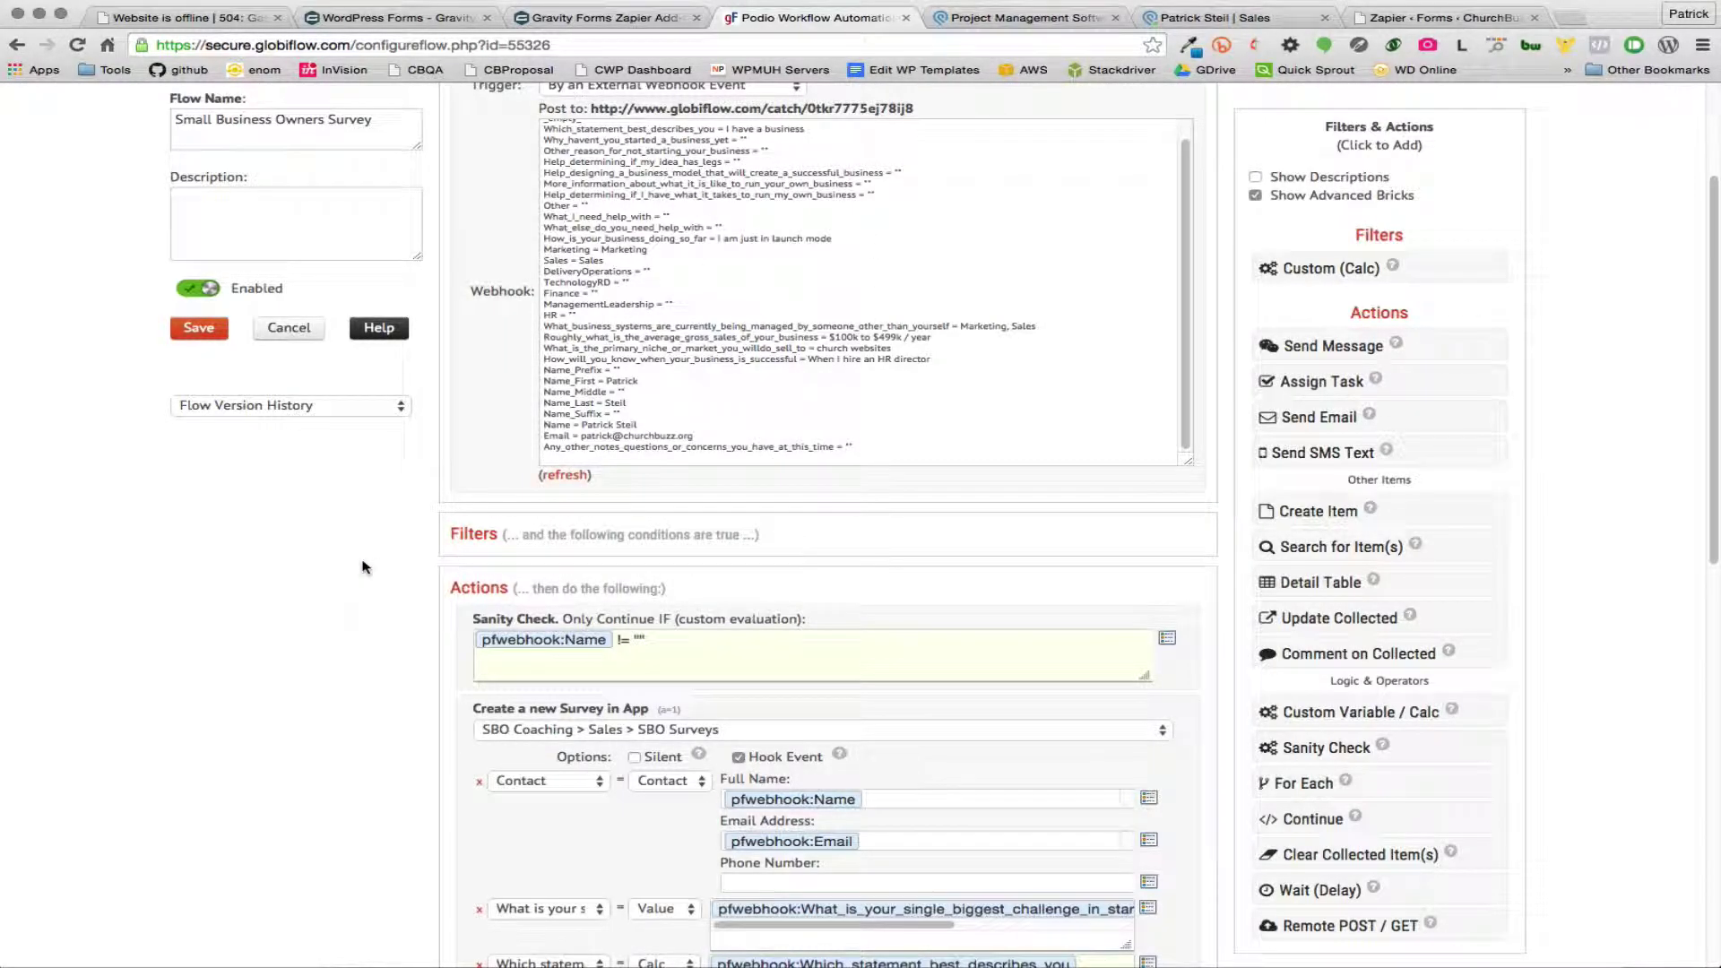
scroll(359, 562, "down", 5)
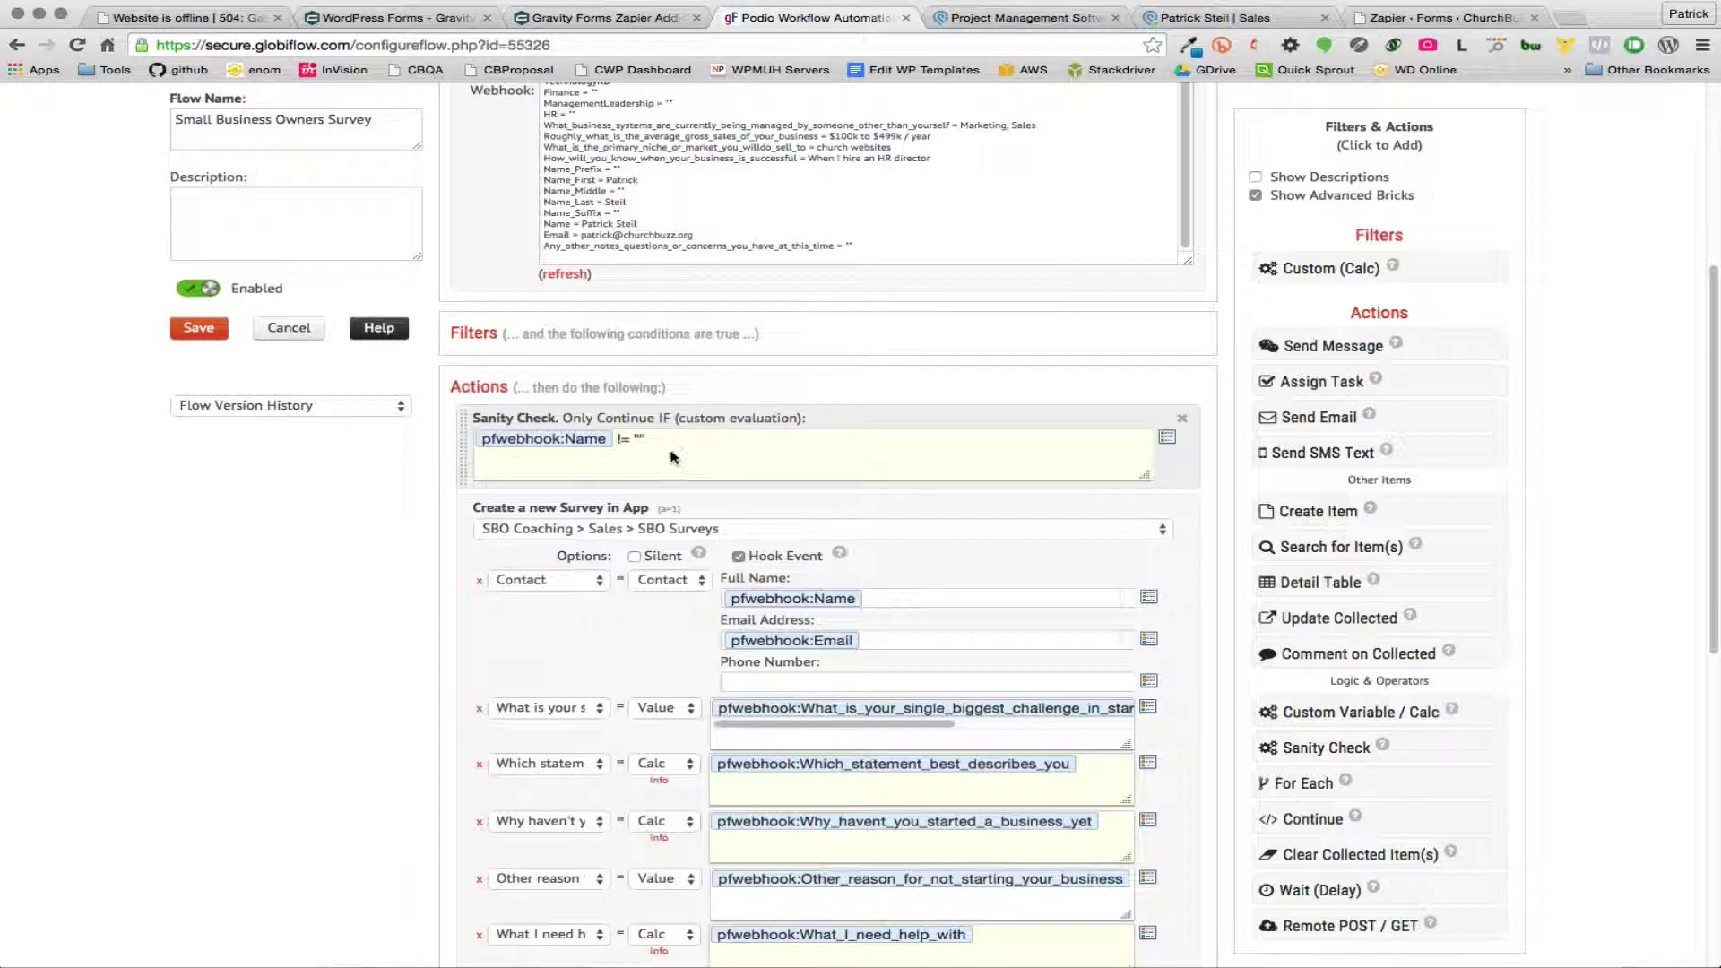
scroll(389, 483, "down", 10)
scroll(382, 480, "up", 3)
scroll(382, 476, "up", 3)
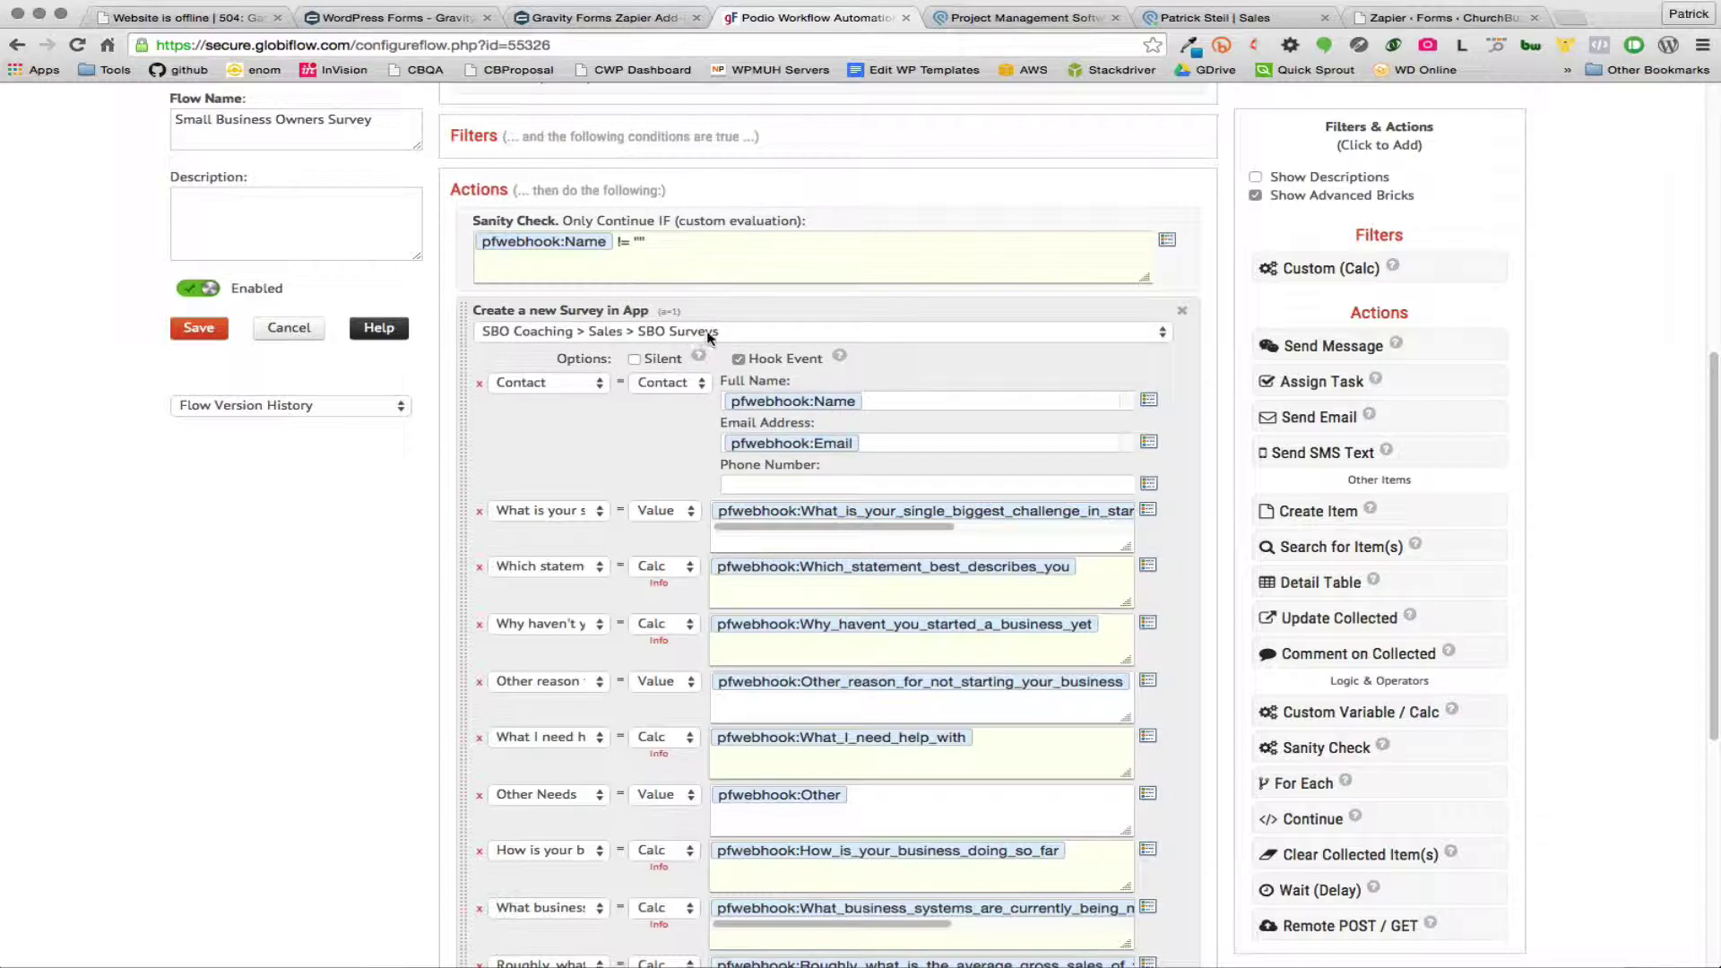
left_click(556, 386)
left_click(557, 385)
left_click(674, 385)
left_click(677, 384)
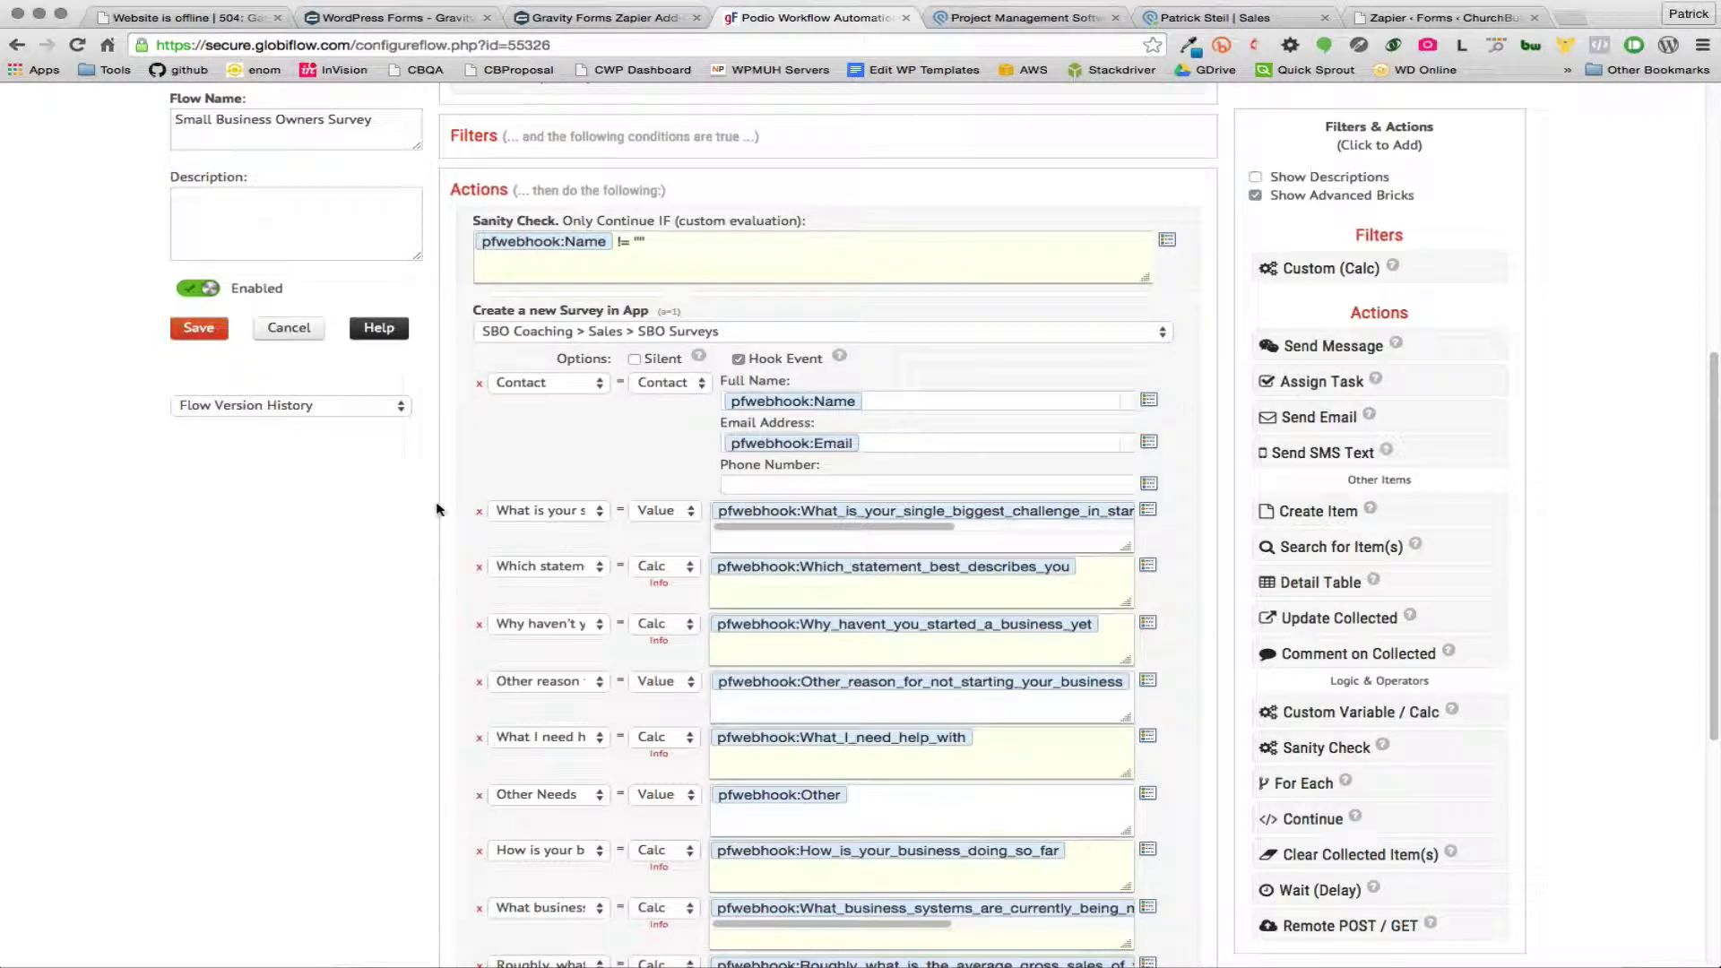
scroll(418, 508, "down", 1)
scroll(419, 509, "down", 1)
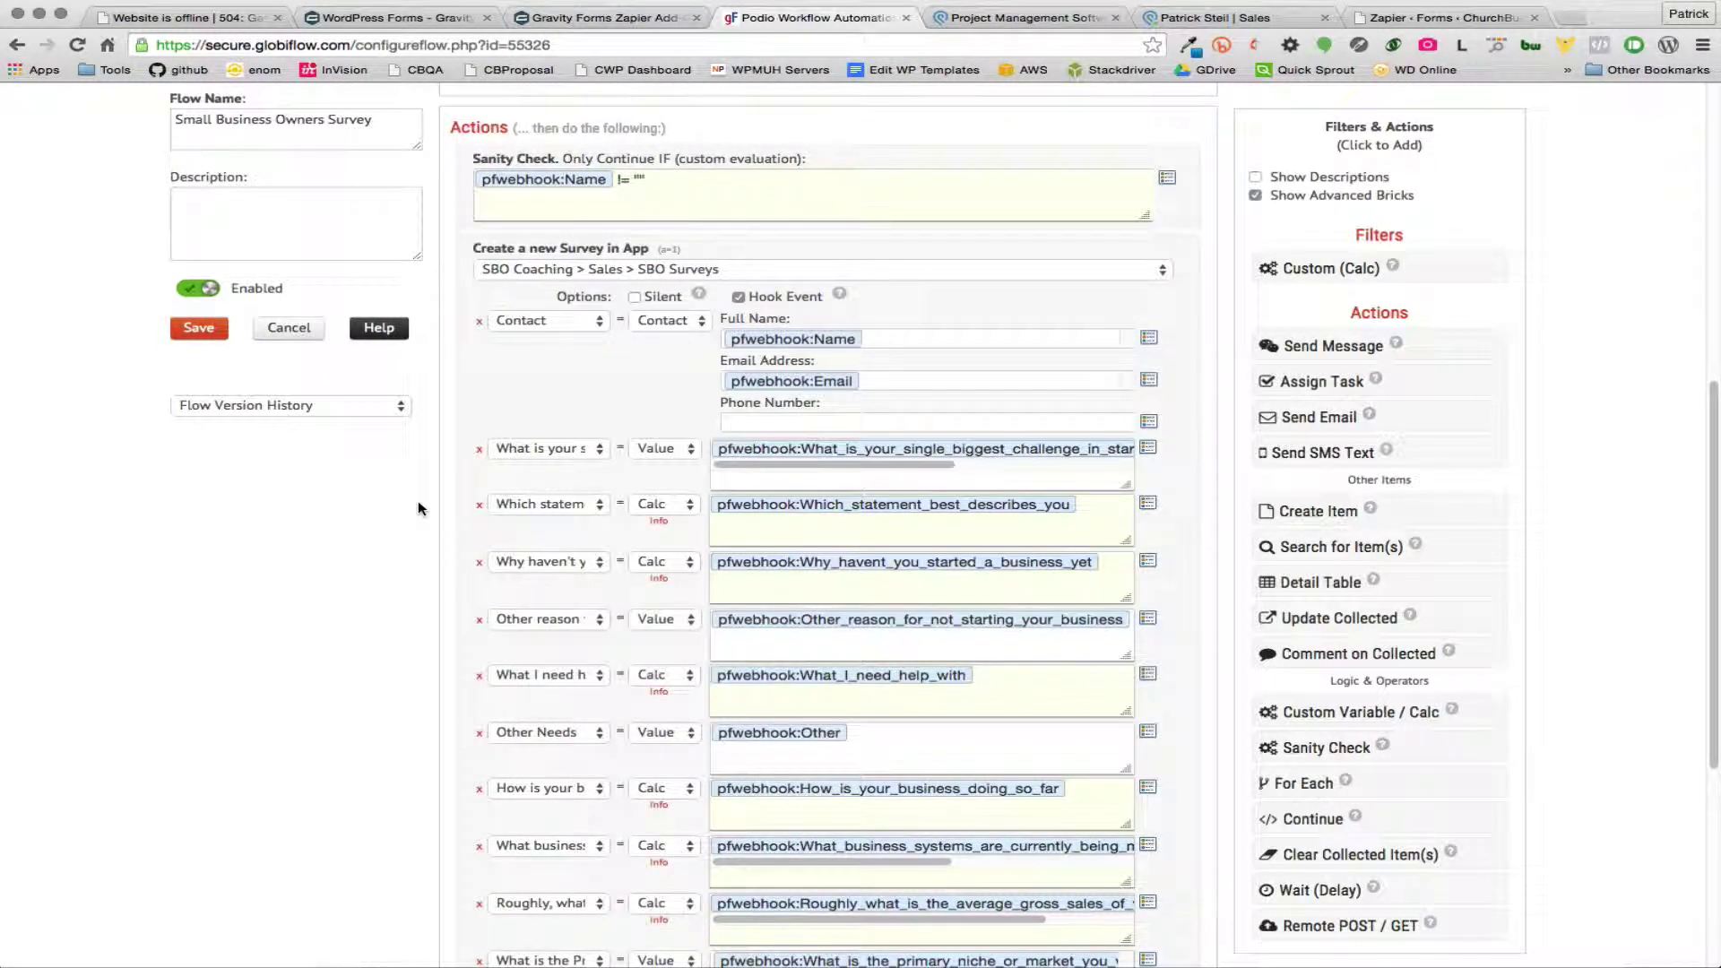
left_click(538, 503)
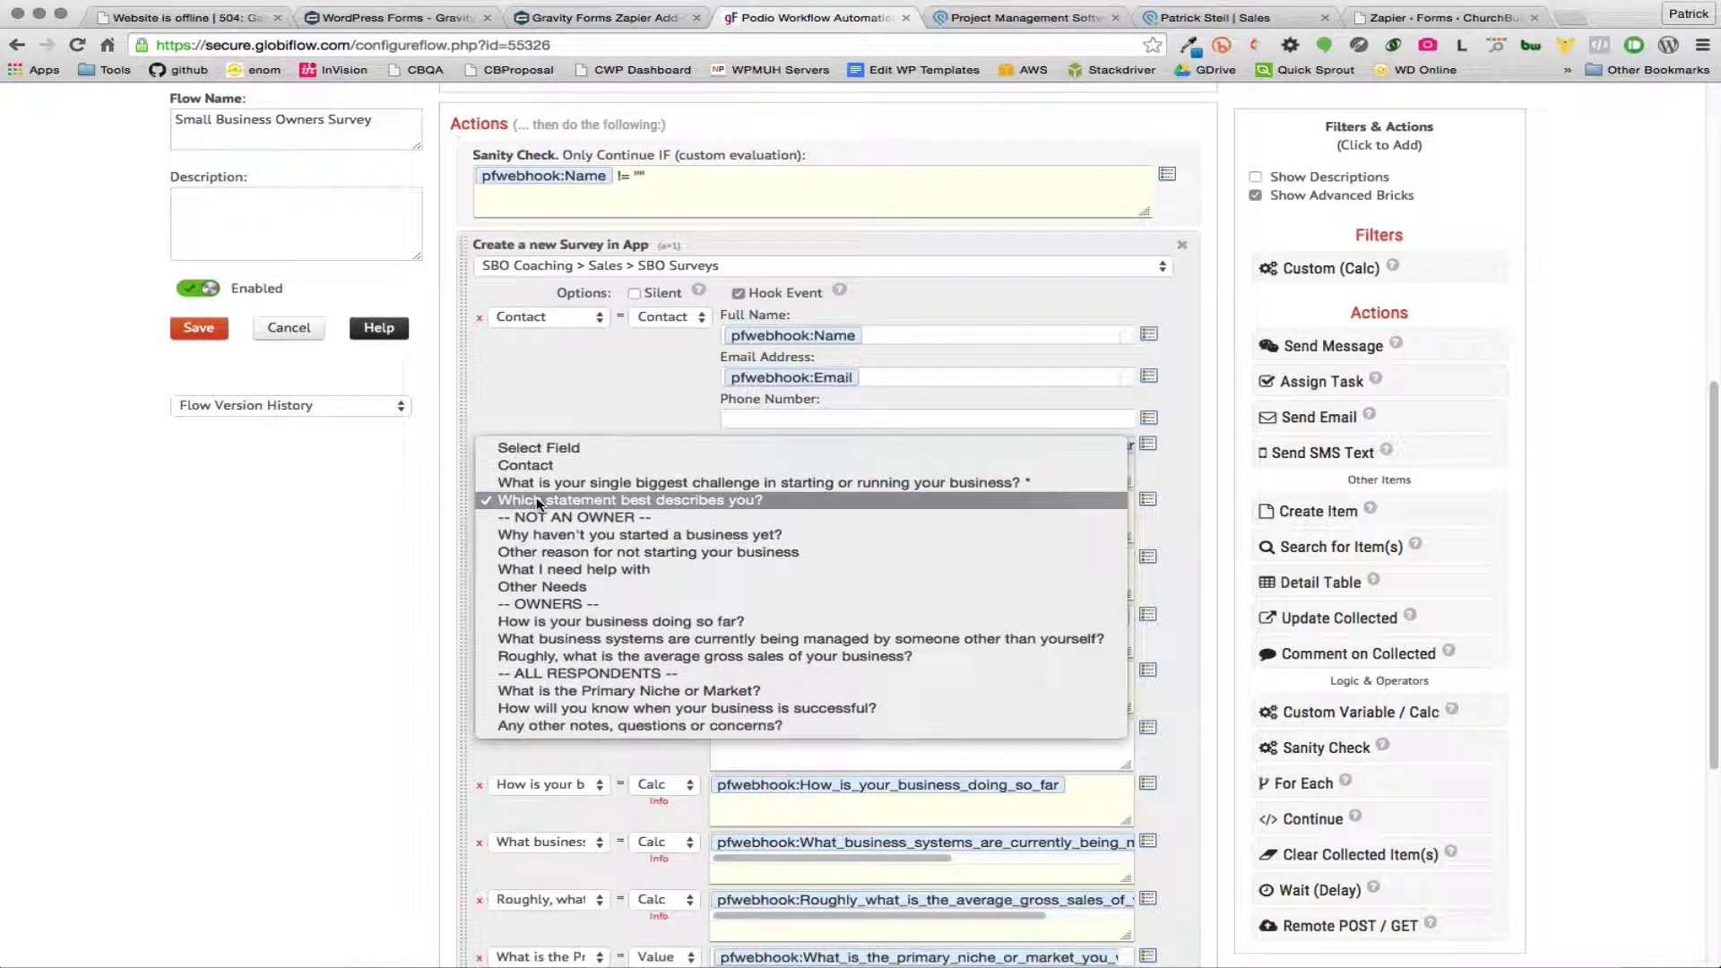
left_click(538, 501)
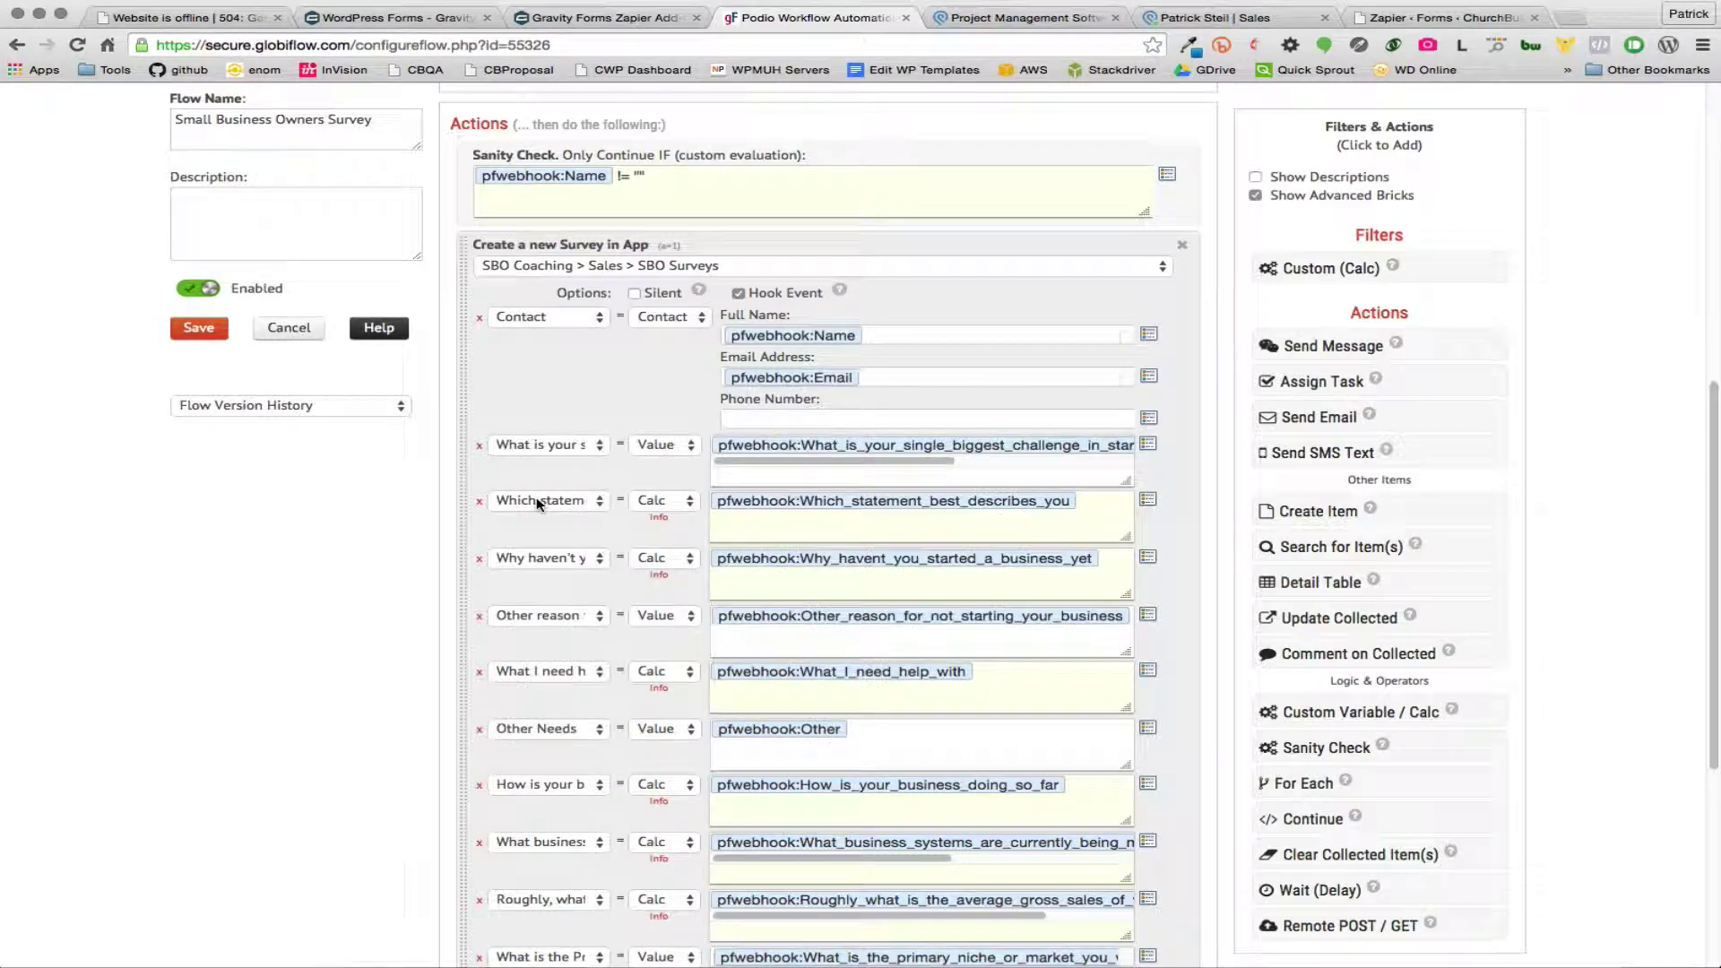
left_click(657, 503)
left_click(656, 500)
scroll(1005, 658, "down", 5)
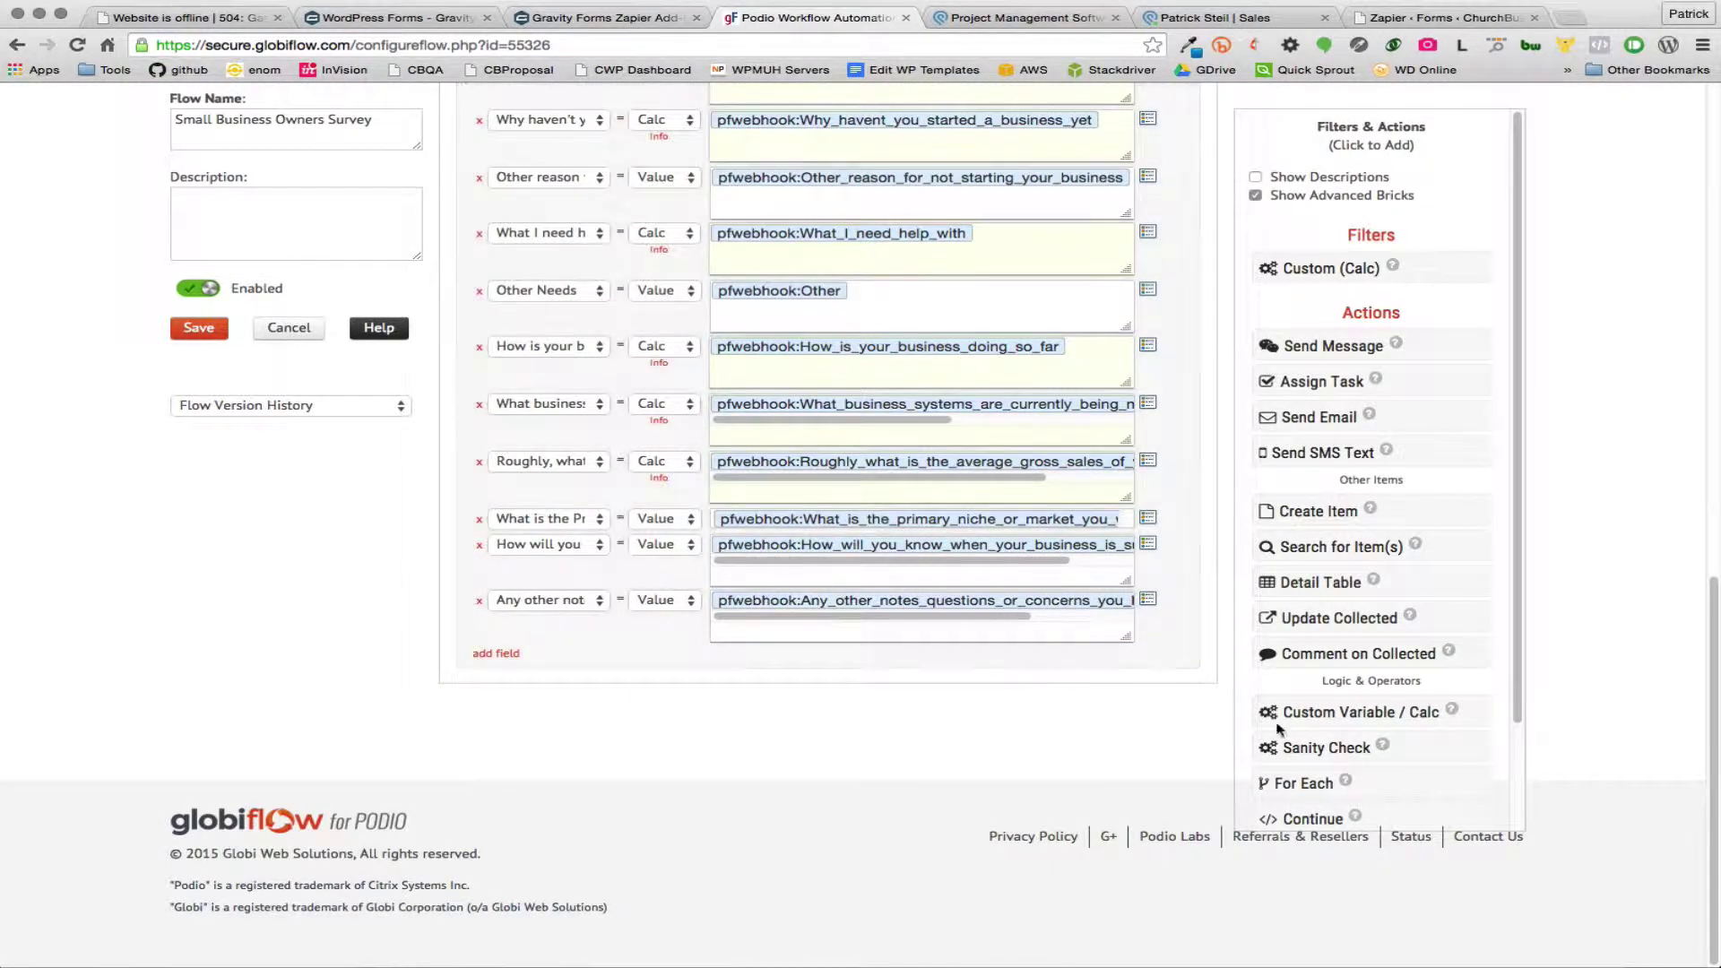
left_click(1355, 714)
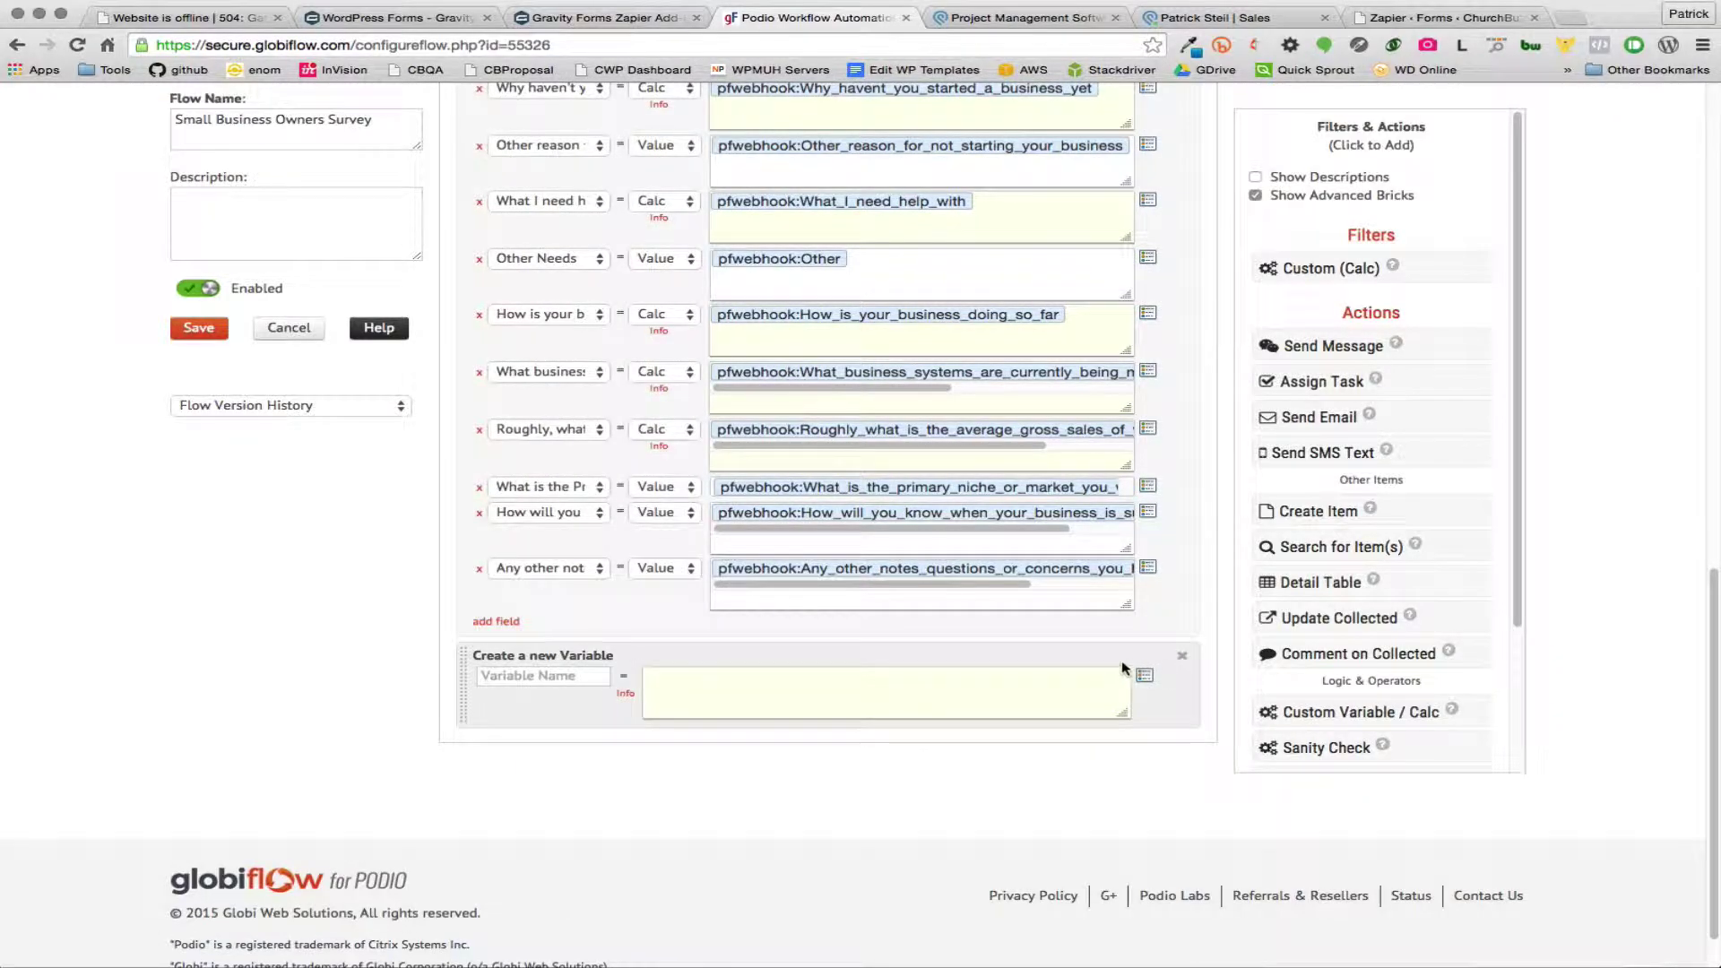
left_click(1181, 657)
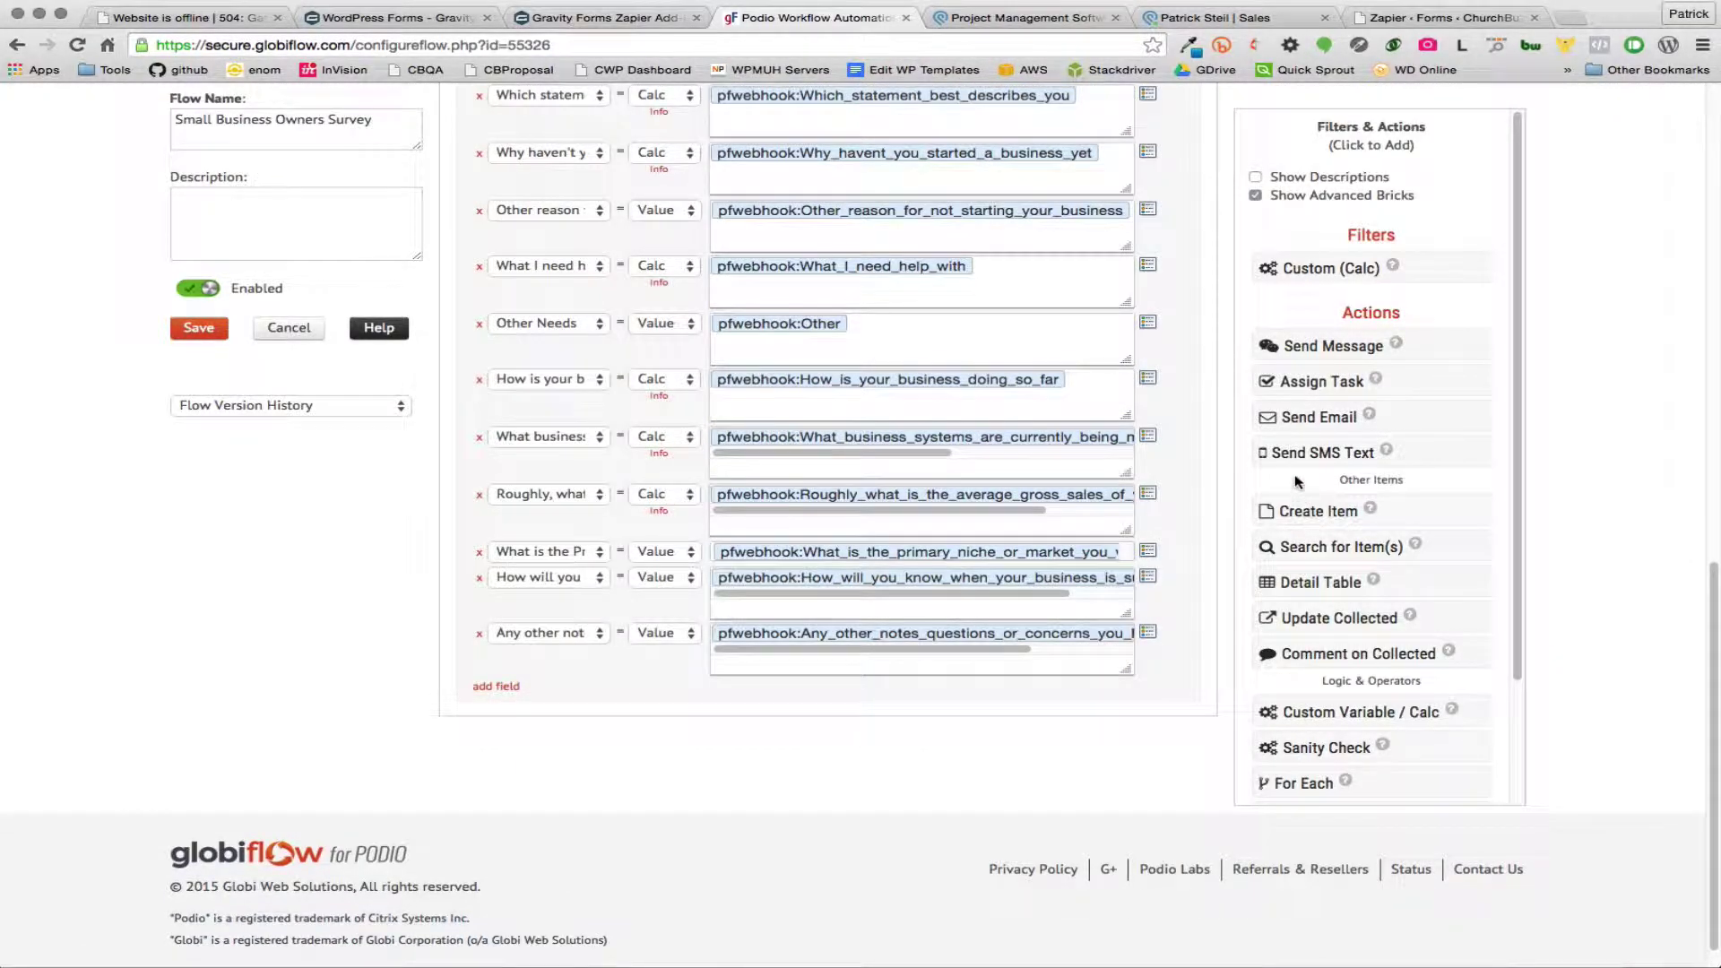
left_click(1327, 271)
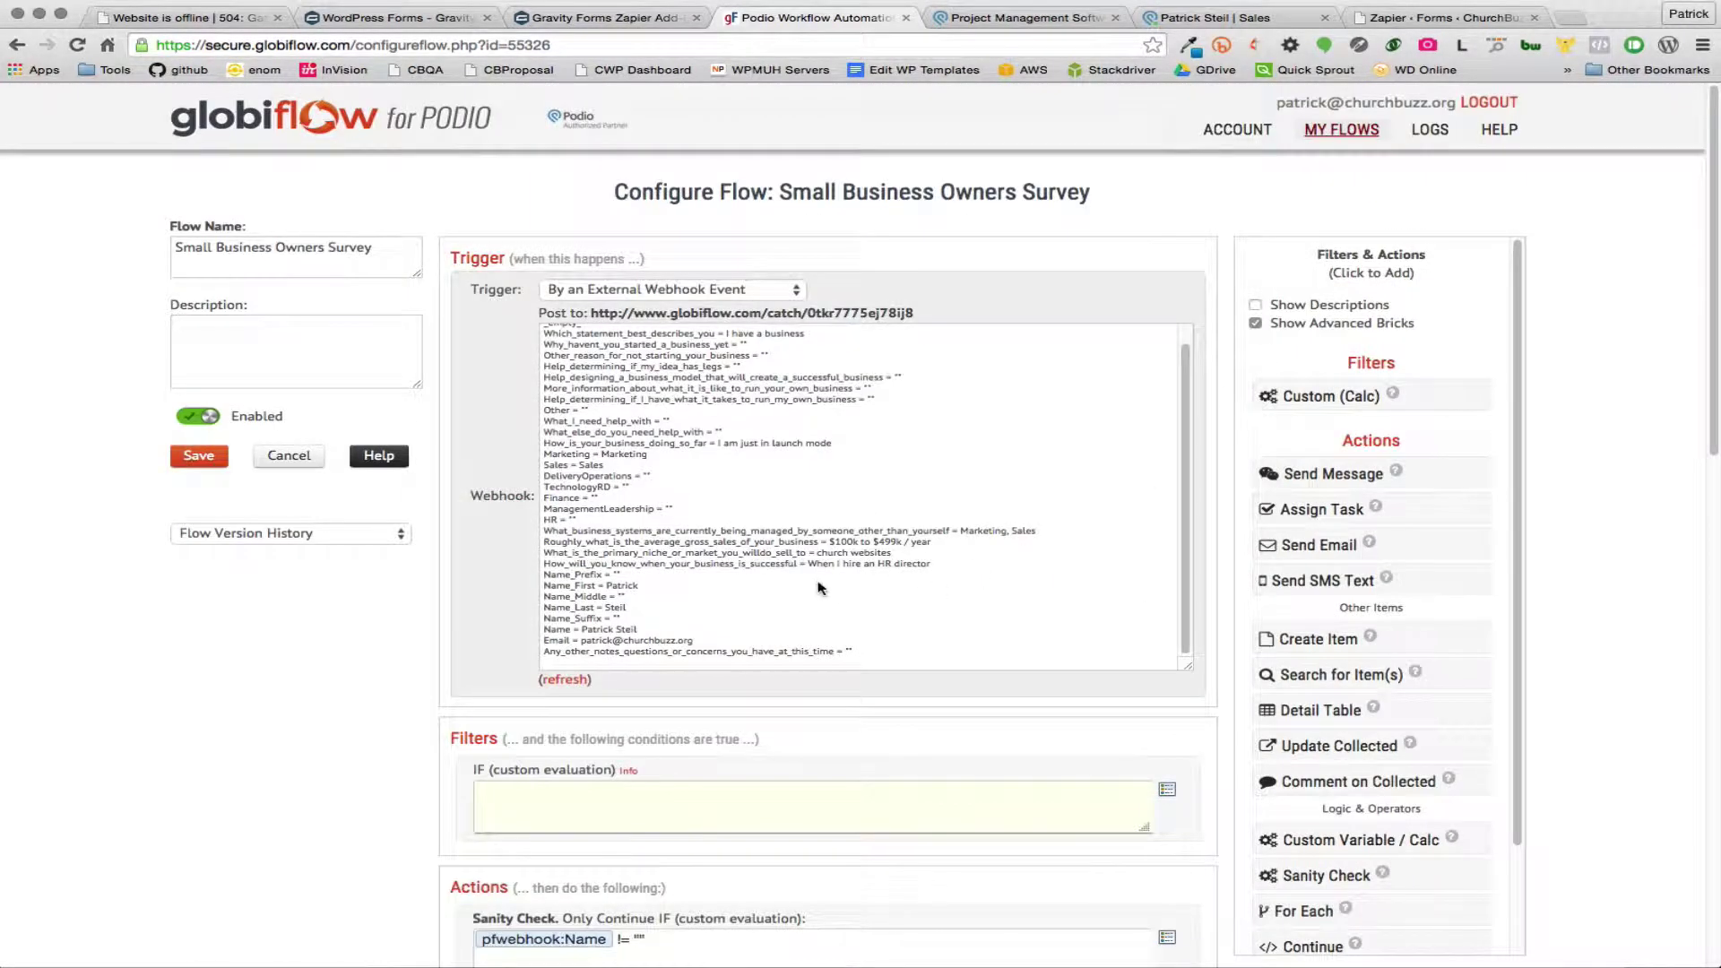
scroll(599, 614, "down", 15)
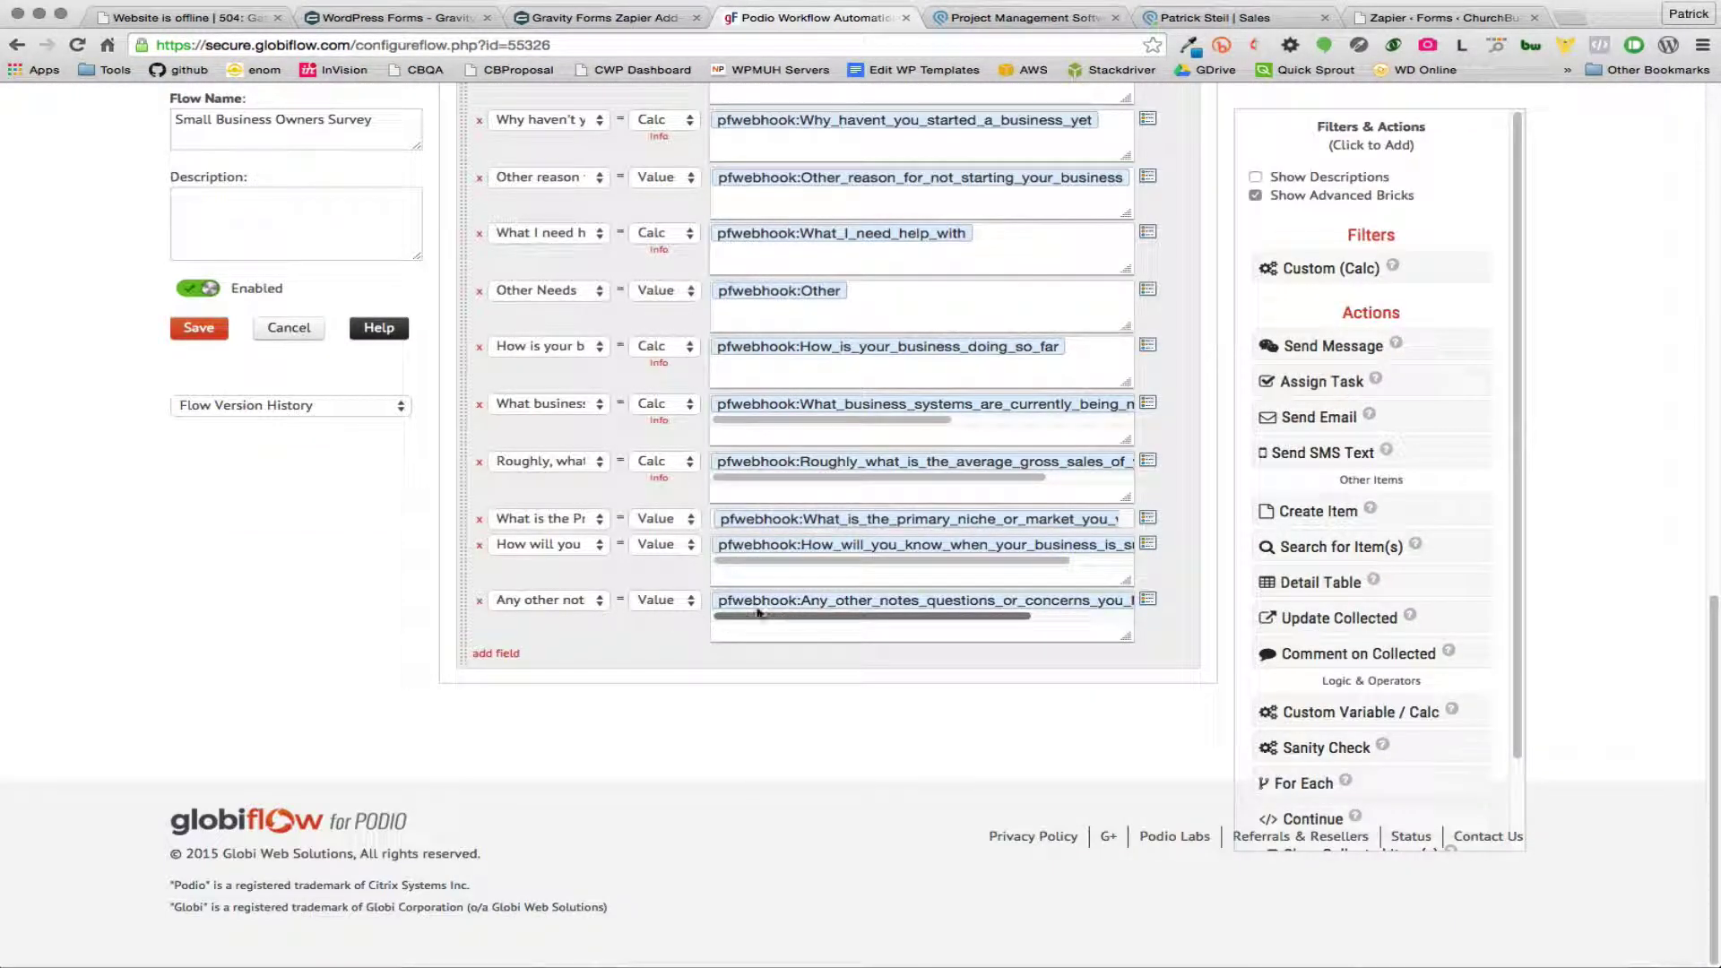
scroll(769, 589, "up", 3)
scroll(769, 589, "up", 3)
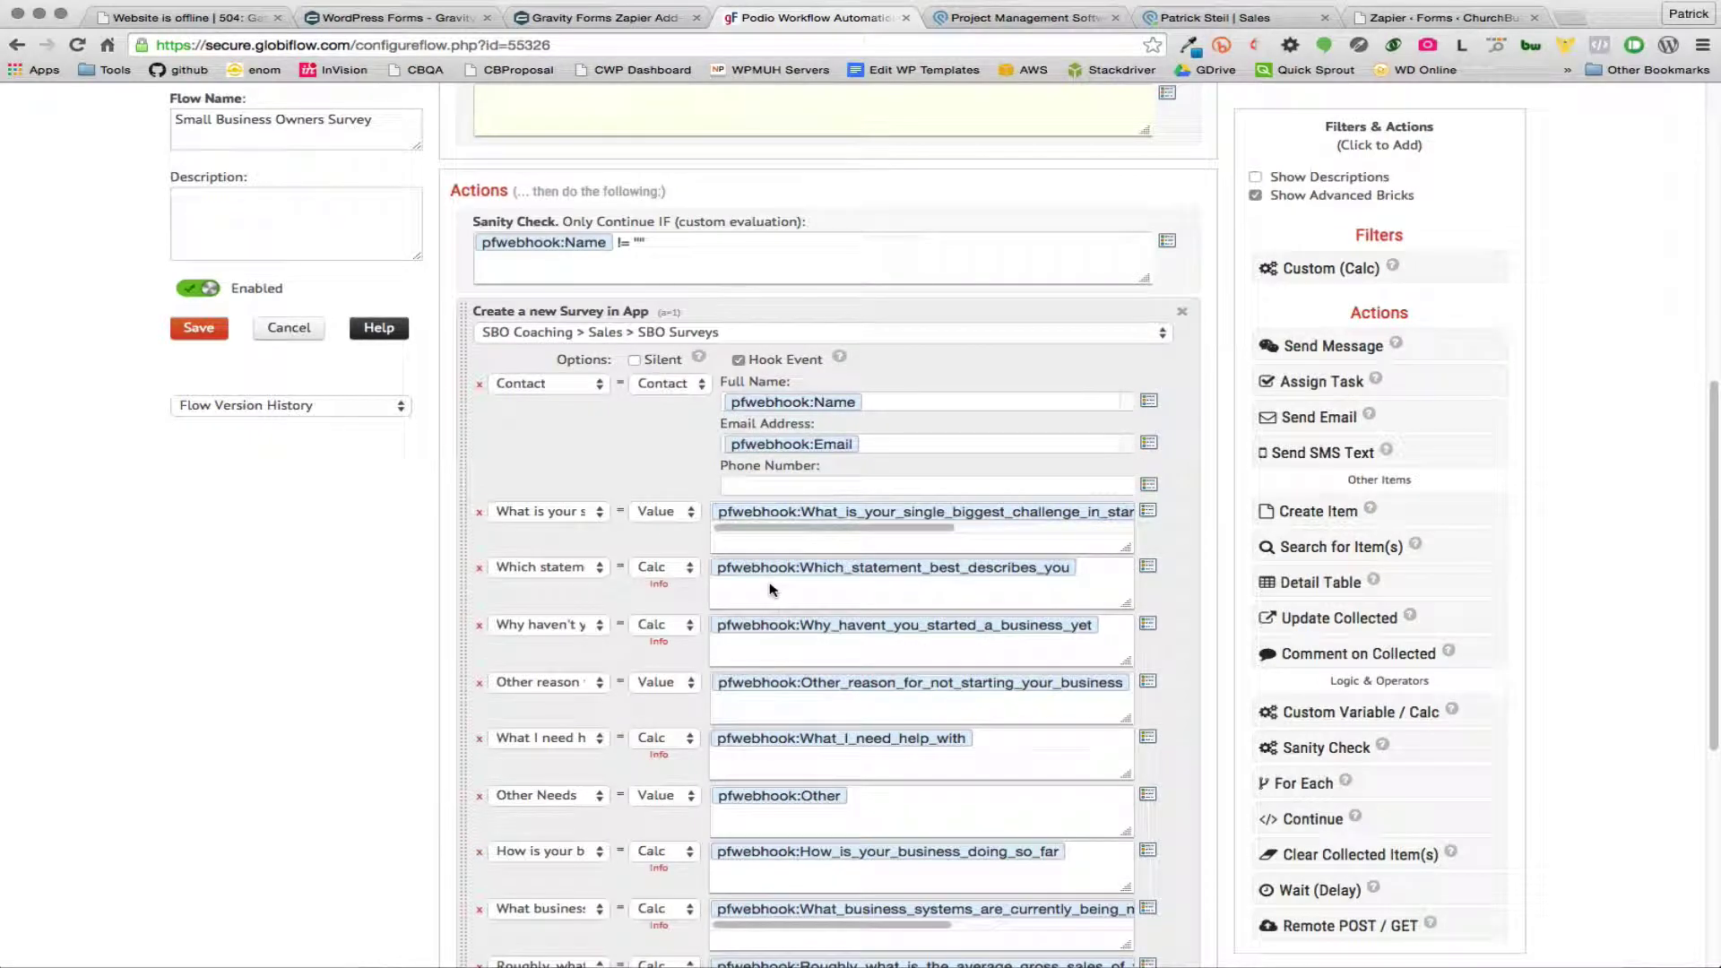
scroll(769, 589, "down", 3)
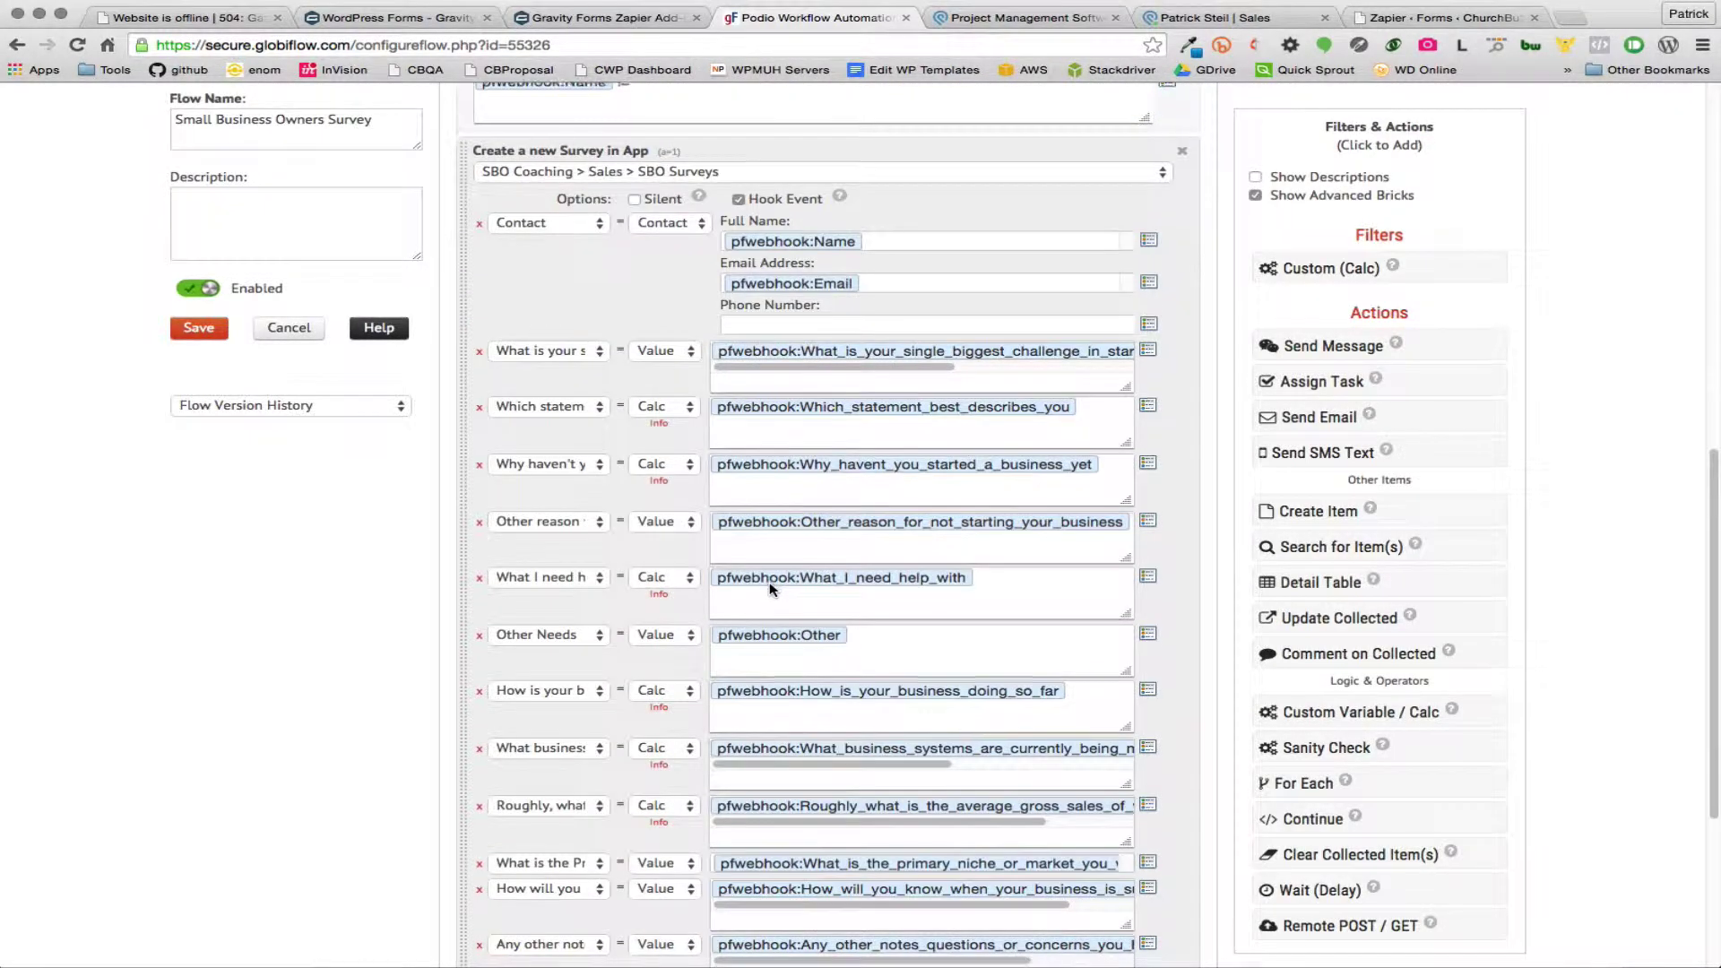
scroll(769, 589, "down", 3)
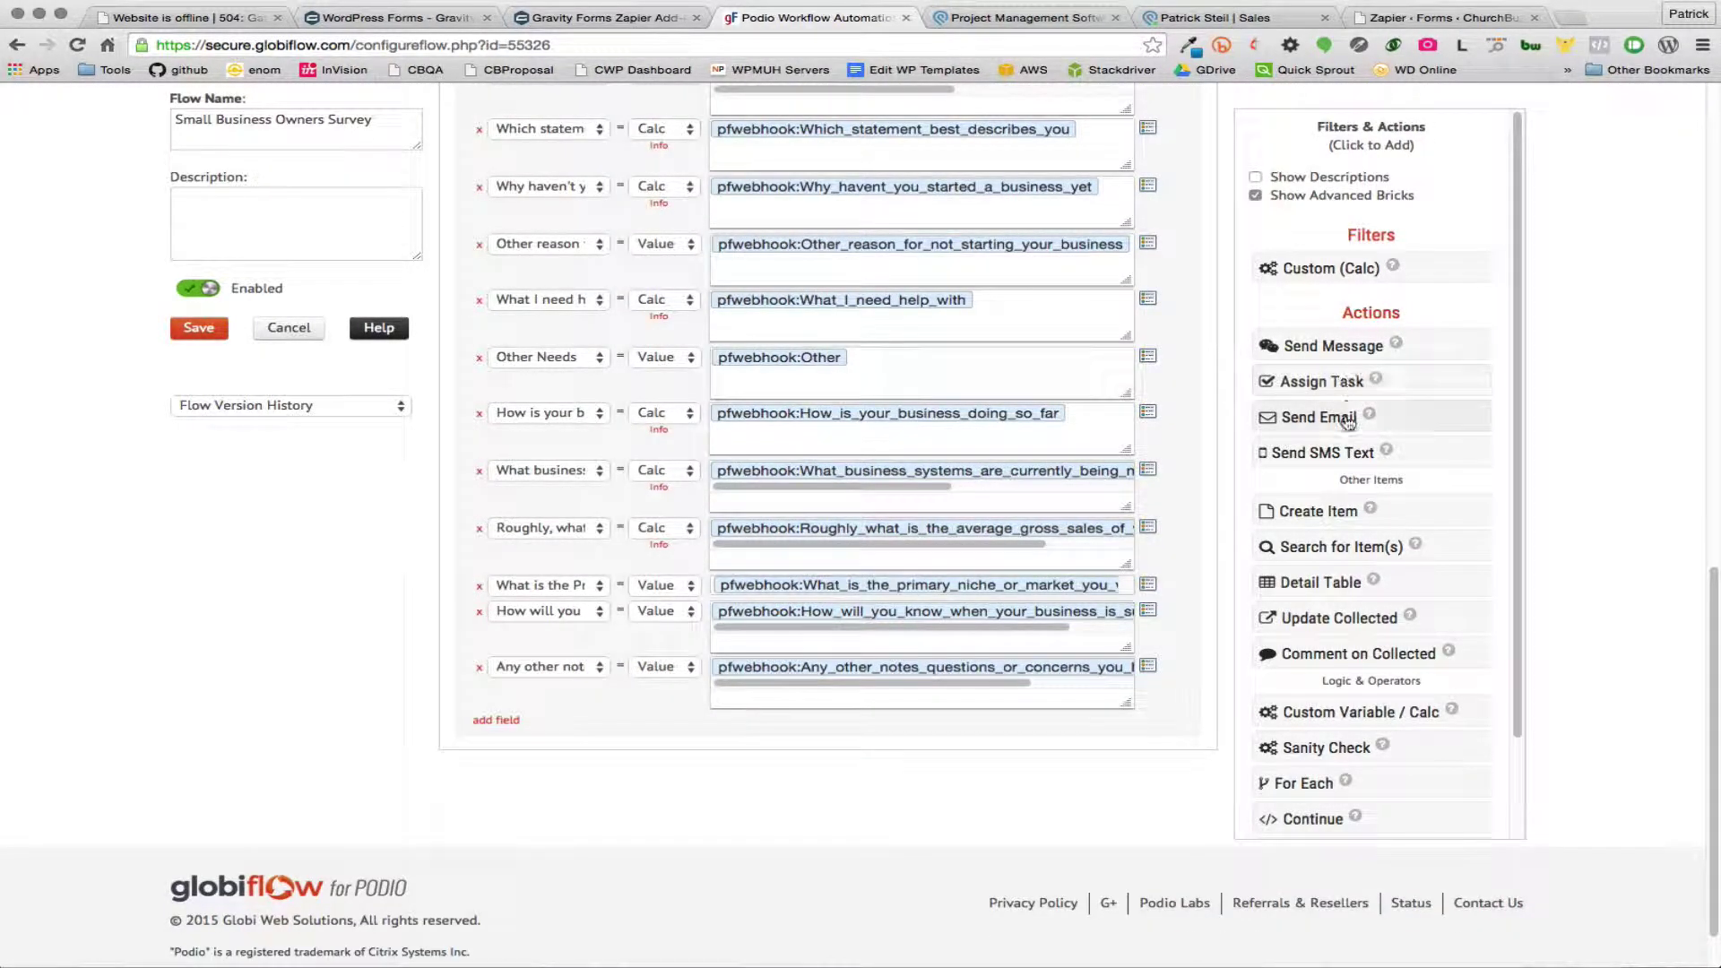
left_click(1307, 269)
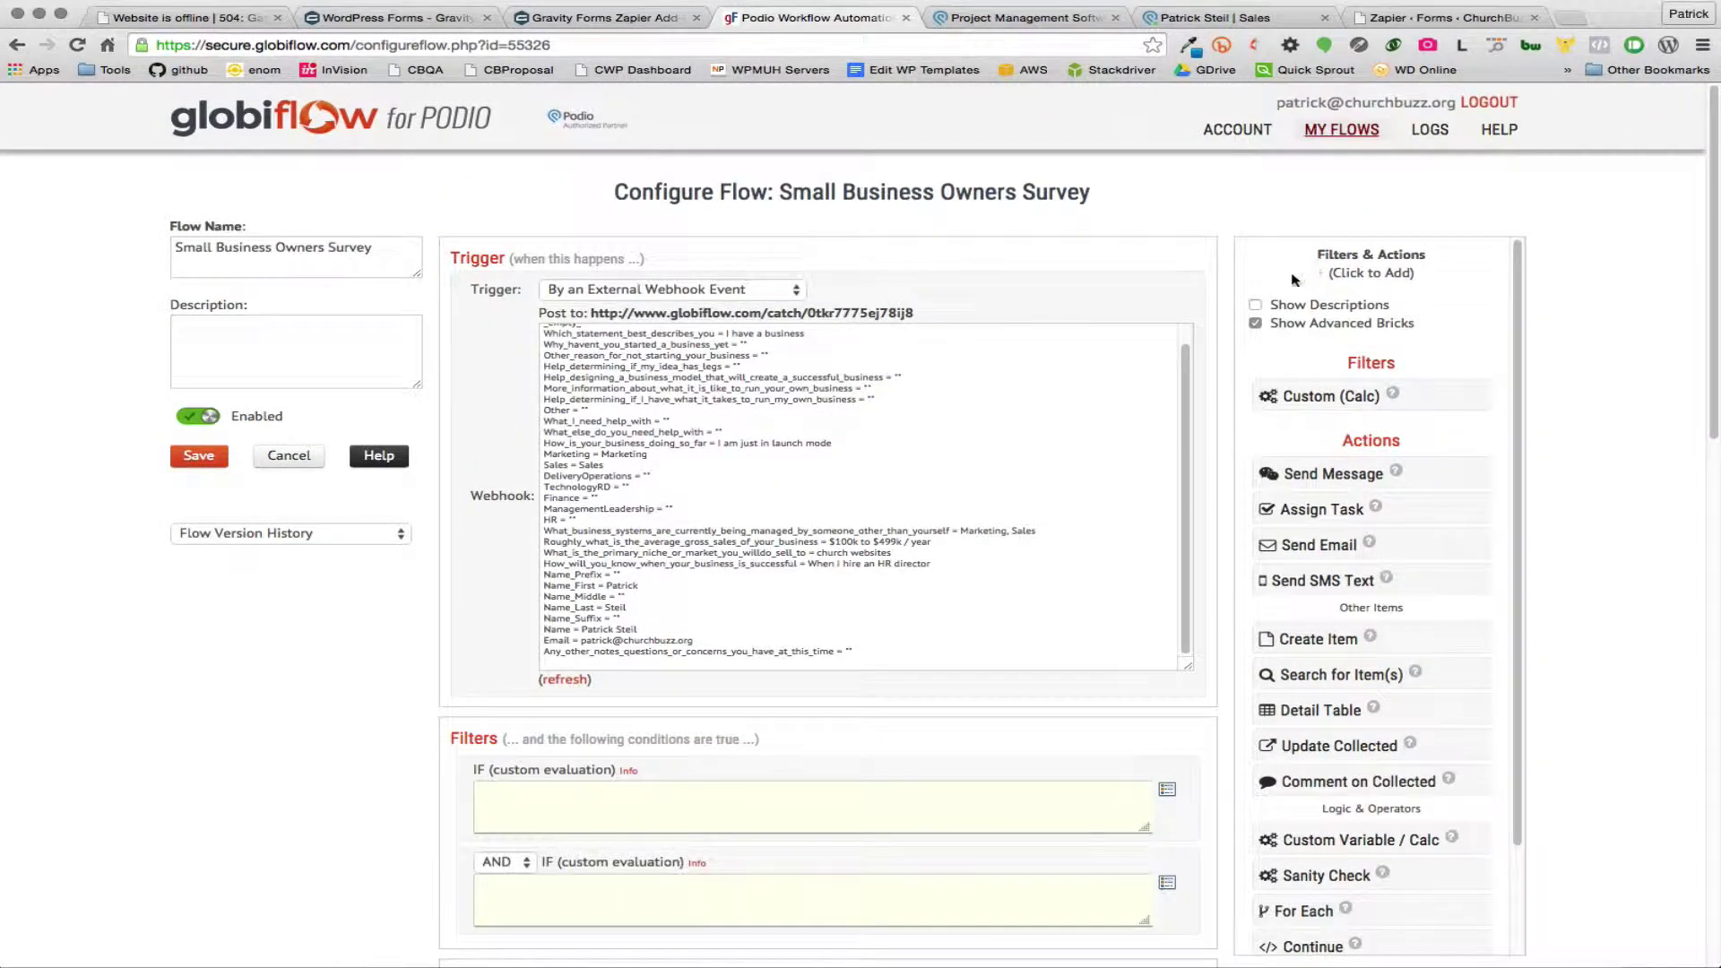
scroll(583, 838, "down", 2)
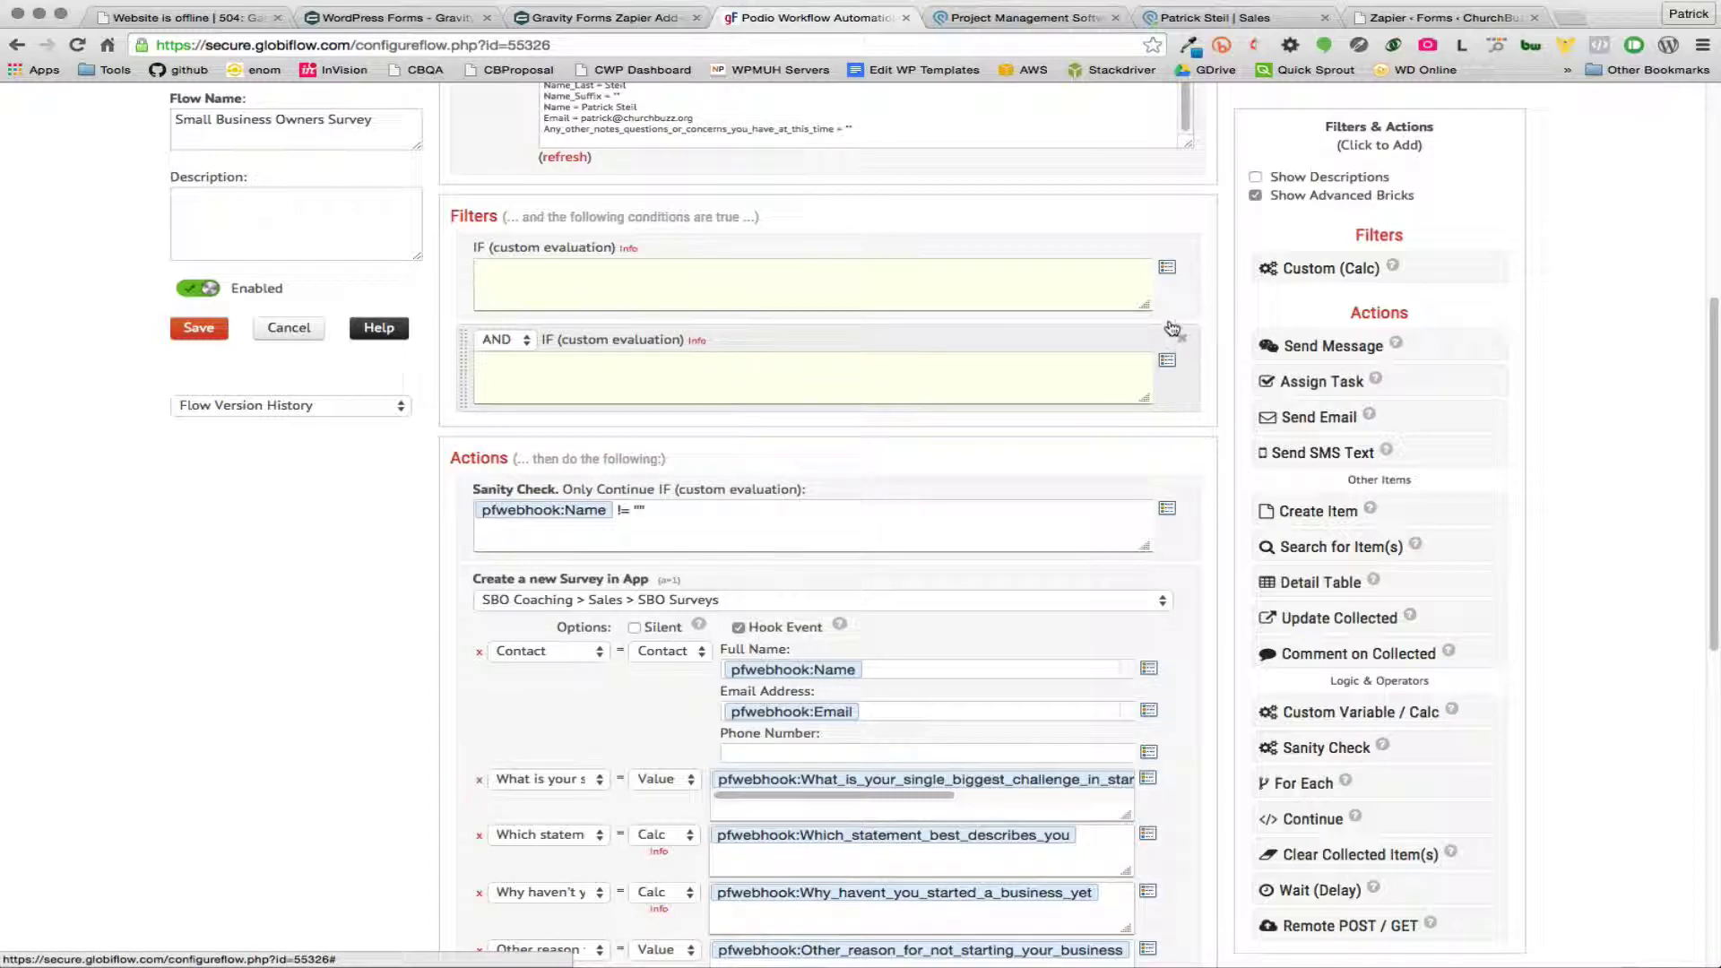
left_click(1182, 337)
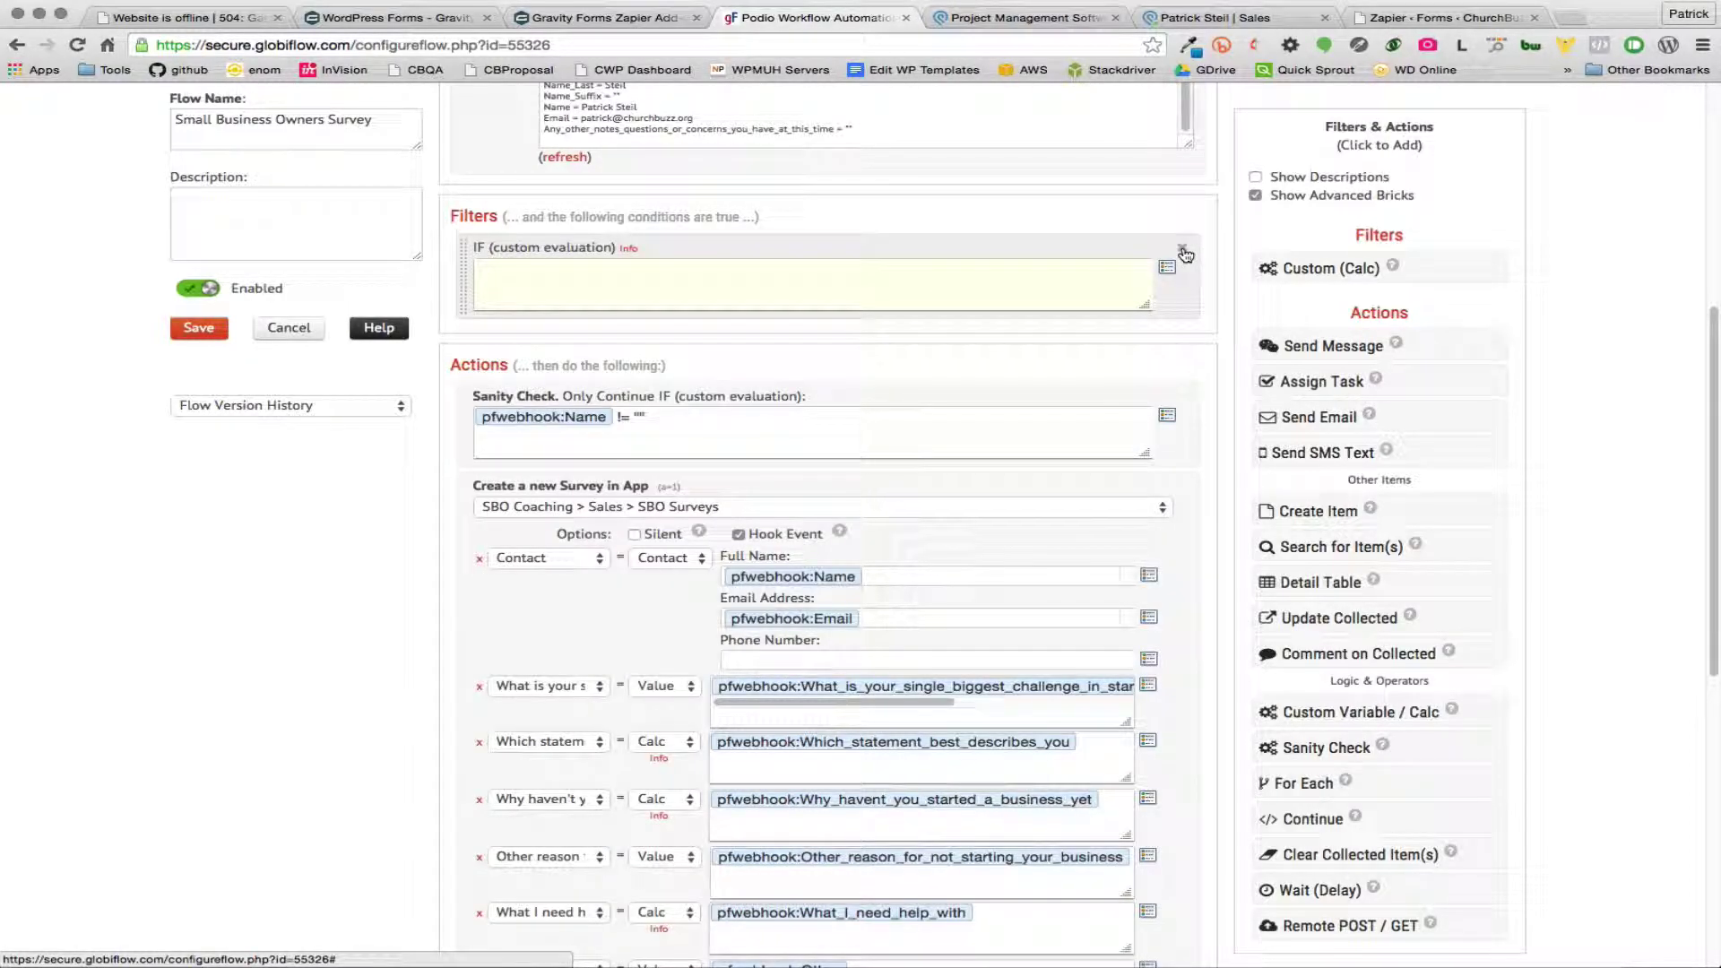
left_click(1182, 250)
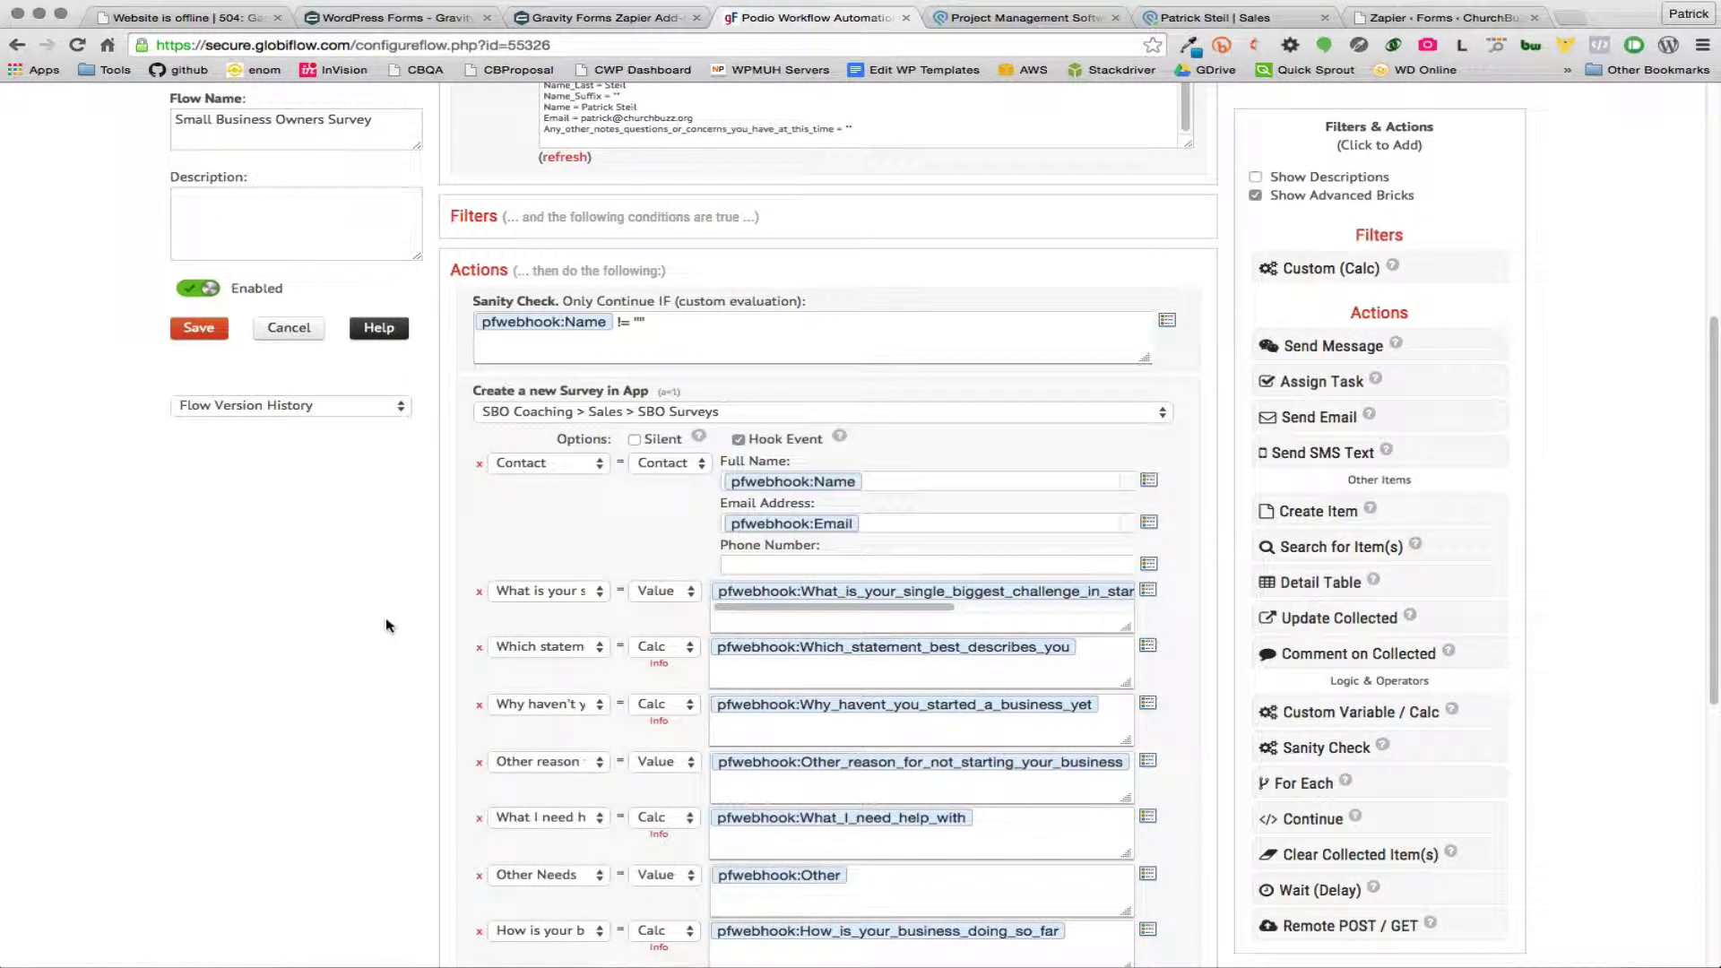
scroll(385, 625, "down", 3)
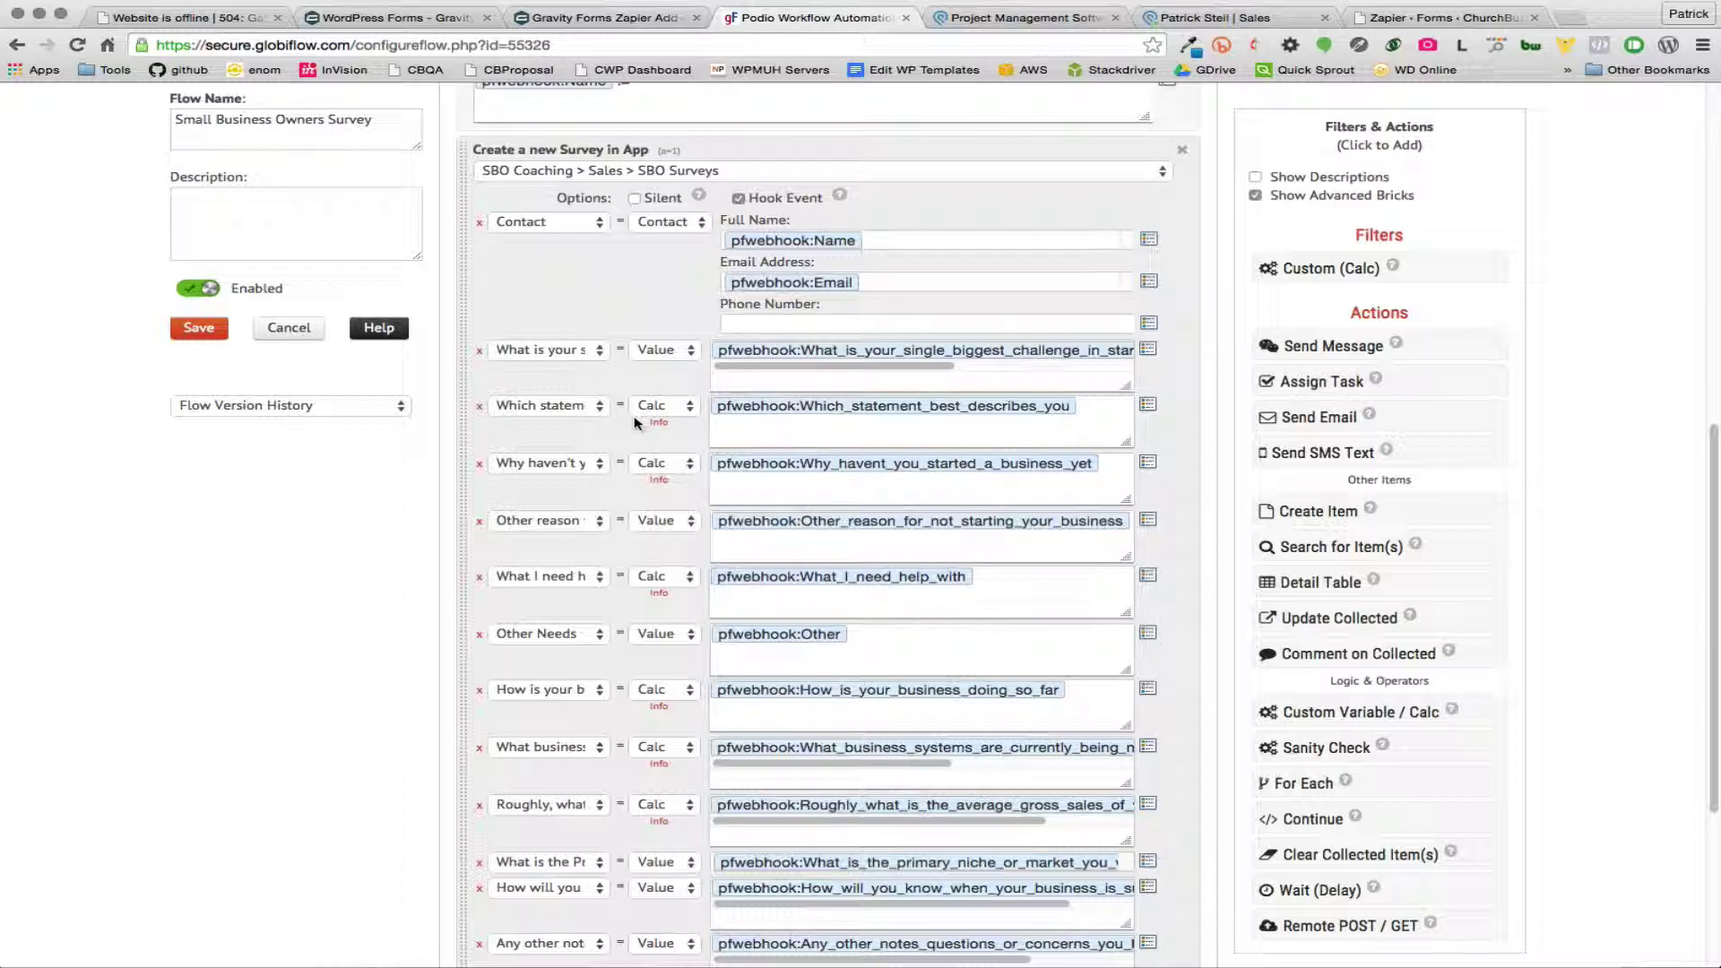
left_click(576, 408)
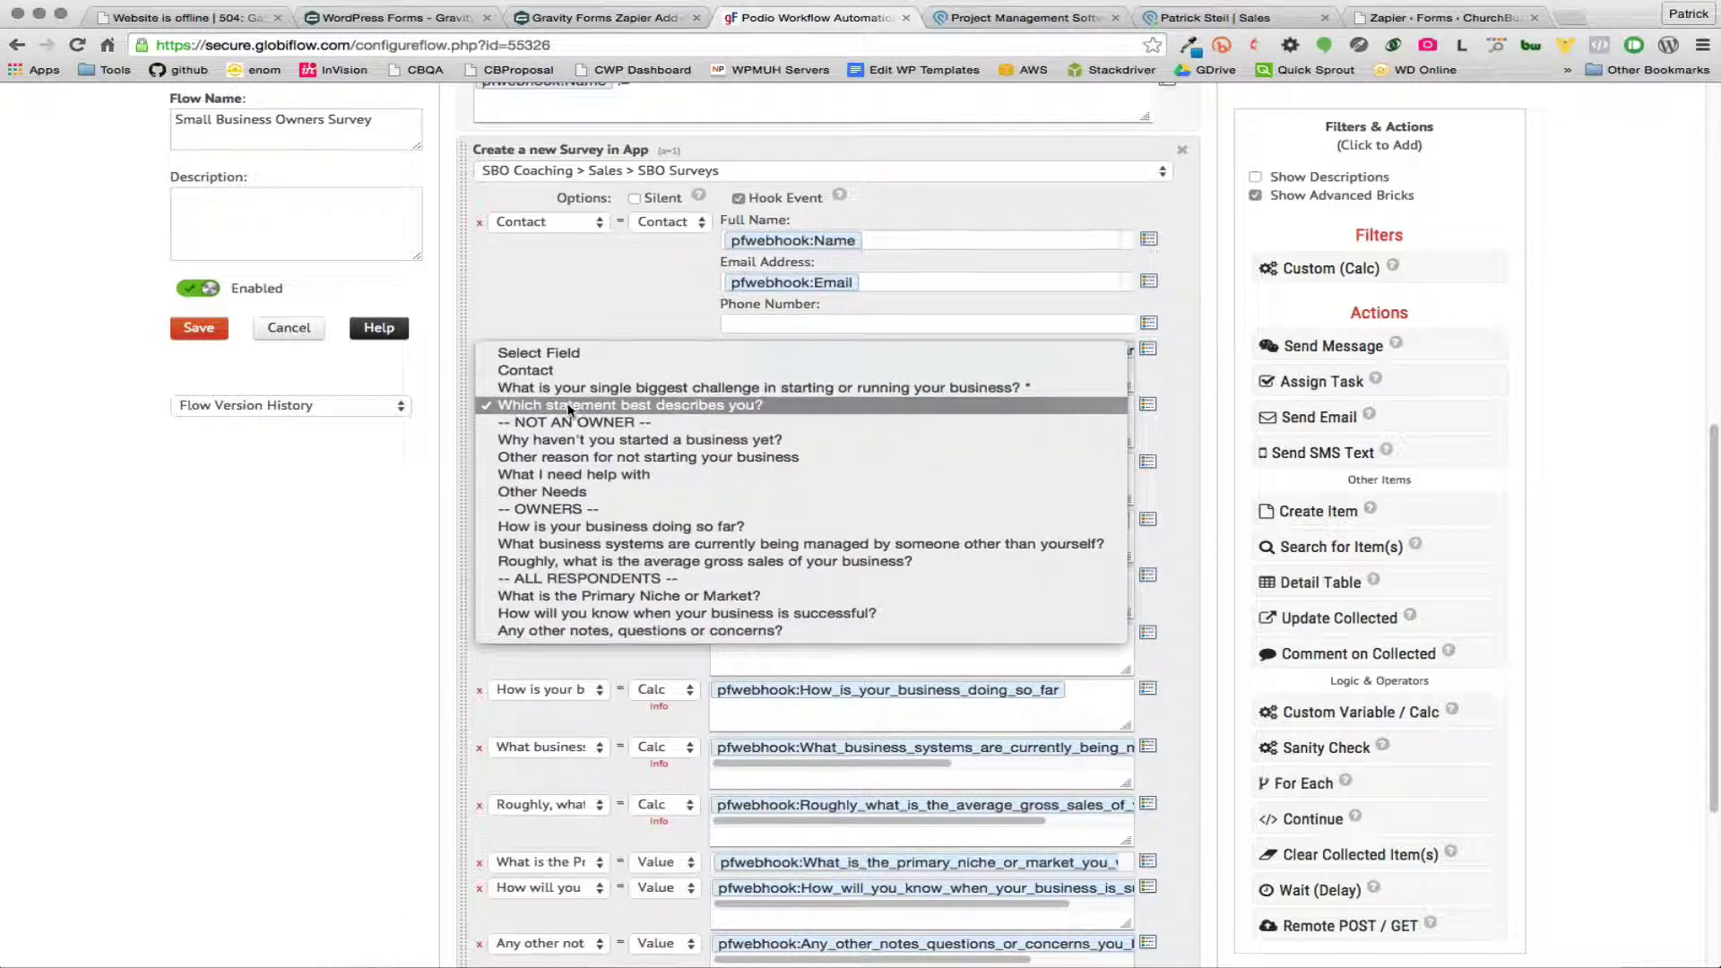
left_click(589, 408)
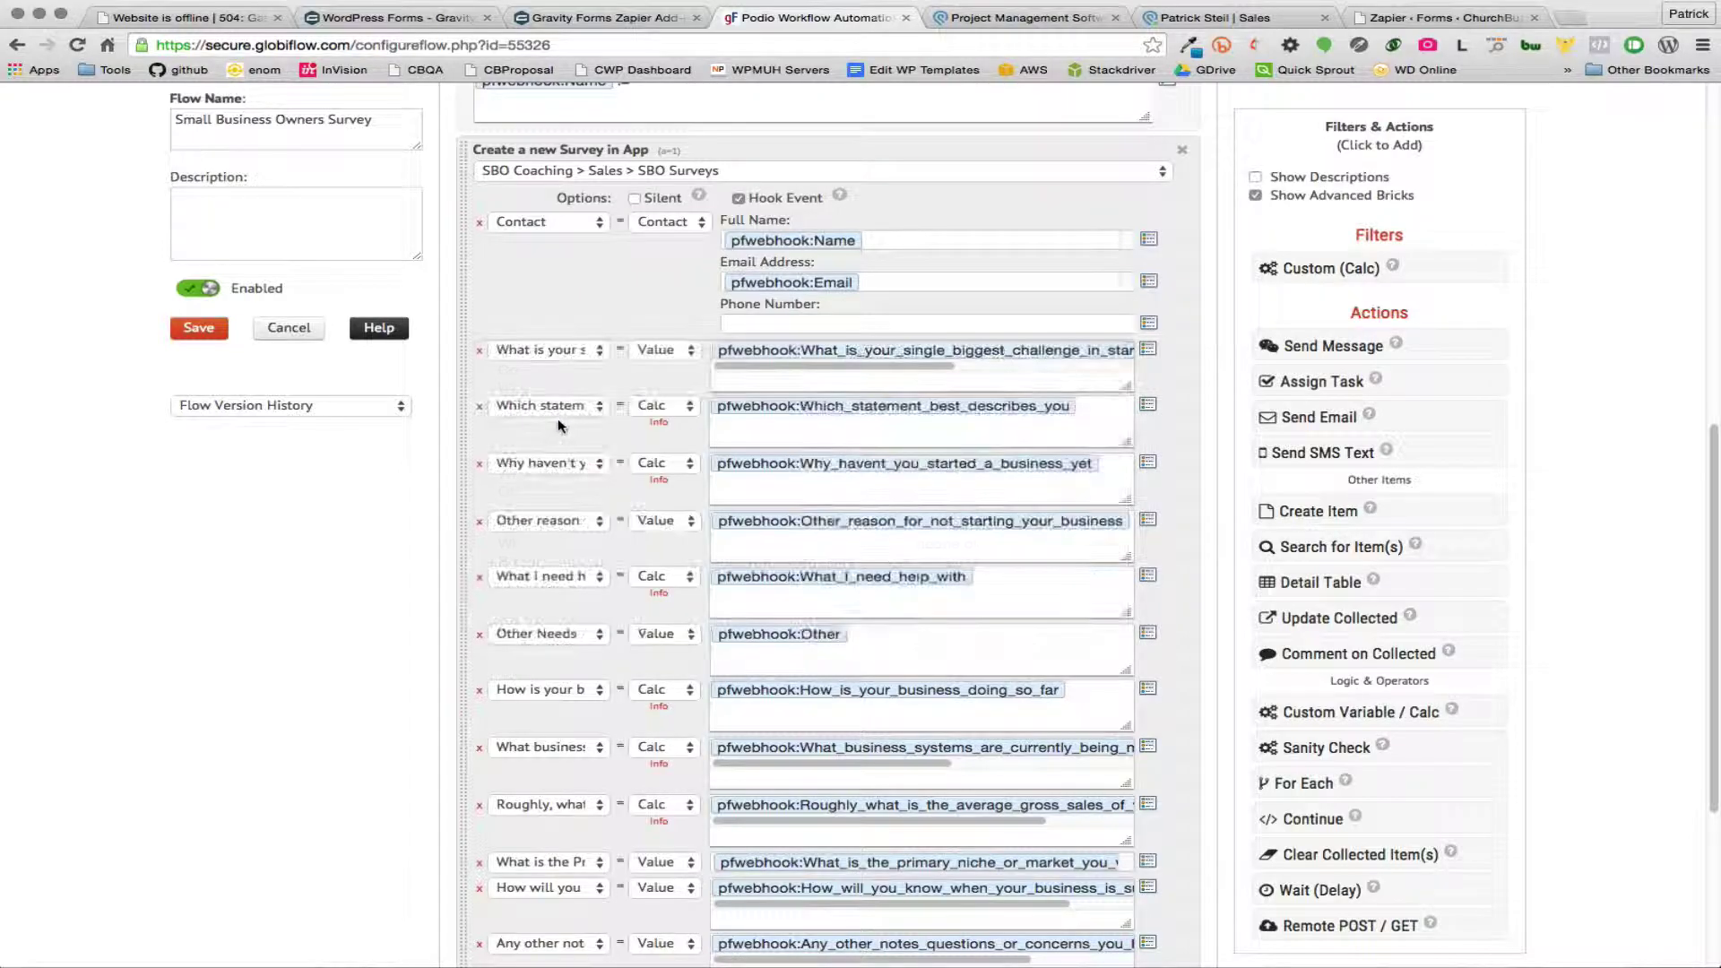
left_click(664, 408)
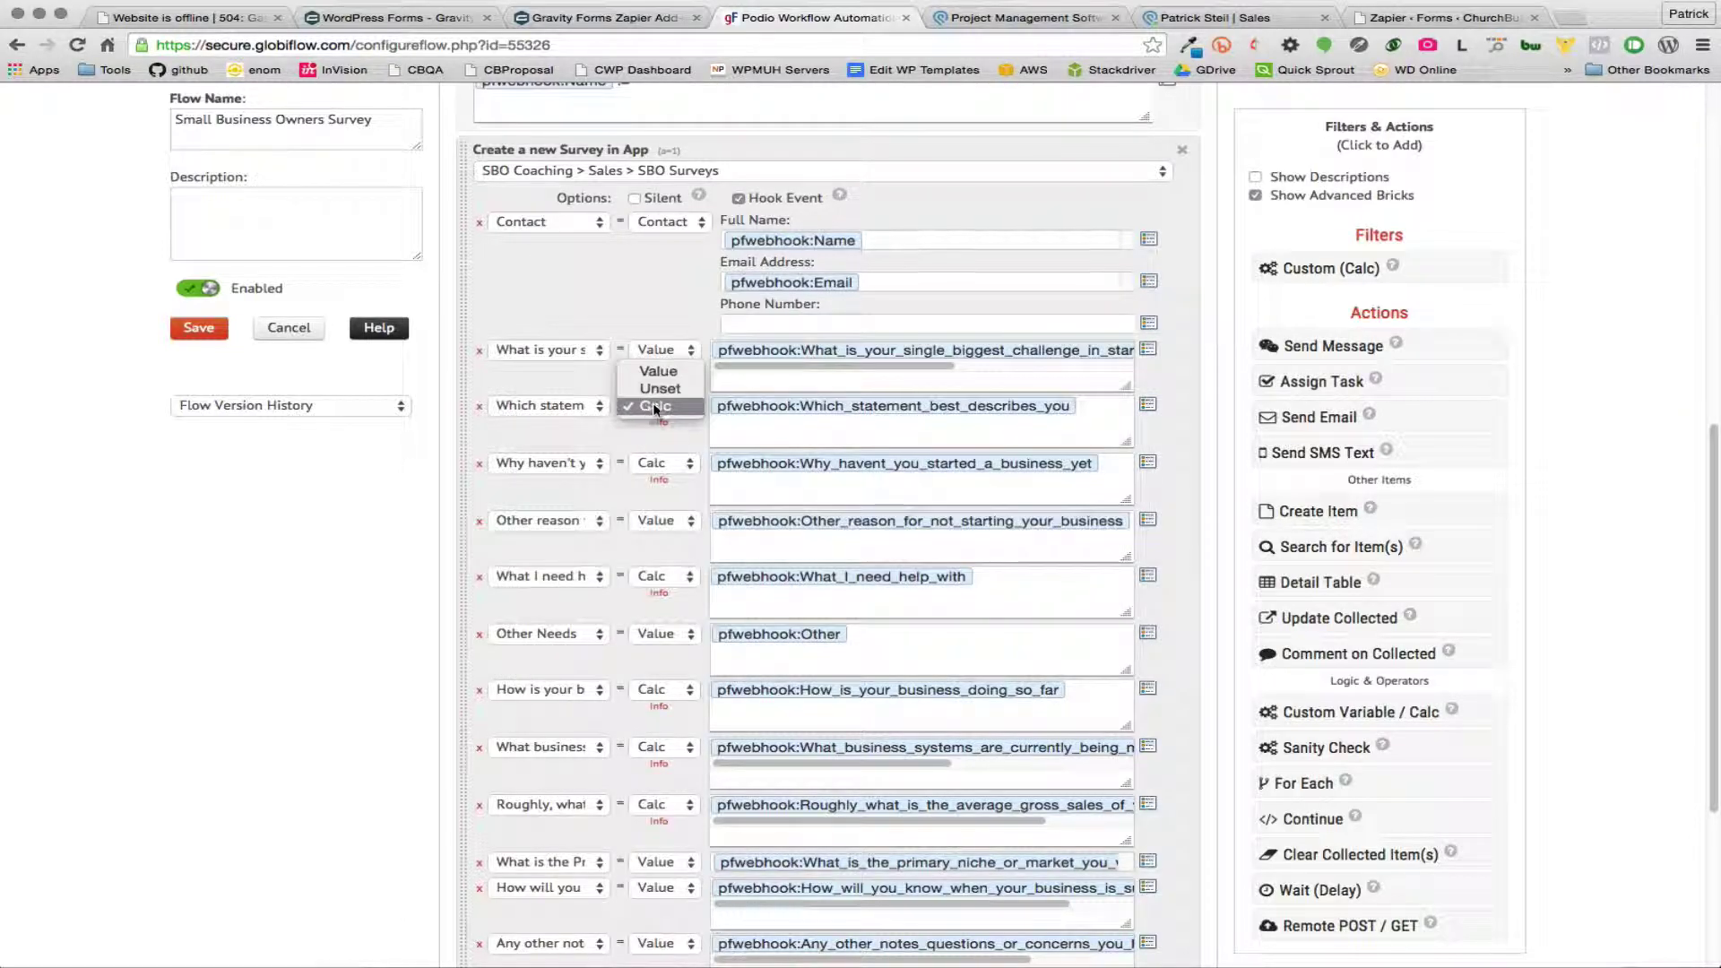
left_click(659, 408)
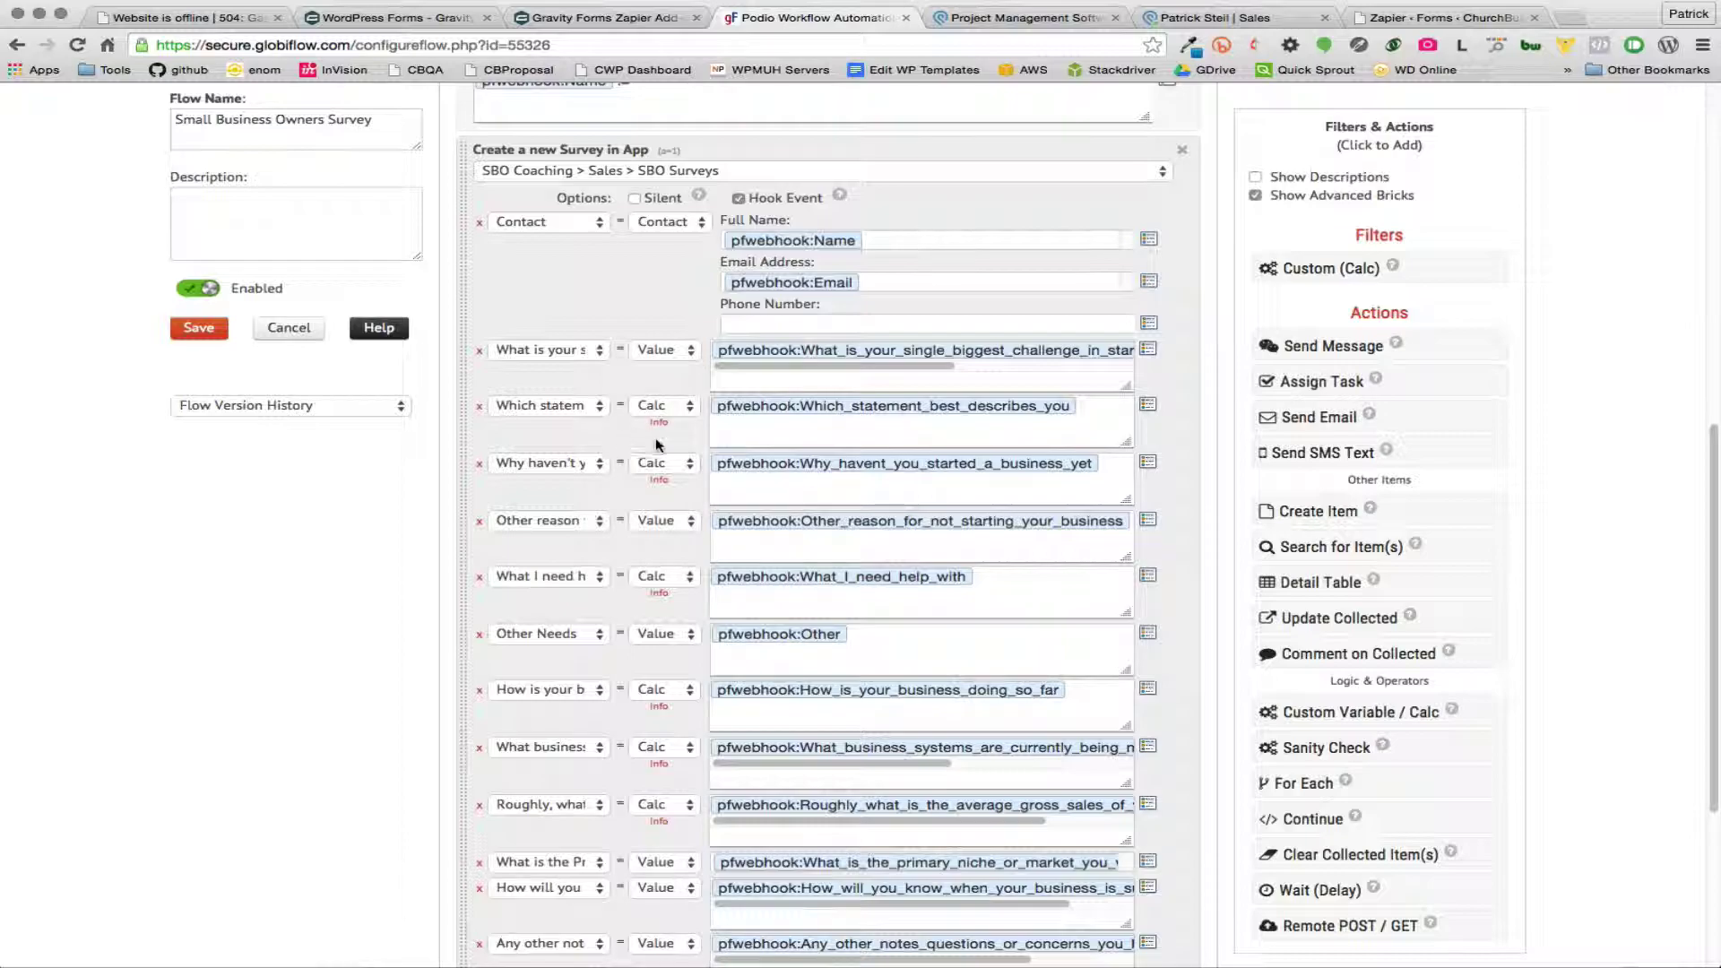
left_click(1148, 410)
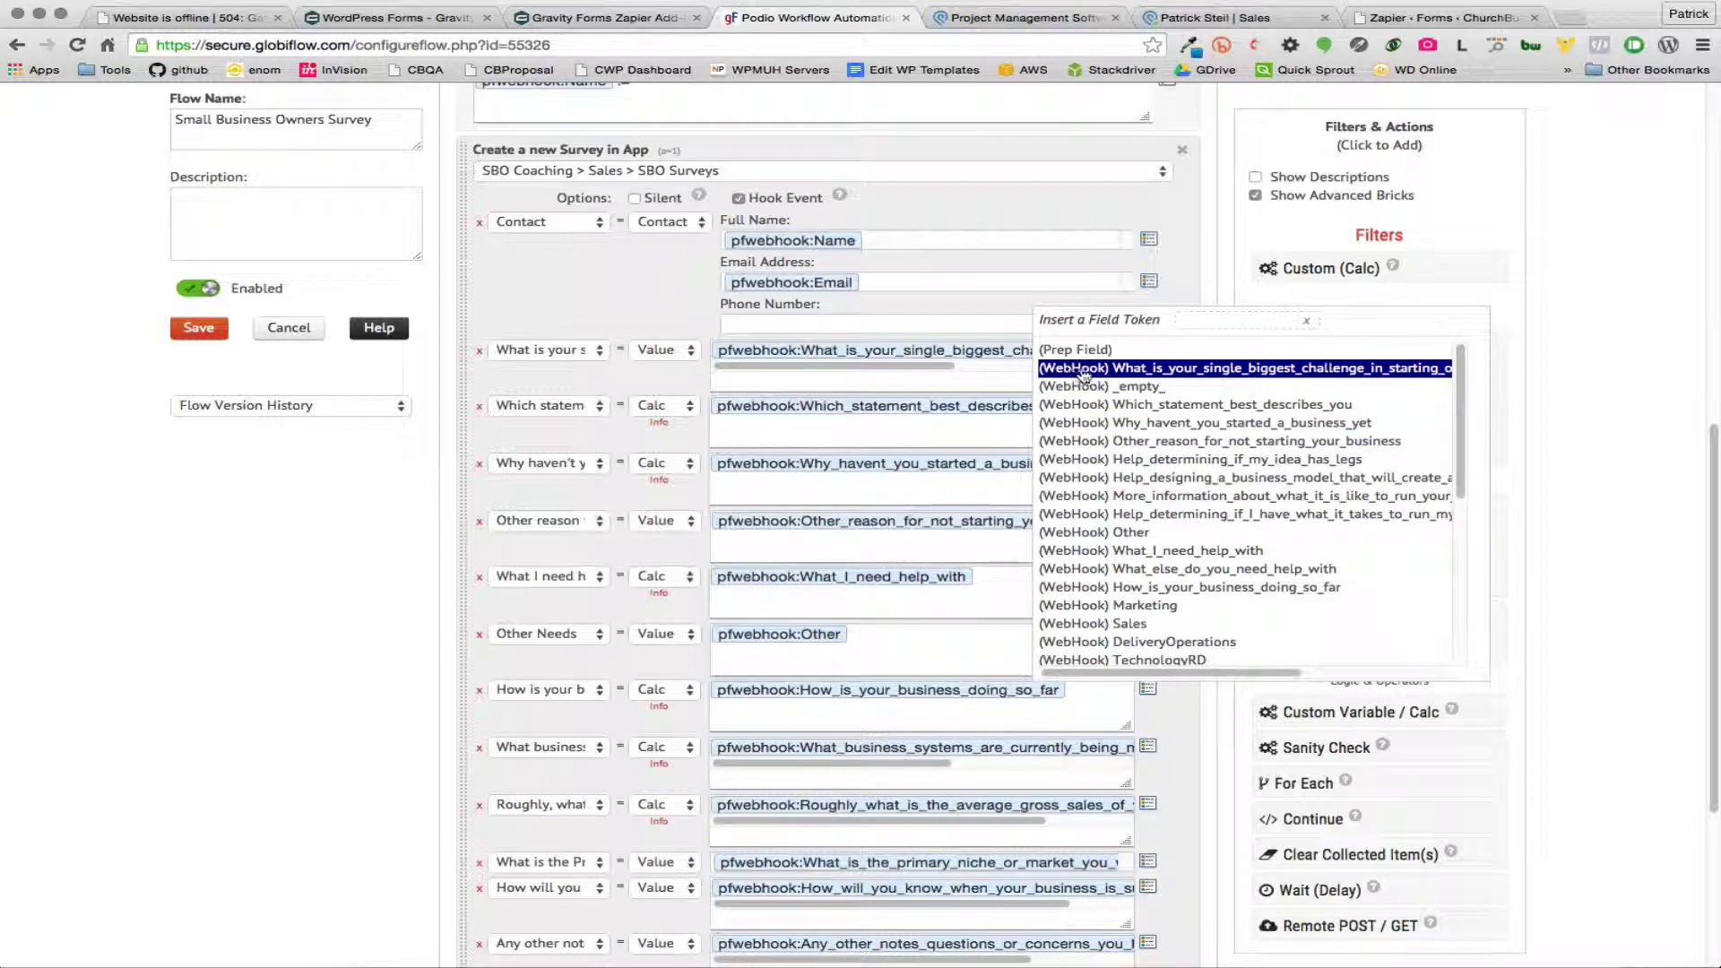
left_click_drag(1462, 374, 1462, 562)
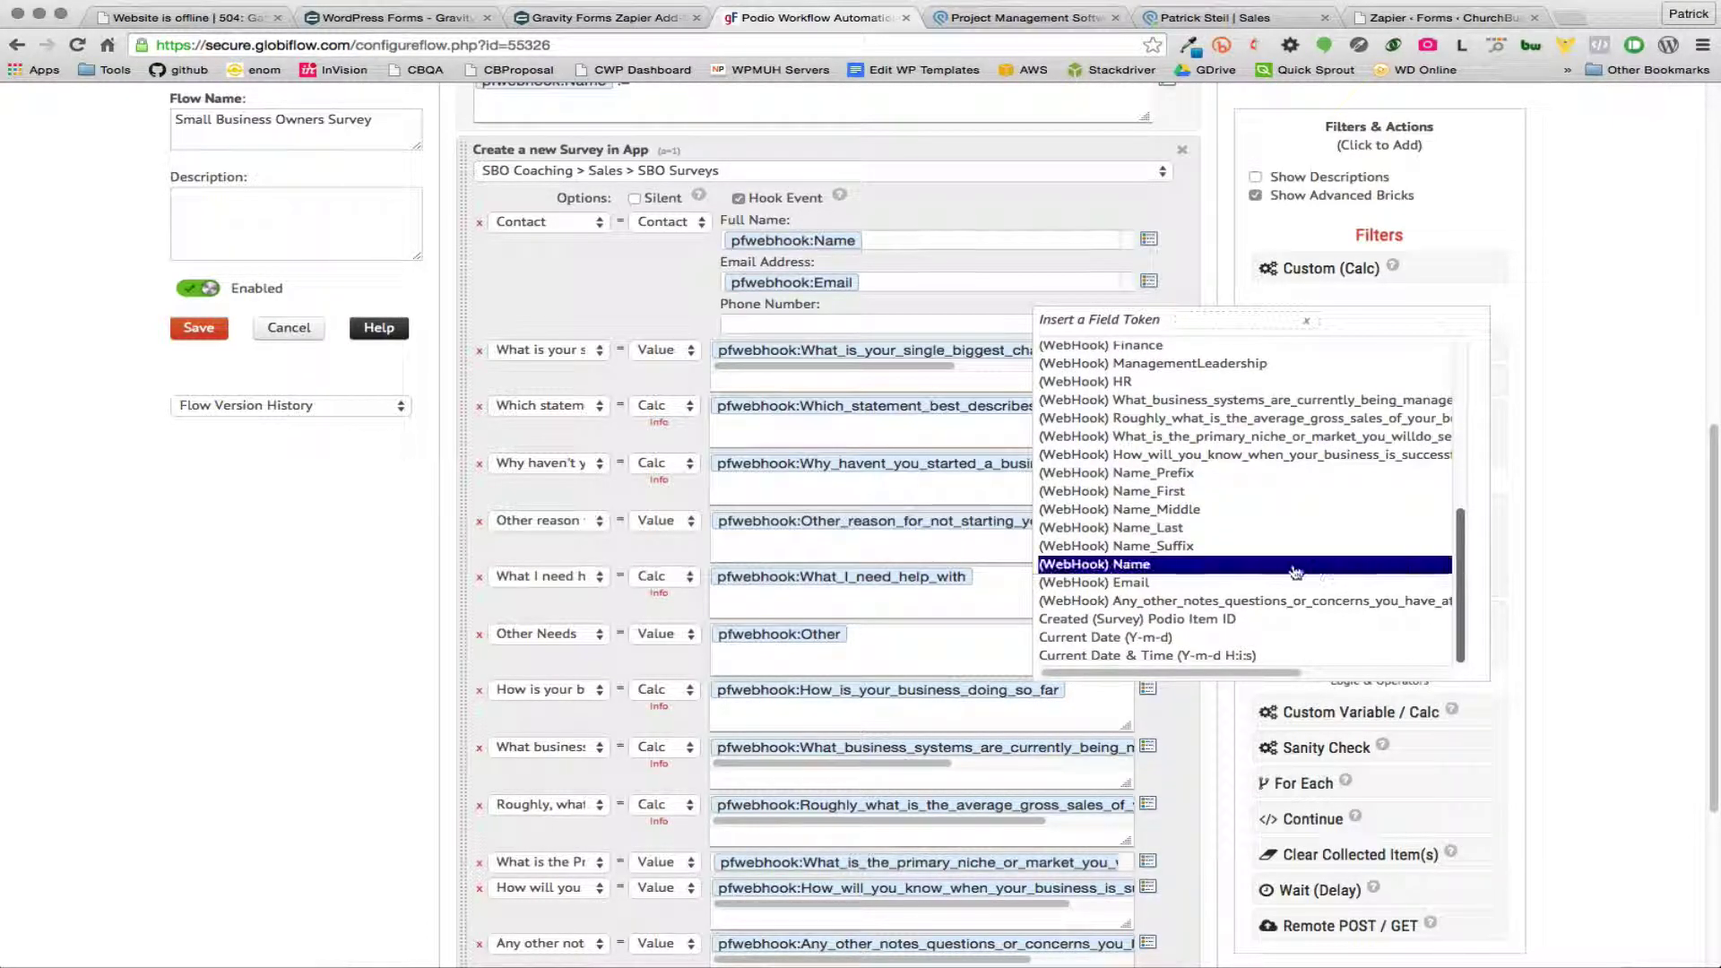
left_click(1580, 345)
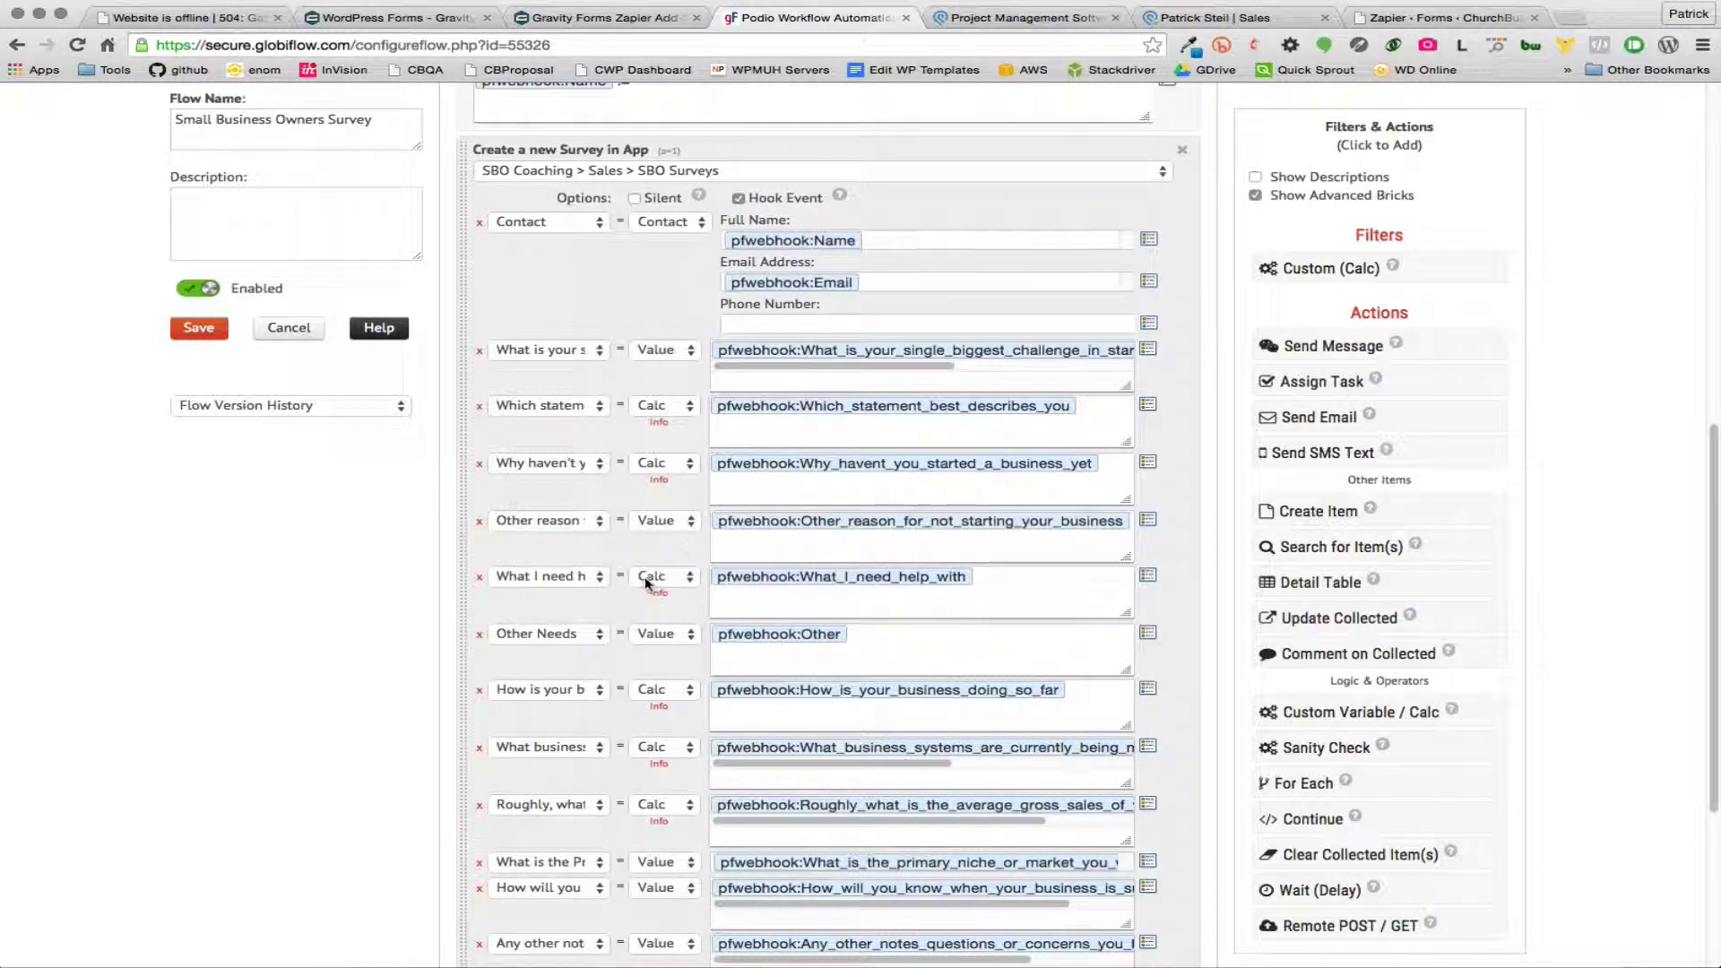
scroll(606, 511, "down", 3)
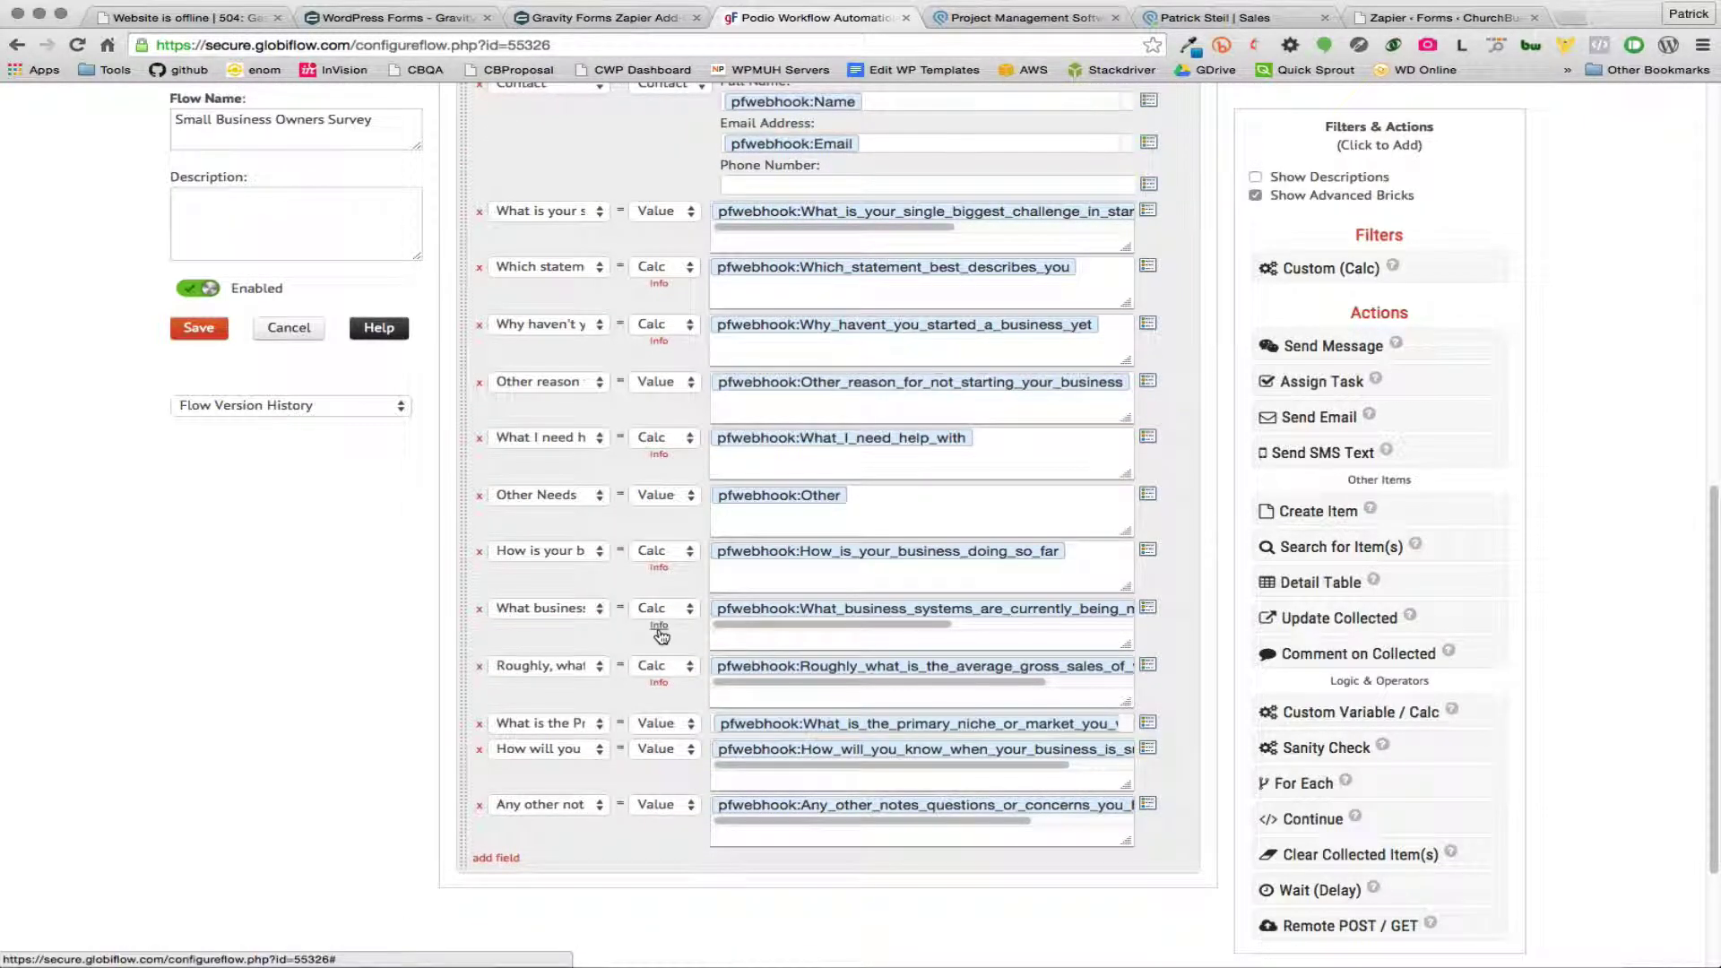
scroll(672, 582, "up", 15)
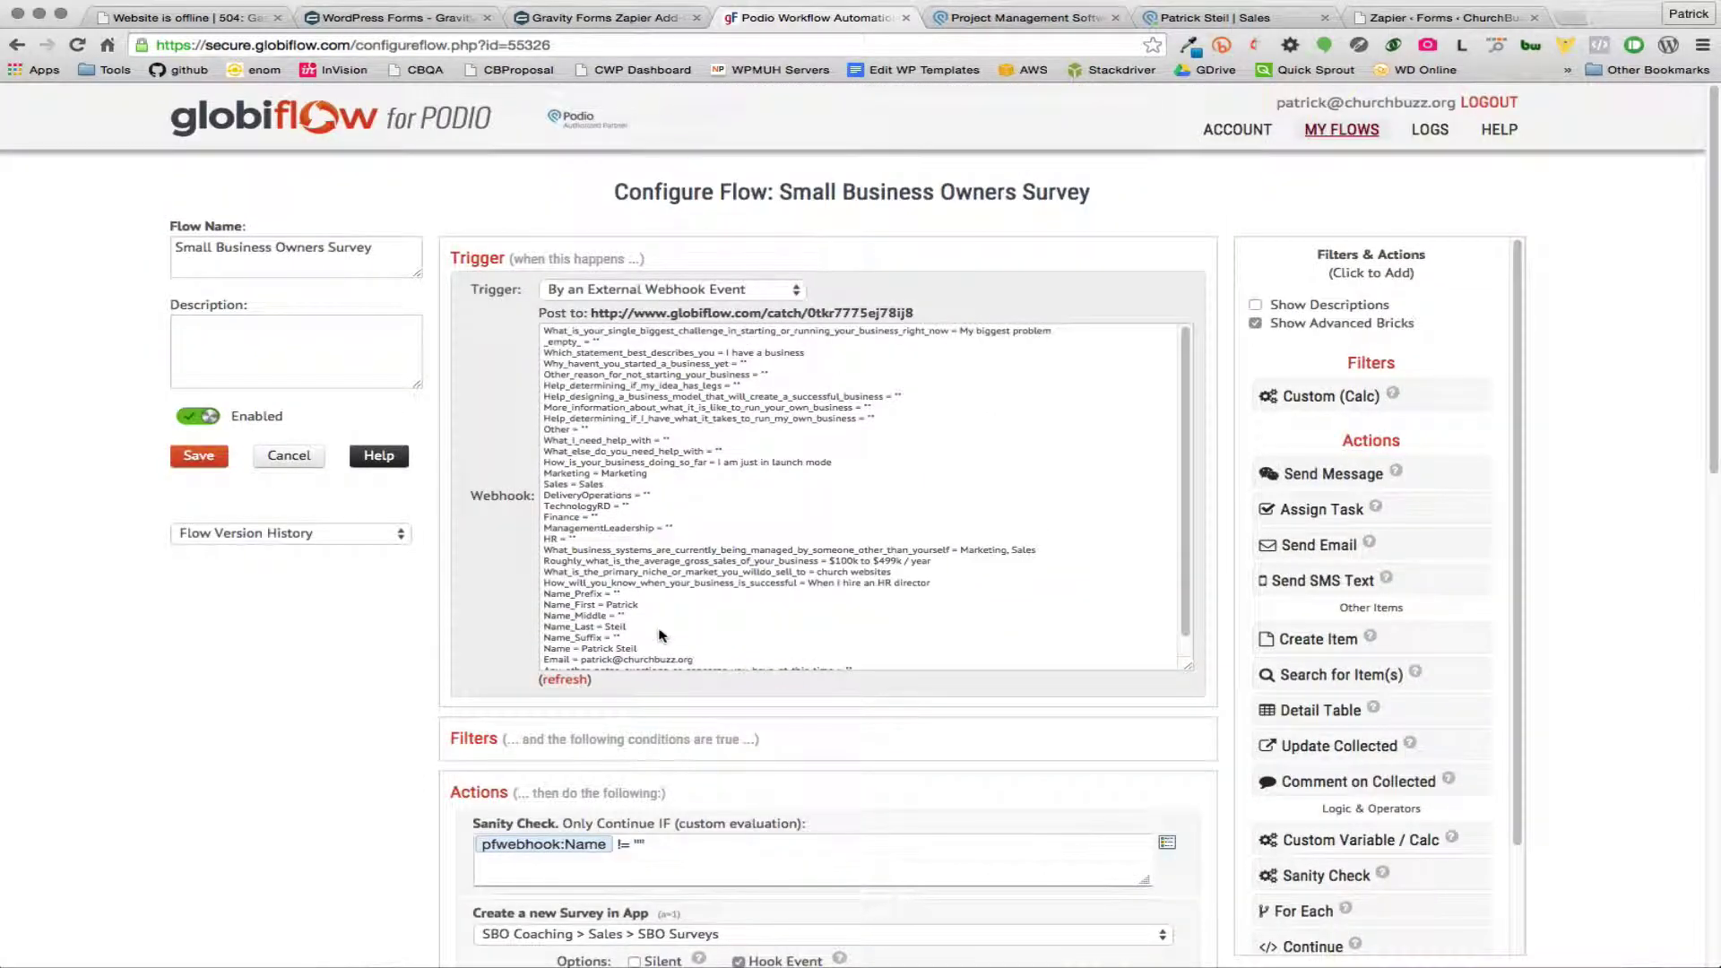